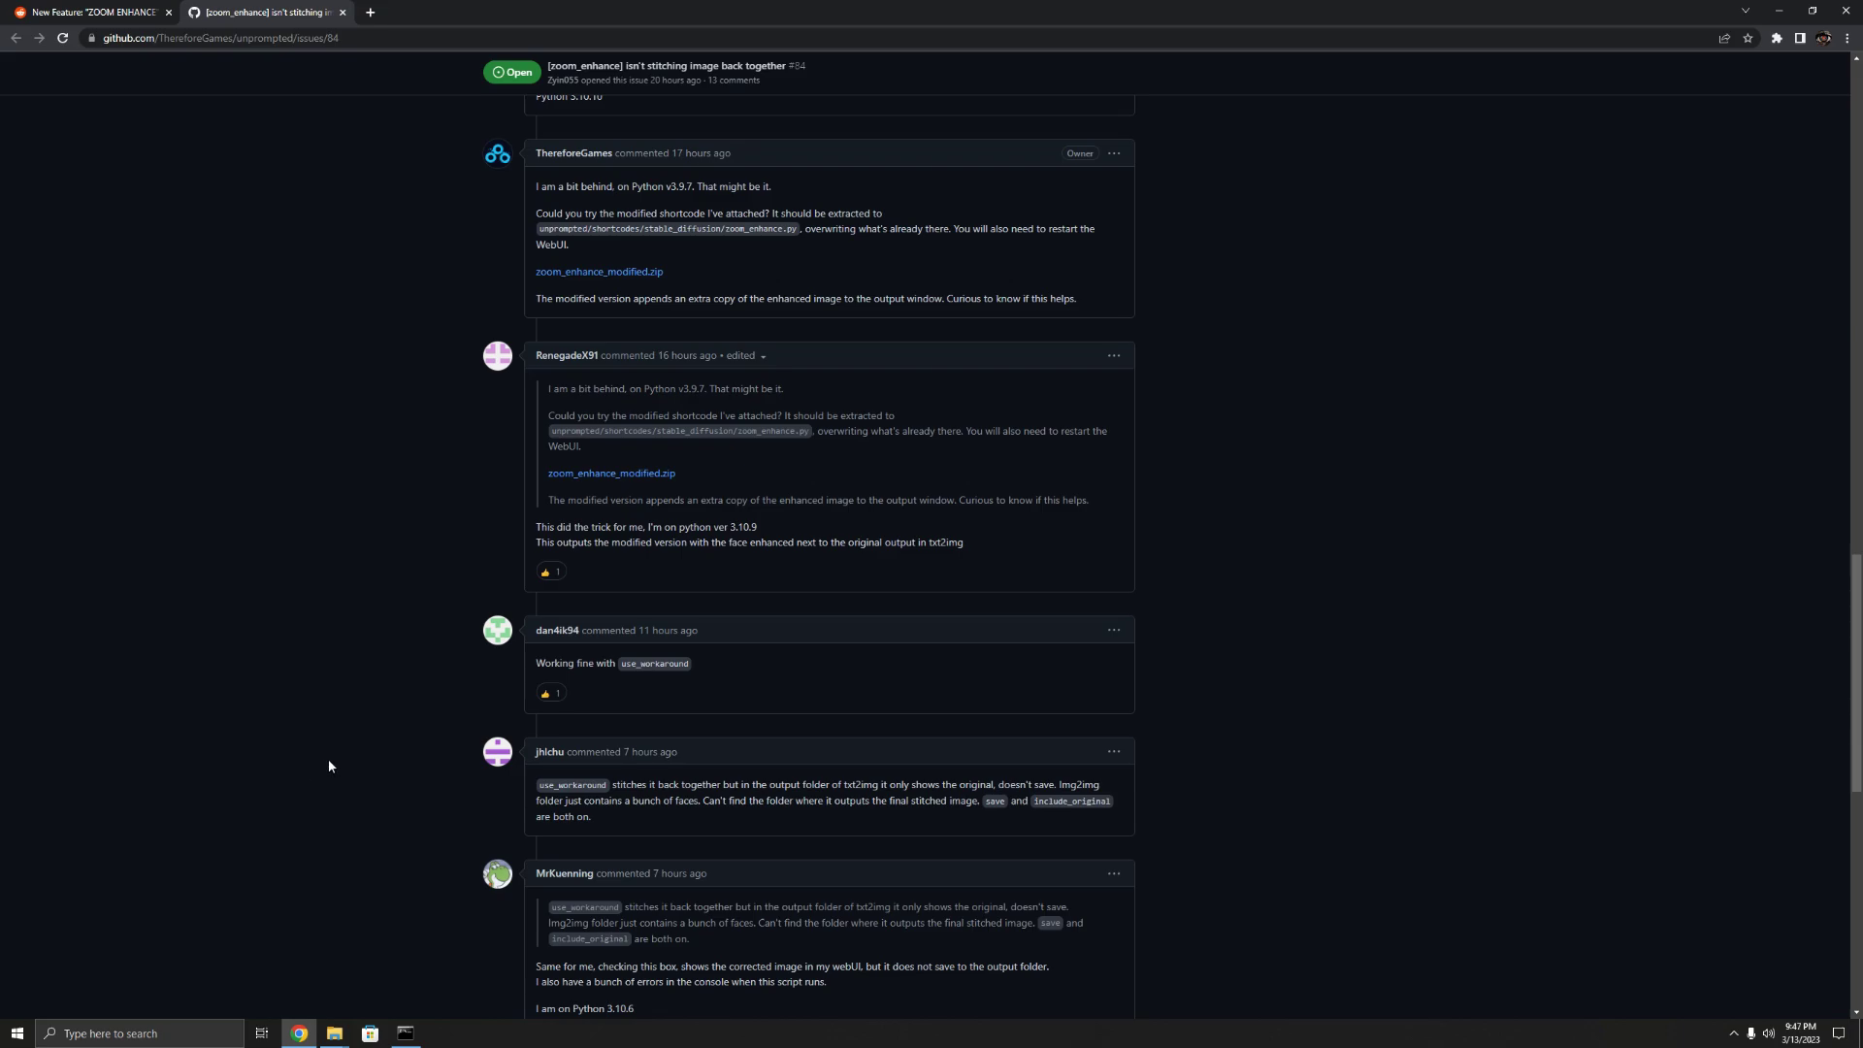
# - Scroll through the Reddit zoom_enhance post's examples and How to Use section
pyautogui.scroll(5, 320, 767)
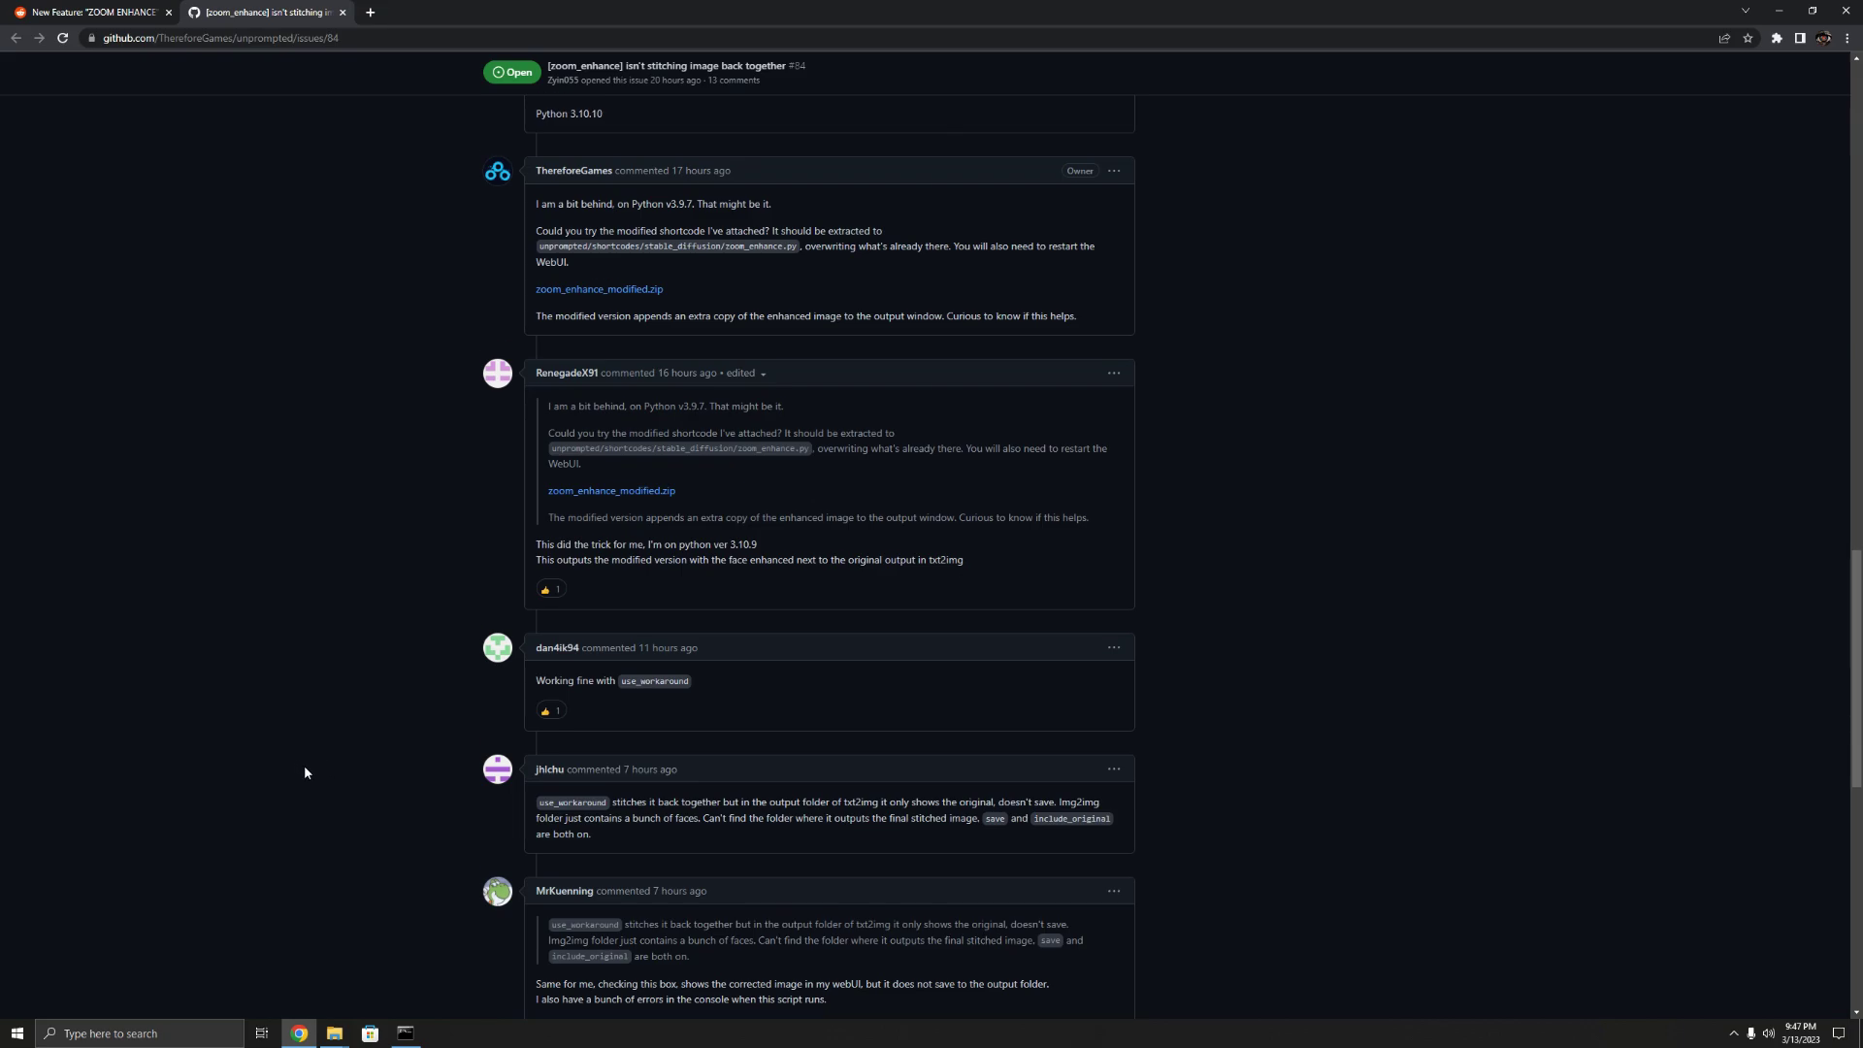
pyautogui.scroll(20, 313, 767)
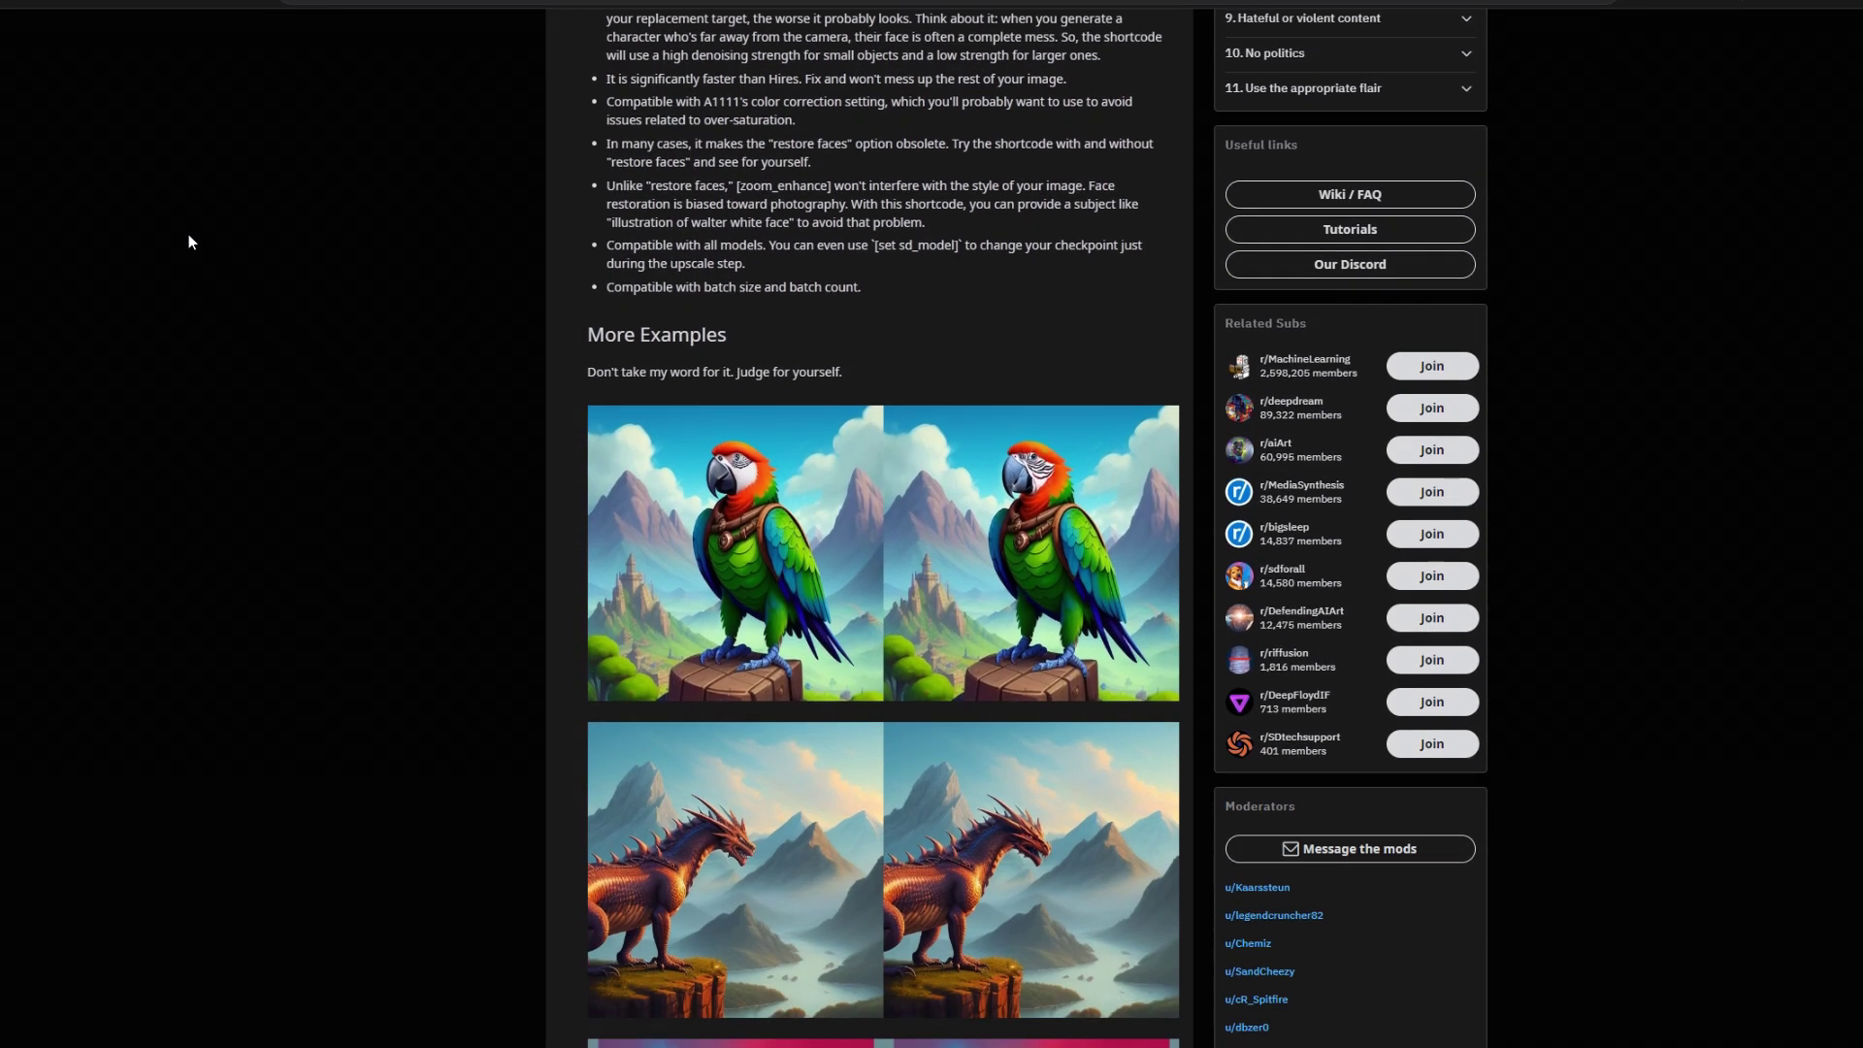
pyautogui.scroll(-6, 189, 241)
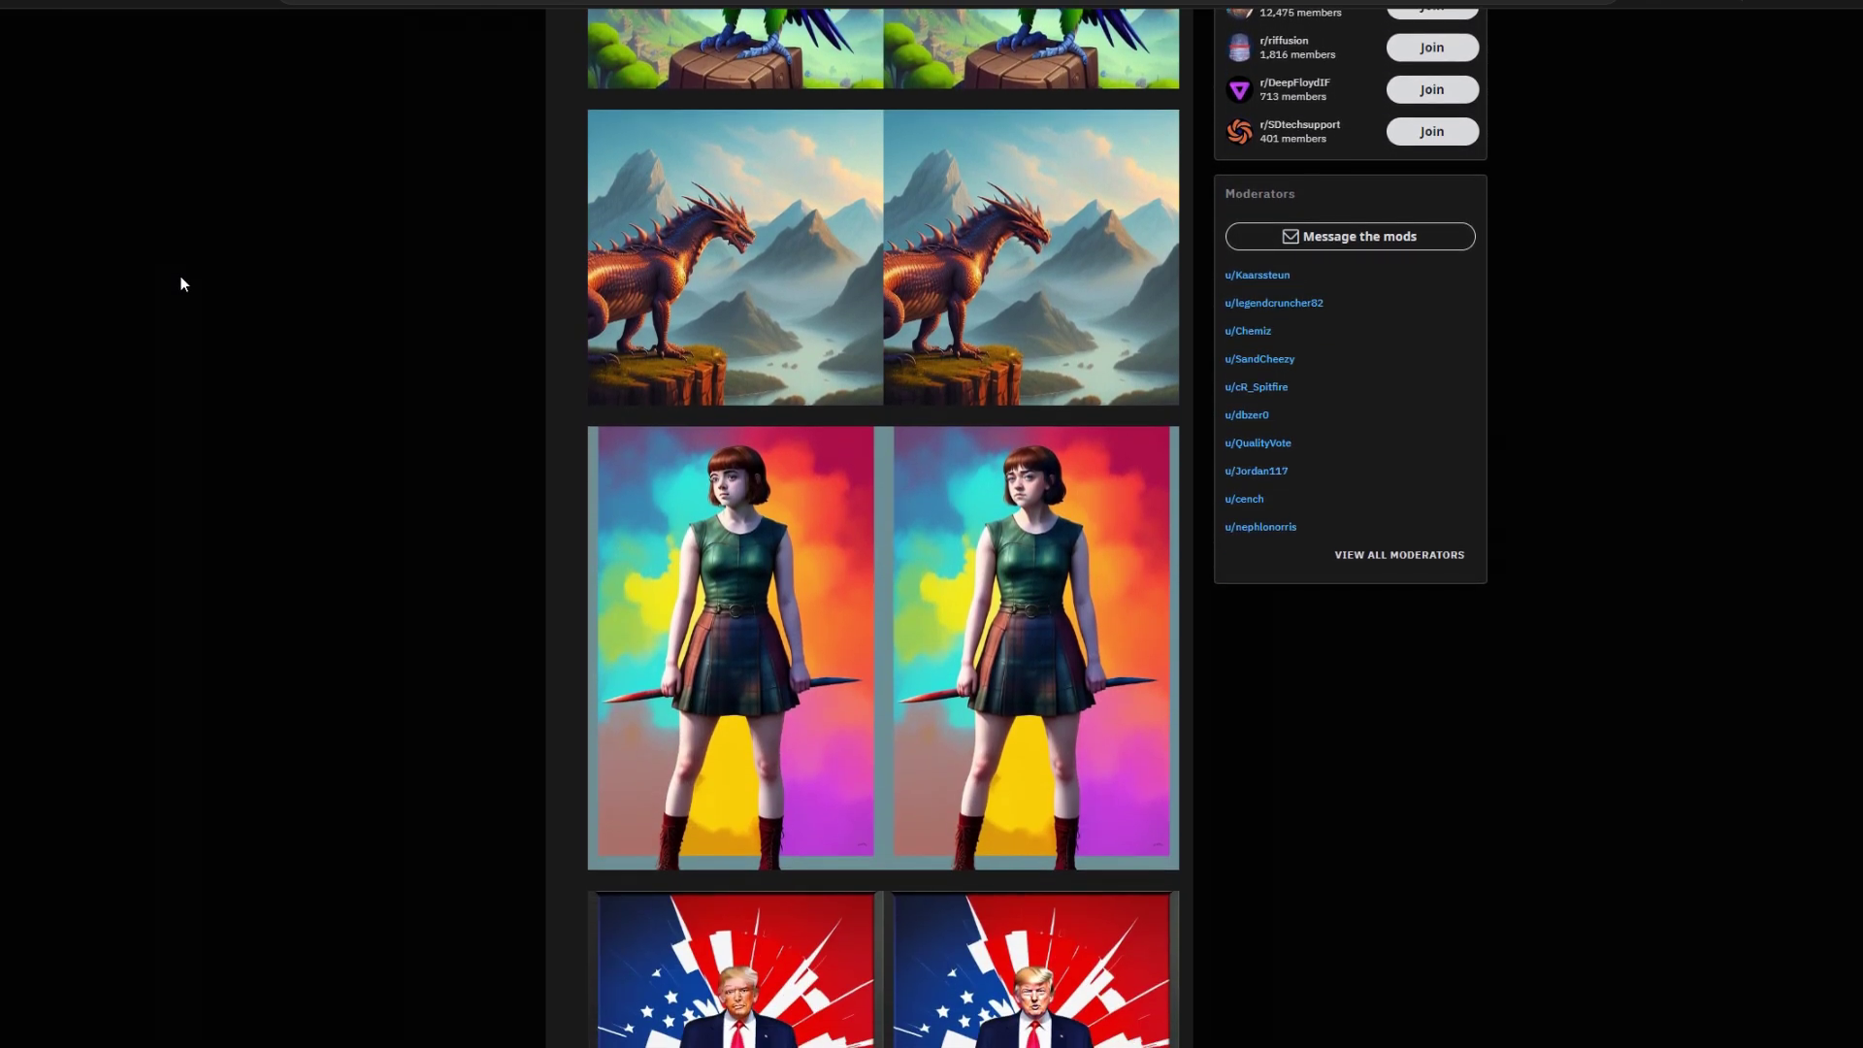
pyautogui.scroll(-4, 181, 283)
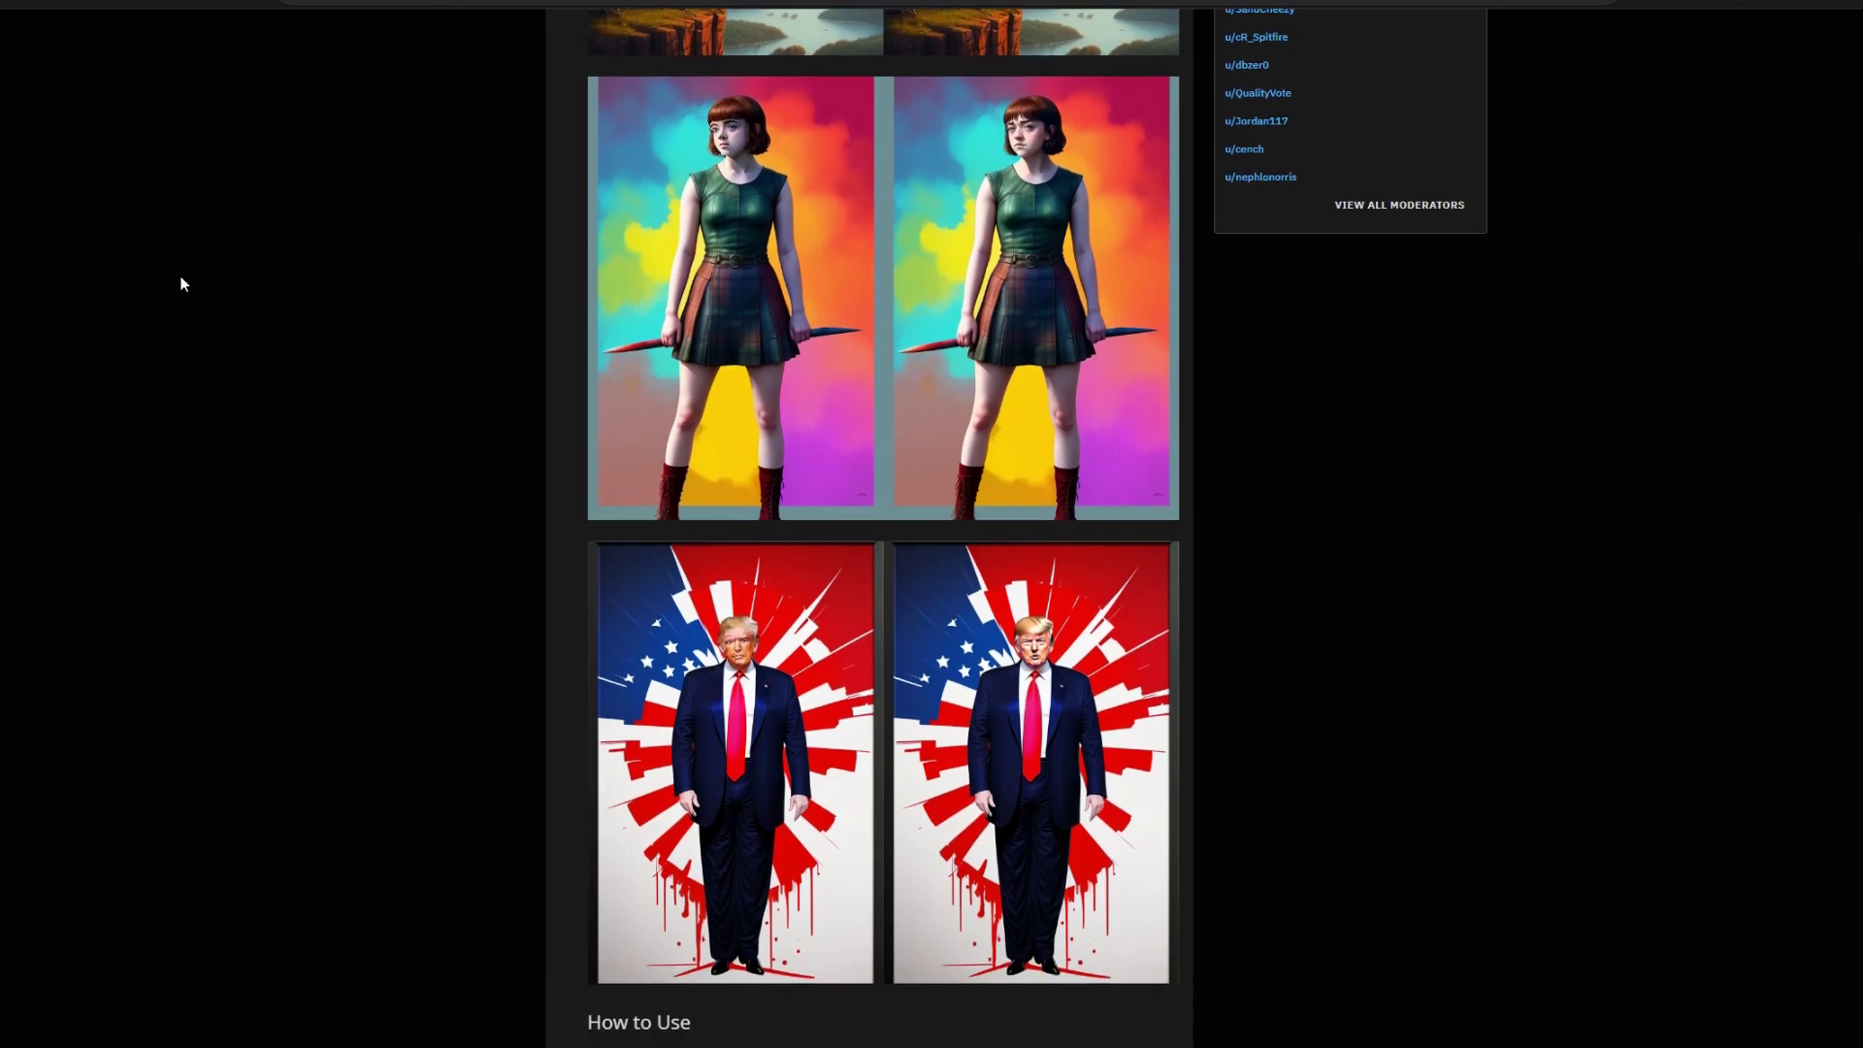
pyautogui.scroll(-5, 182, 284)
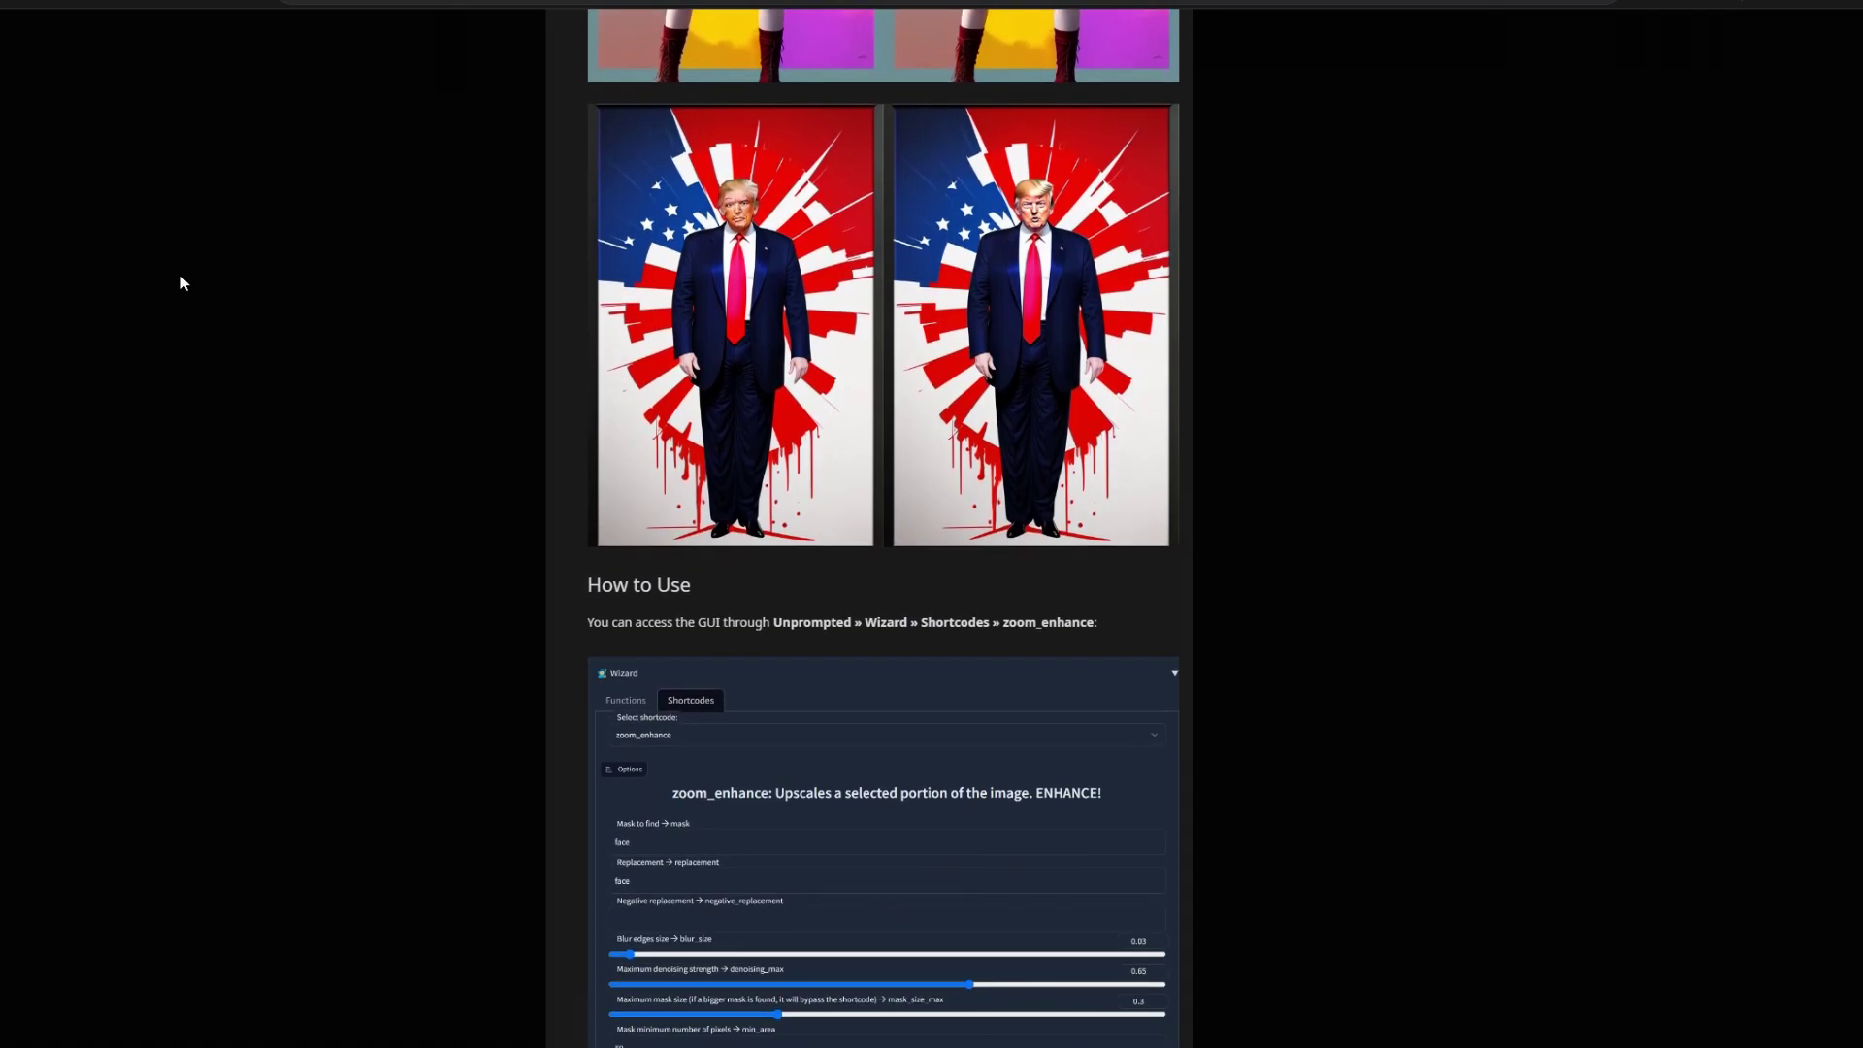
pyautogui.scroll(-7, 182, 283)
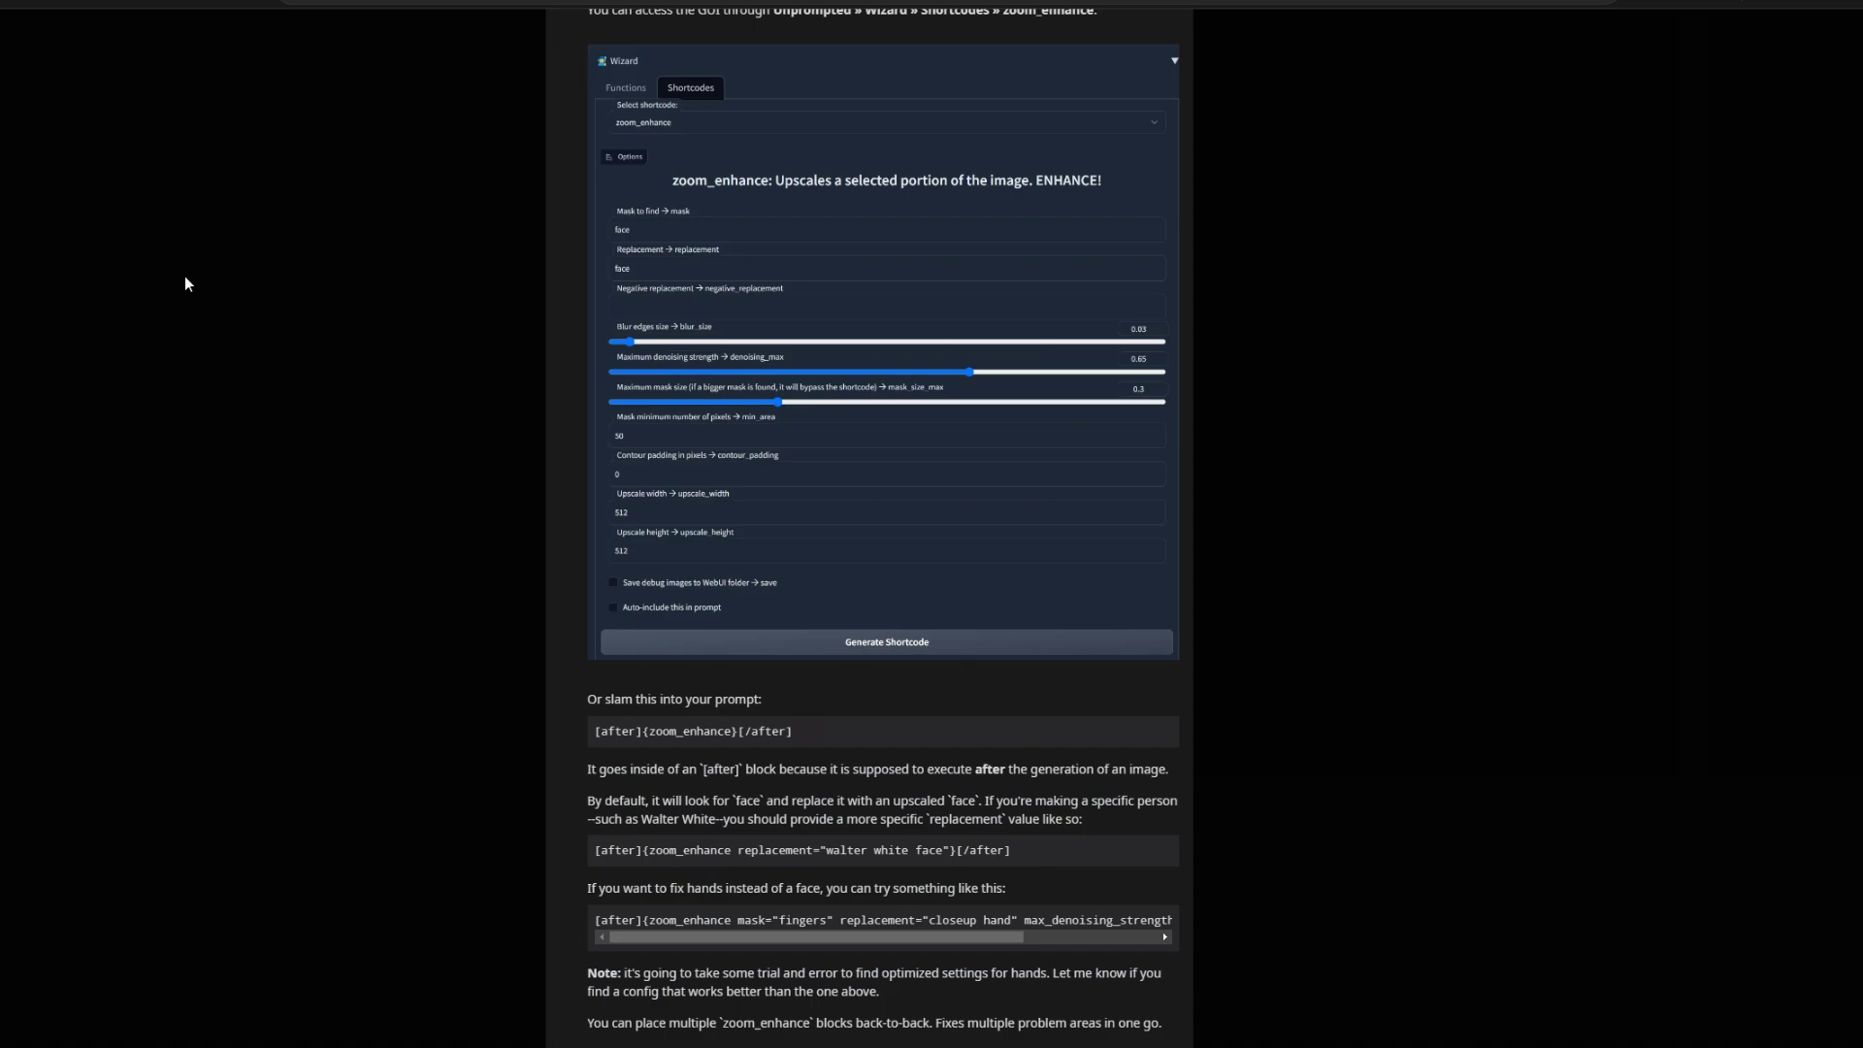
pyautogui.scroll(-3, 187, 282)
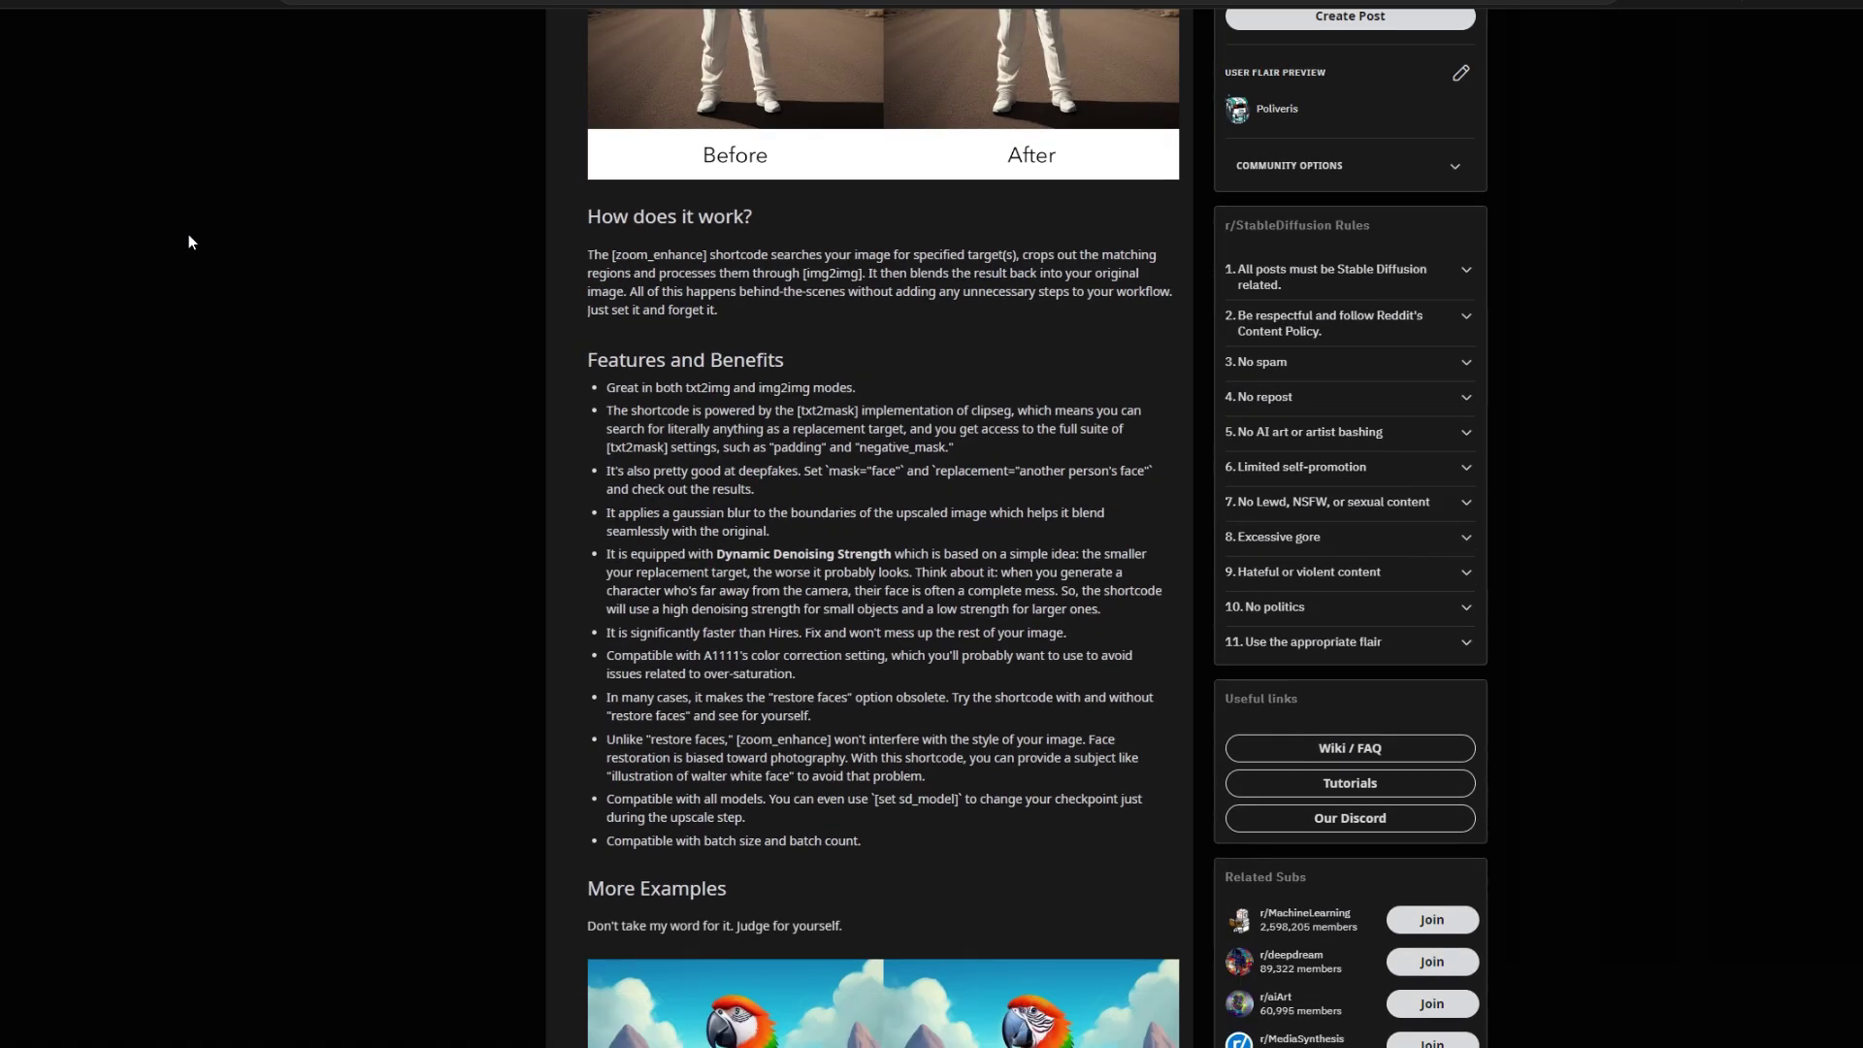
pyautogui.scroll(-10, 185, 242)
pyautogui.scroll(-2, 181, 282)
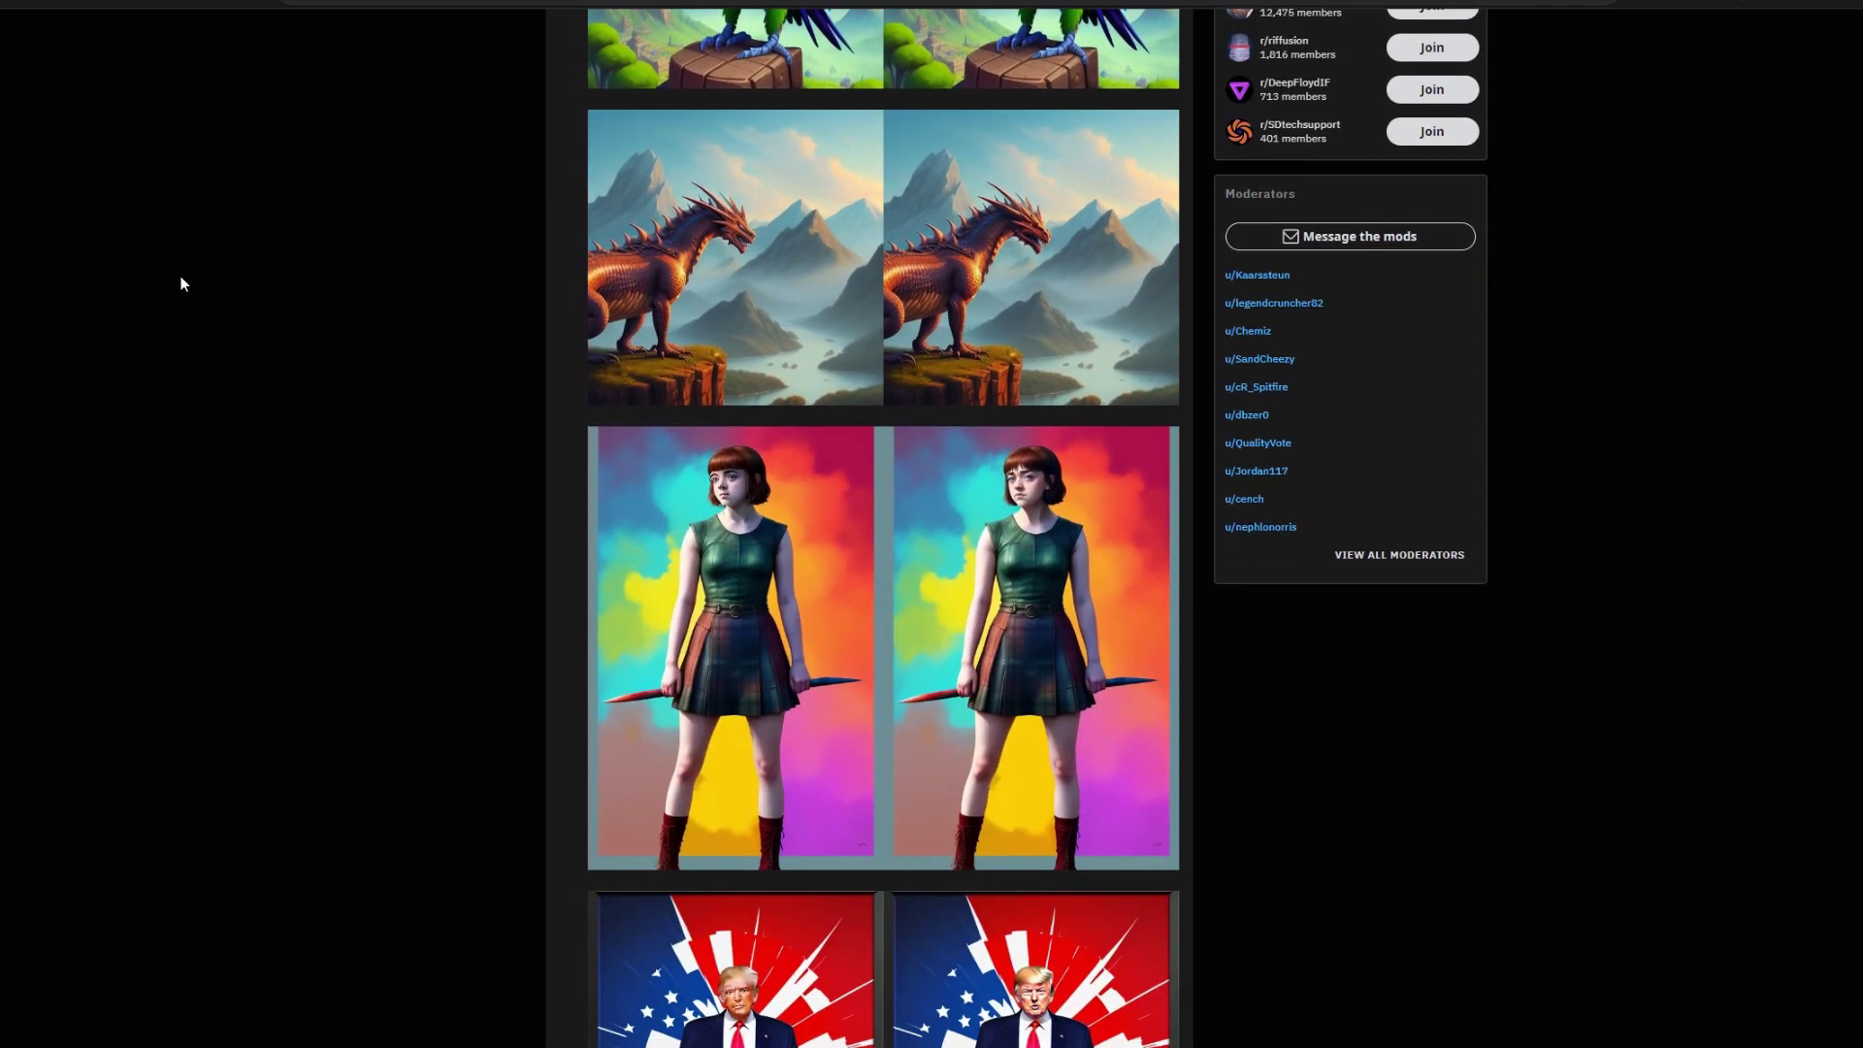
pyautogui.scroll(-4, 180, 283)
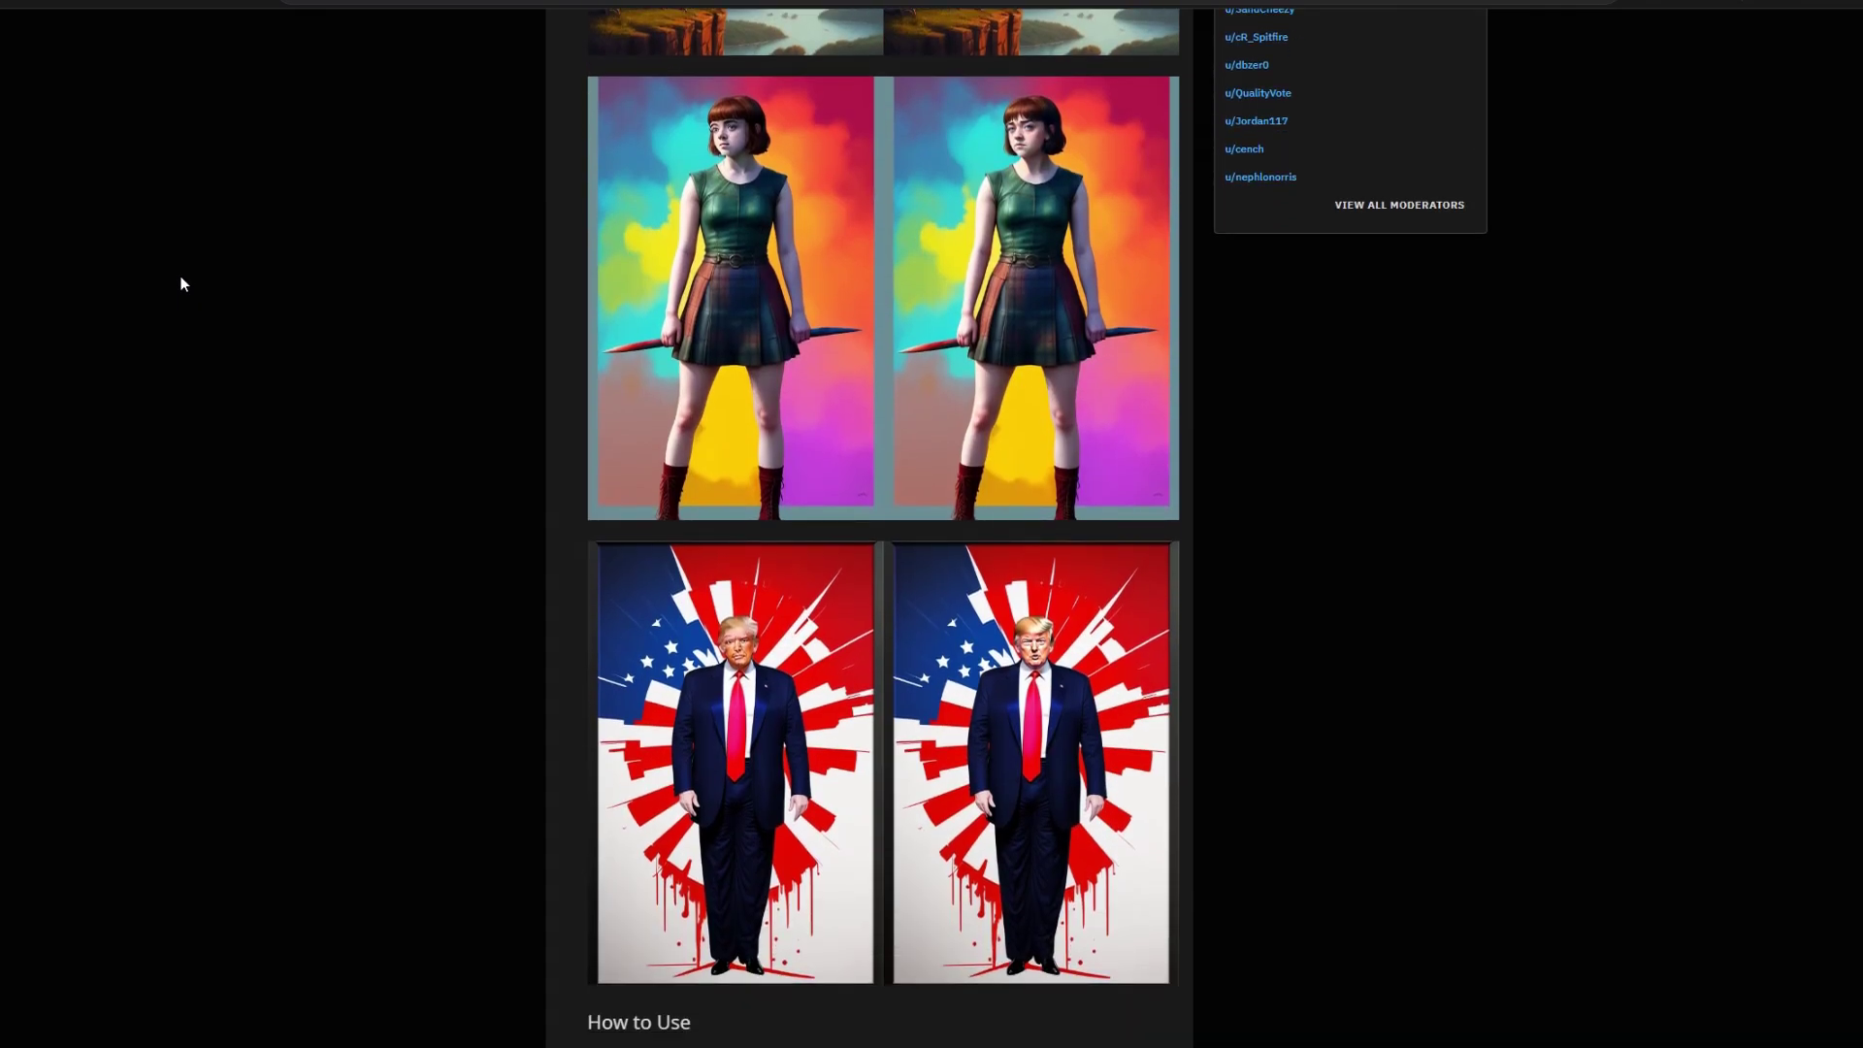
pyautogui.scroll(-5, 180, 284)
pyautogui.scroll(-7, 180, 283)
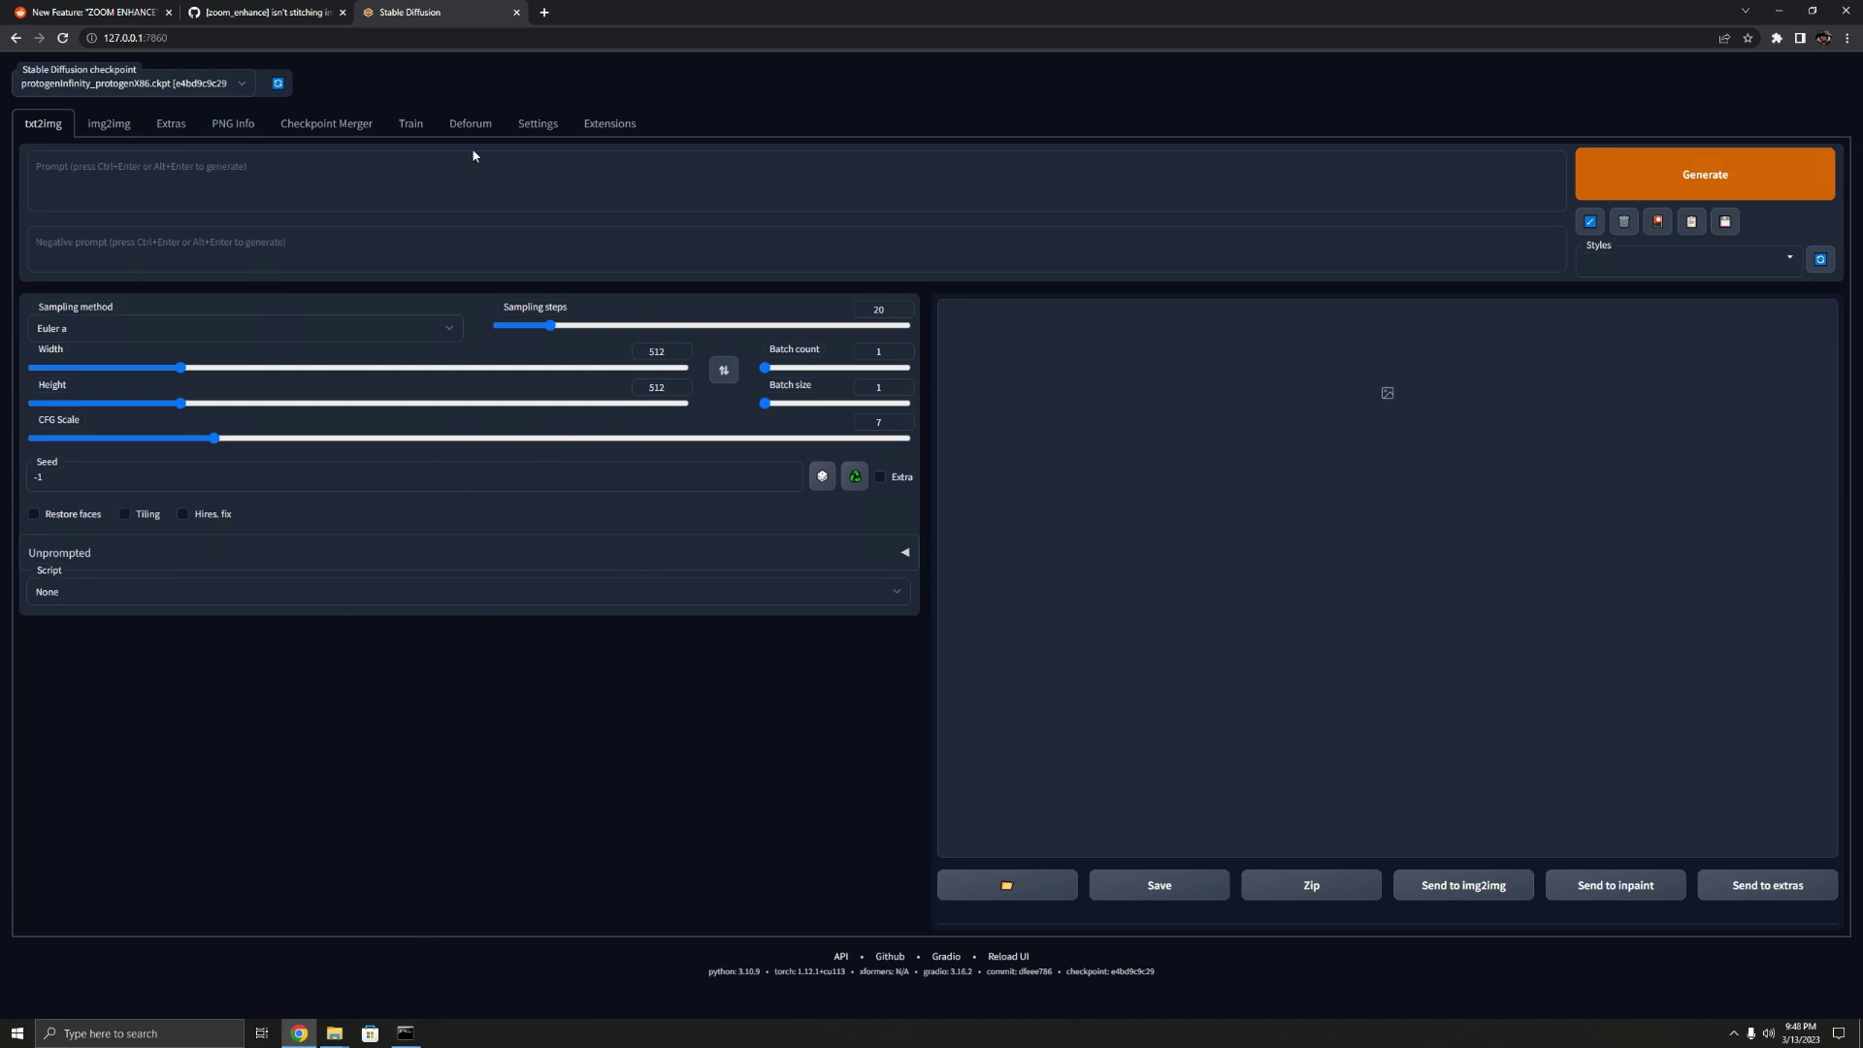
# - Load the available extensions index in Extensions with ads-tagged extensions no longer hidden
pyautogui.click(599, 128)
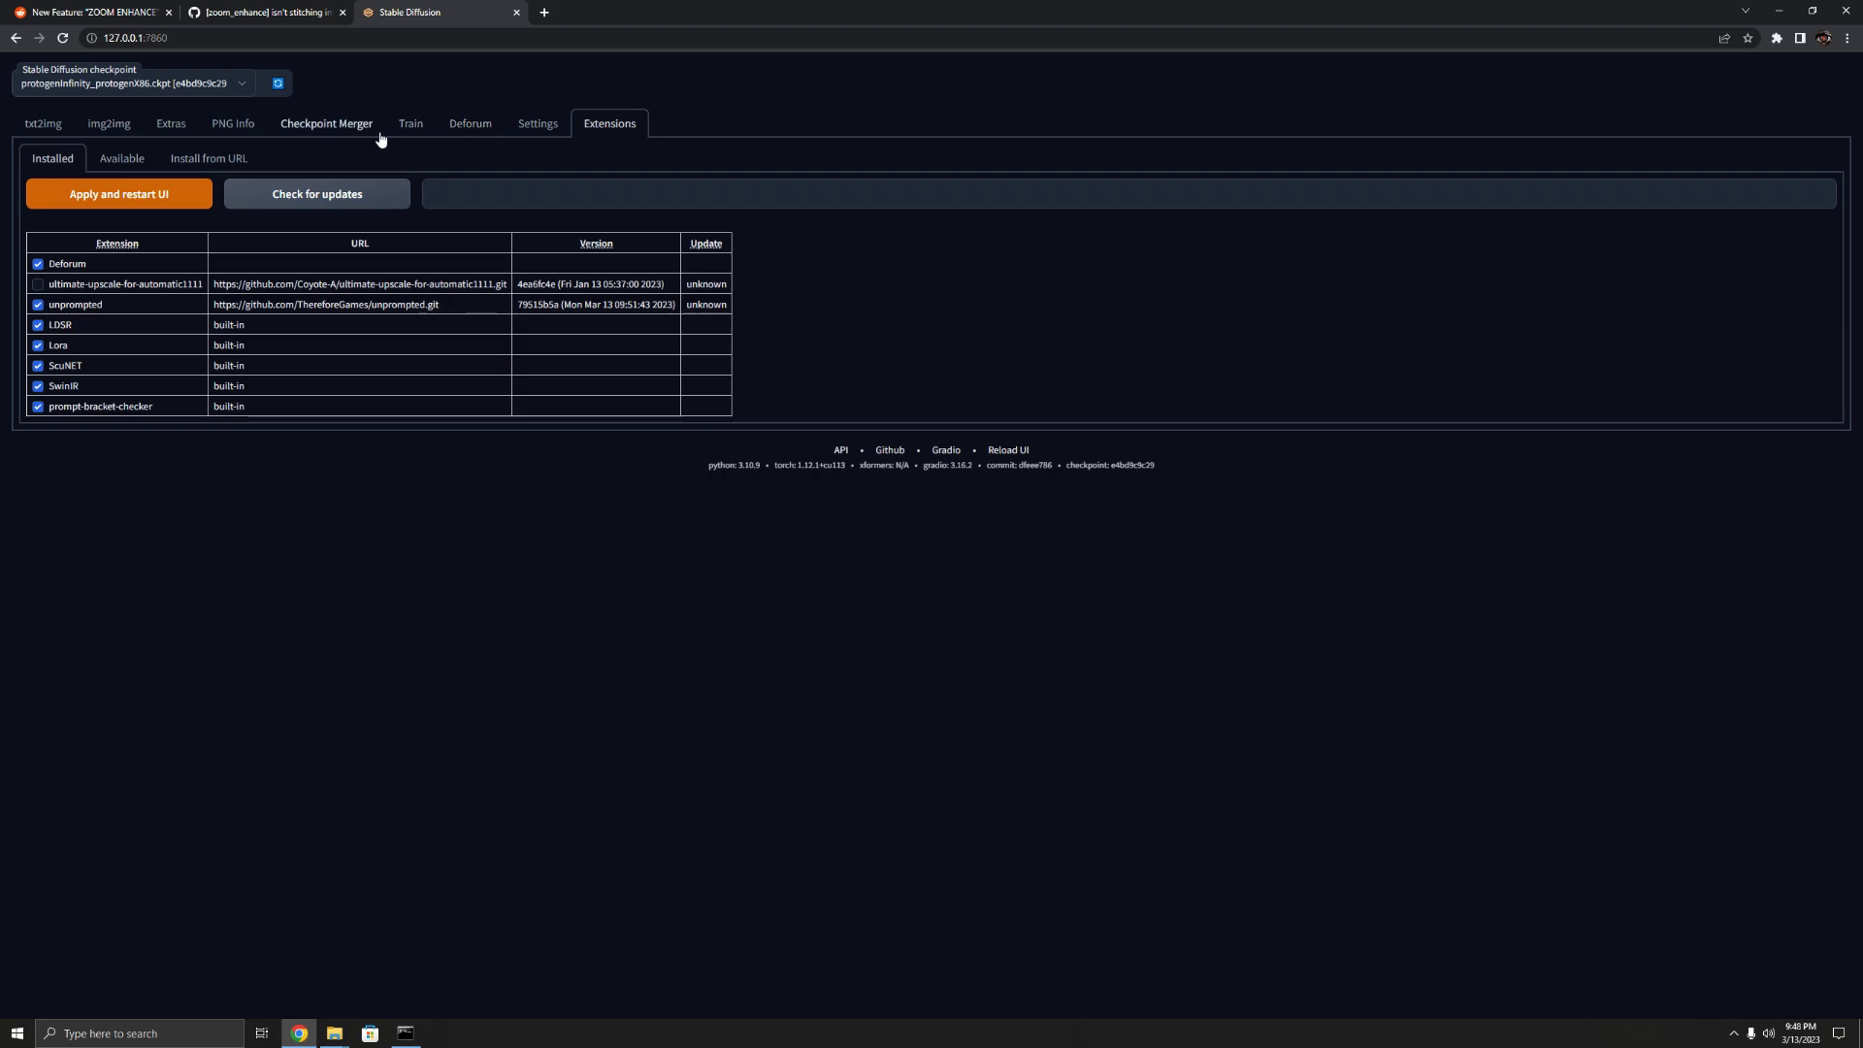
pyautogui.click(198, 161)
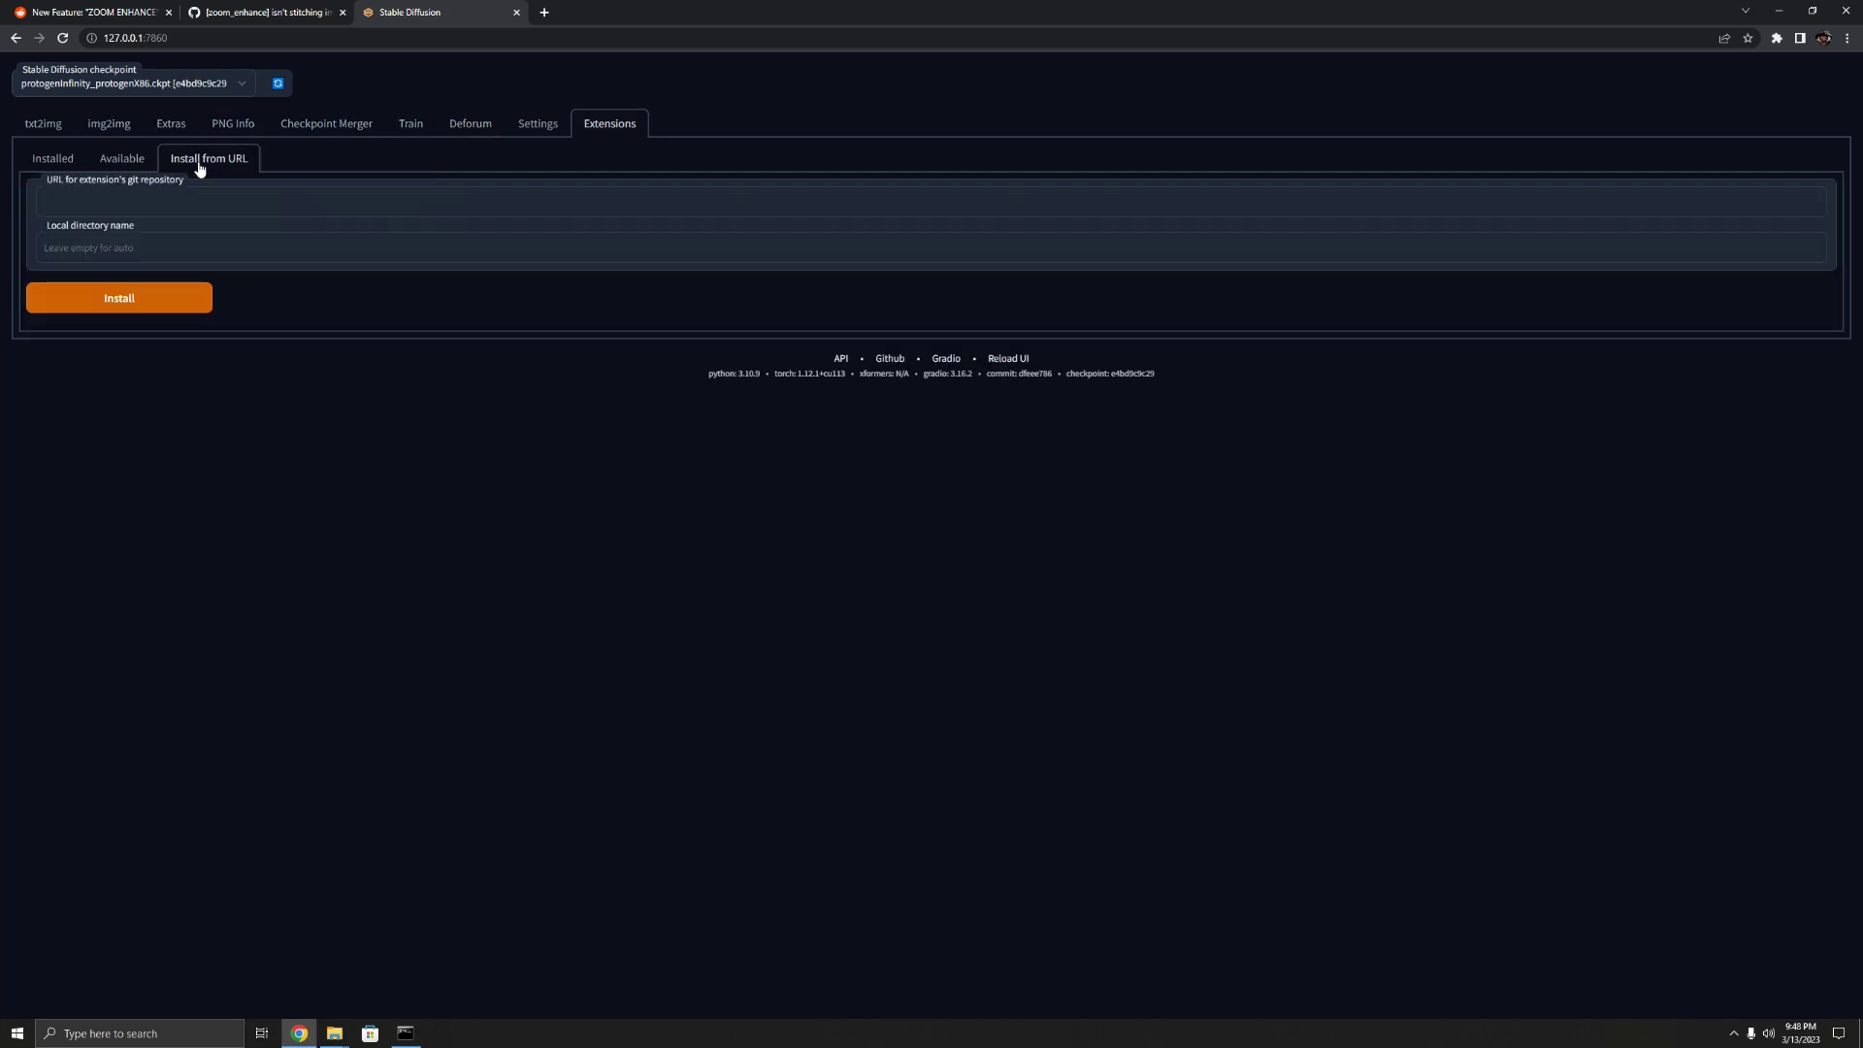
pyautogui.click(106, 160)
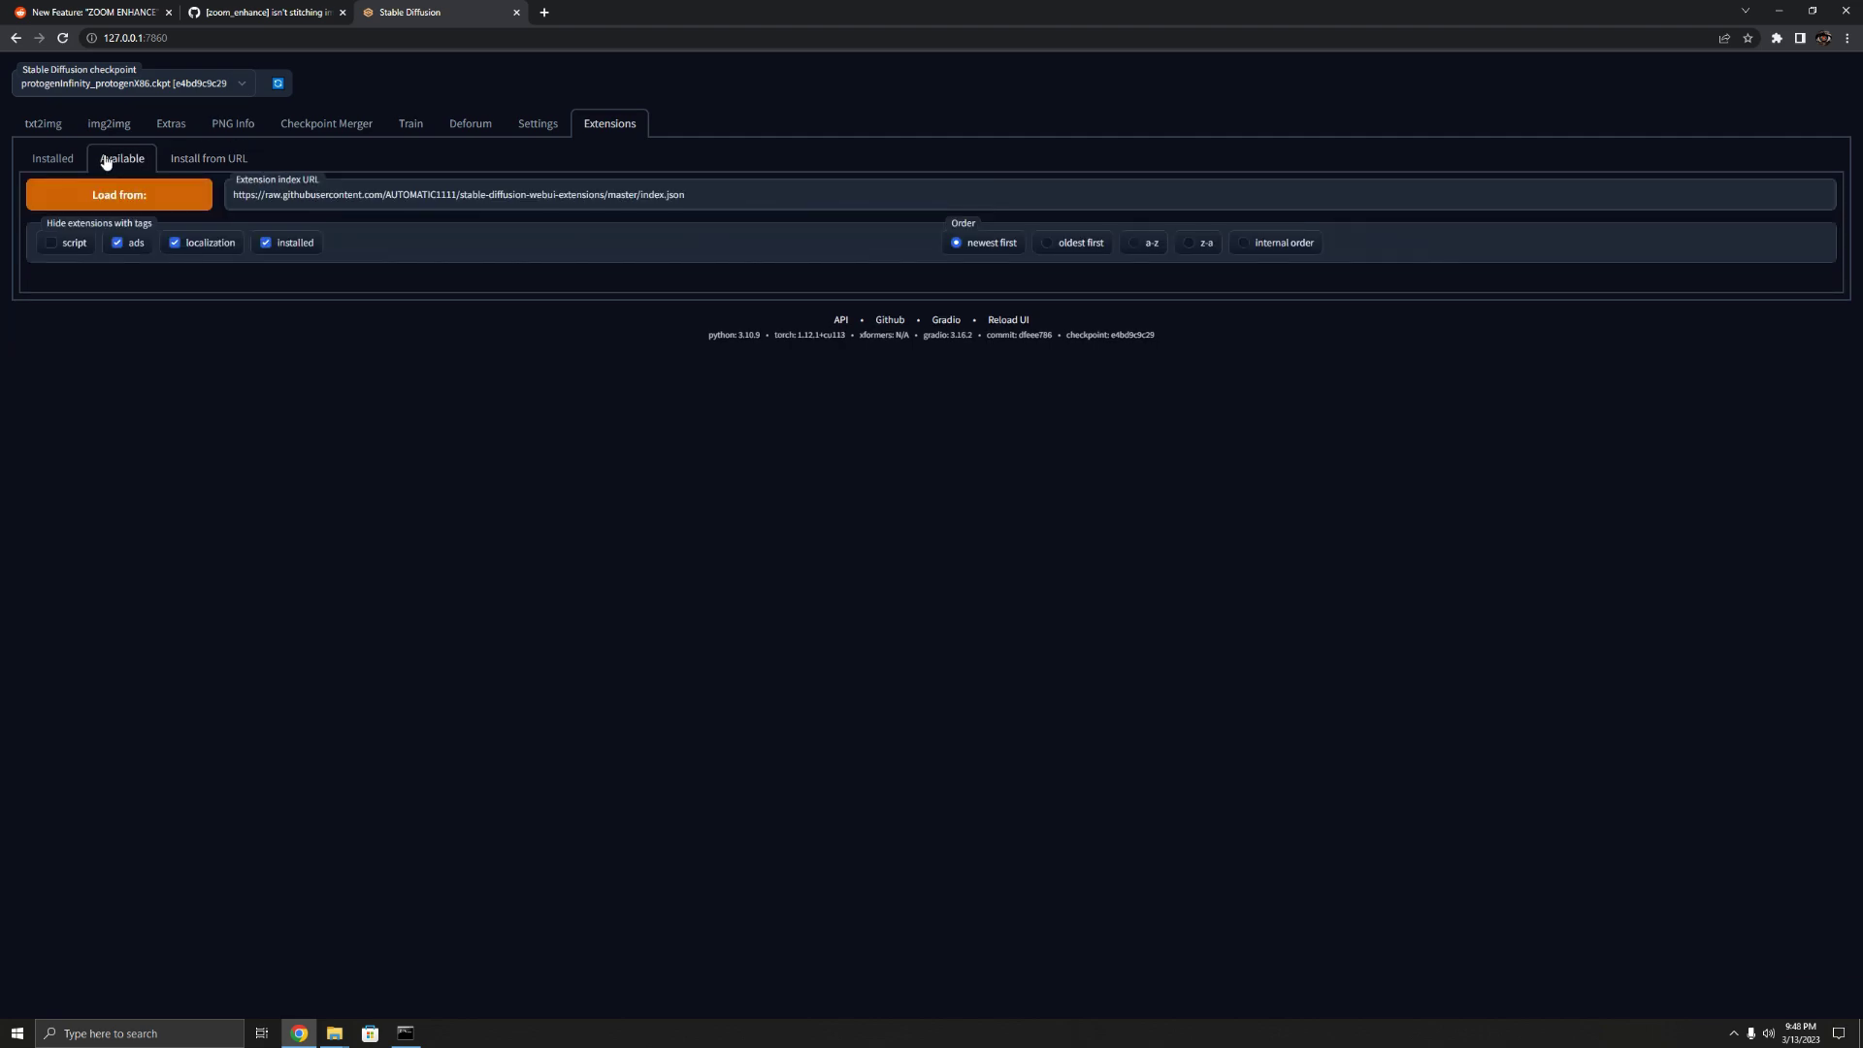
pyautogui.click(148, 200)
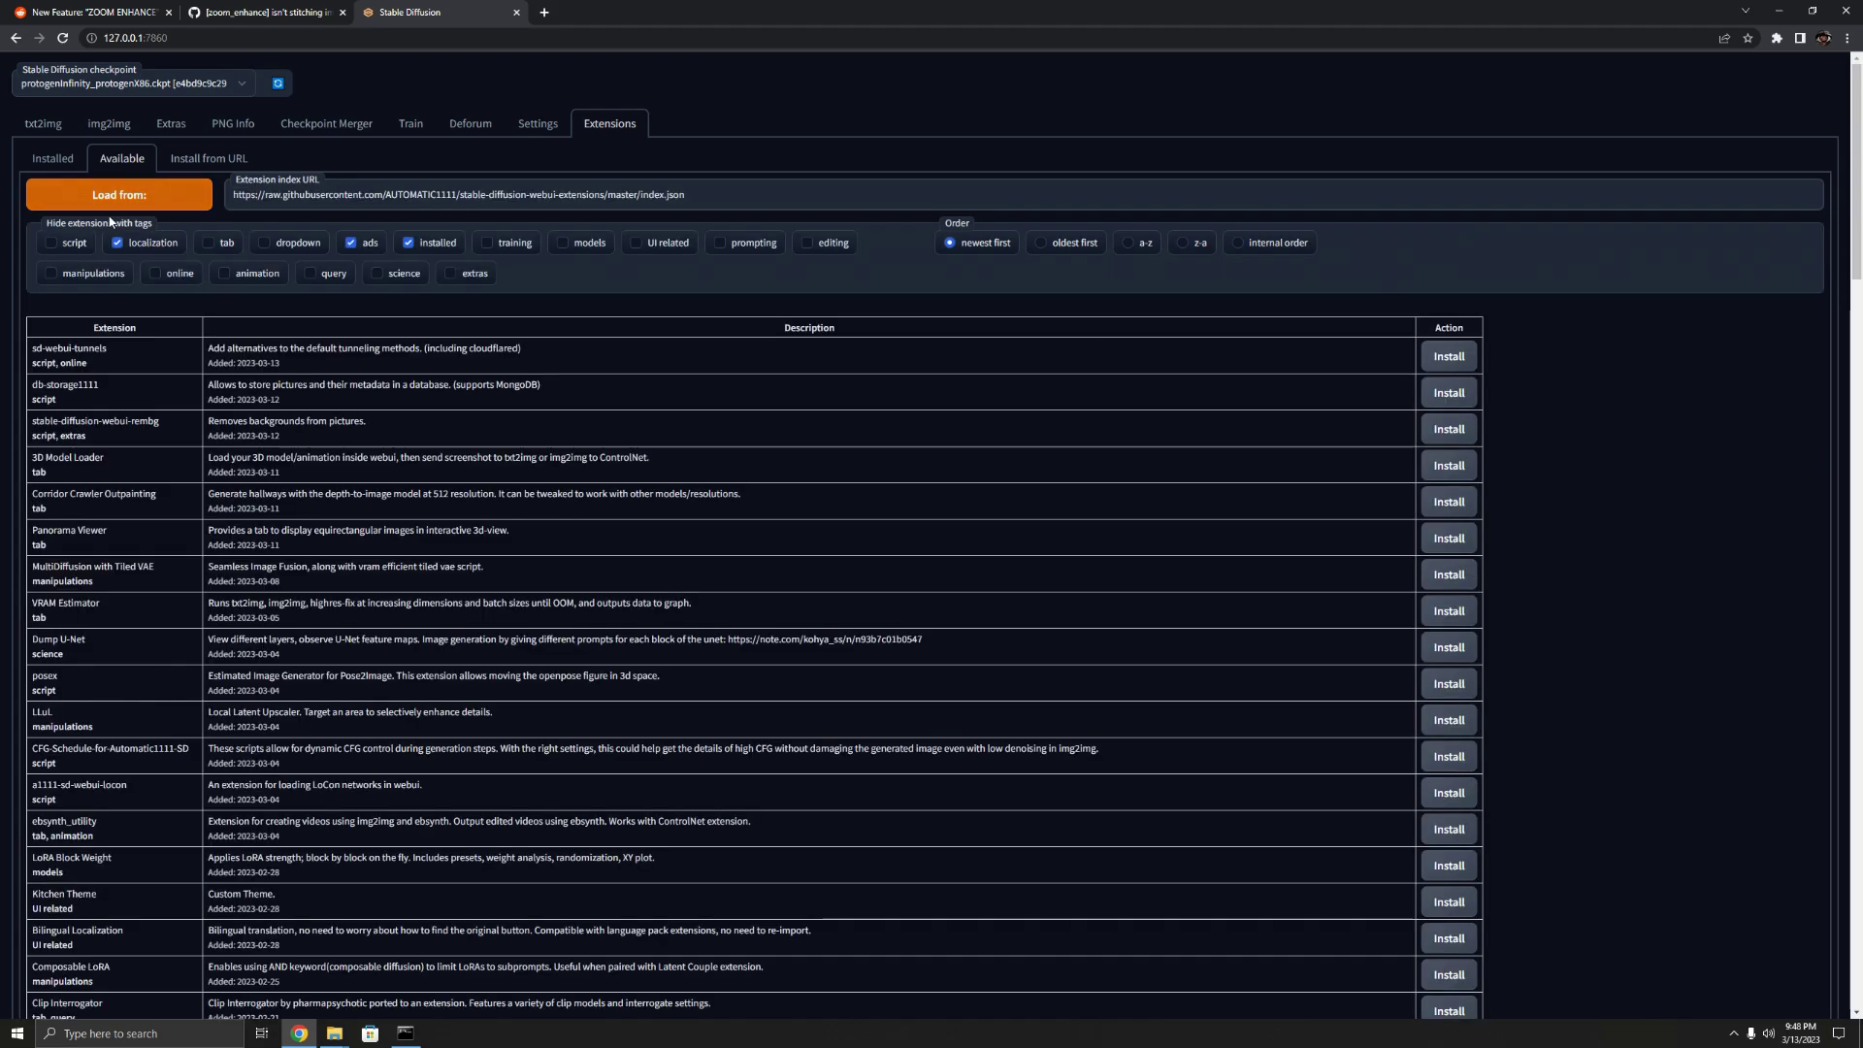
pyautogui.click(351, 243)
# - Search the extensions list for 'umpro' and return to the Available list
pyautogui.hotkey('ctrl', 'f')
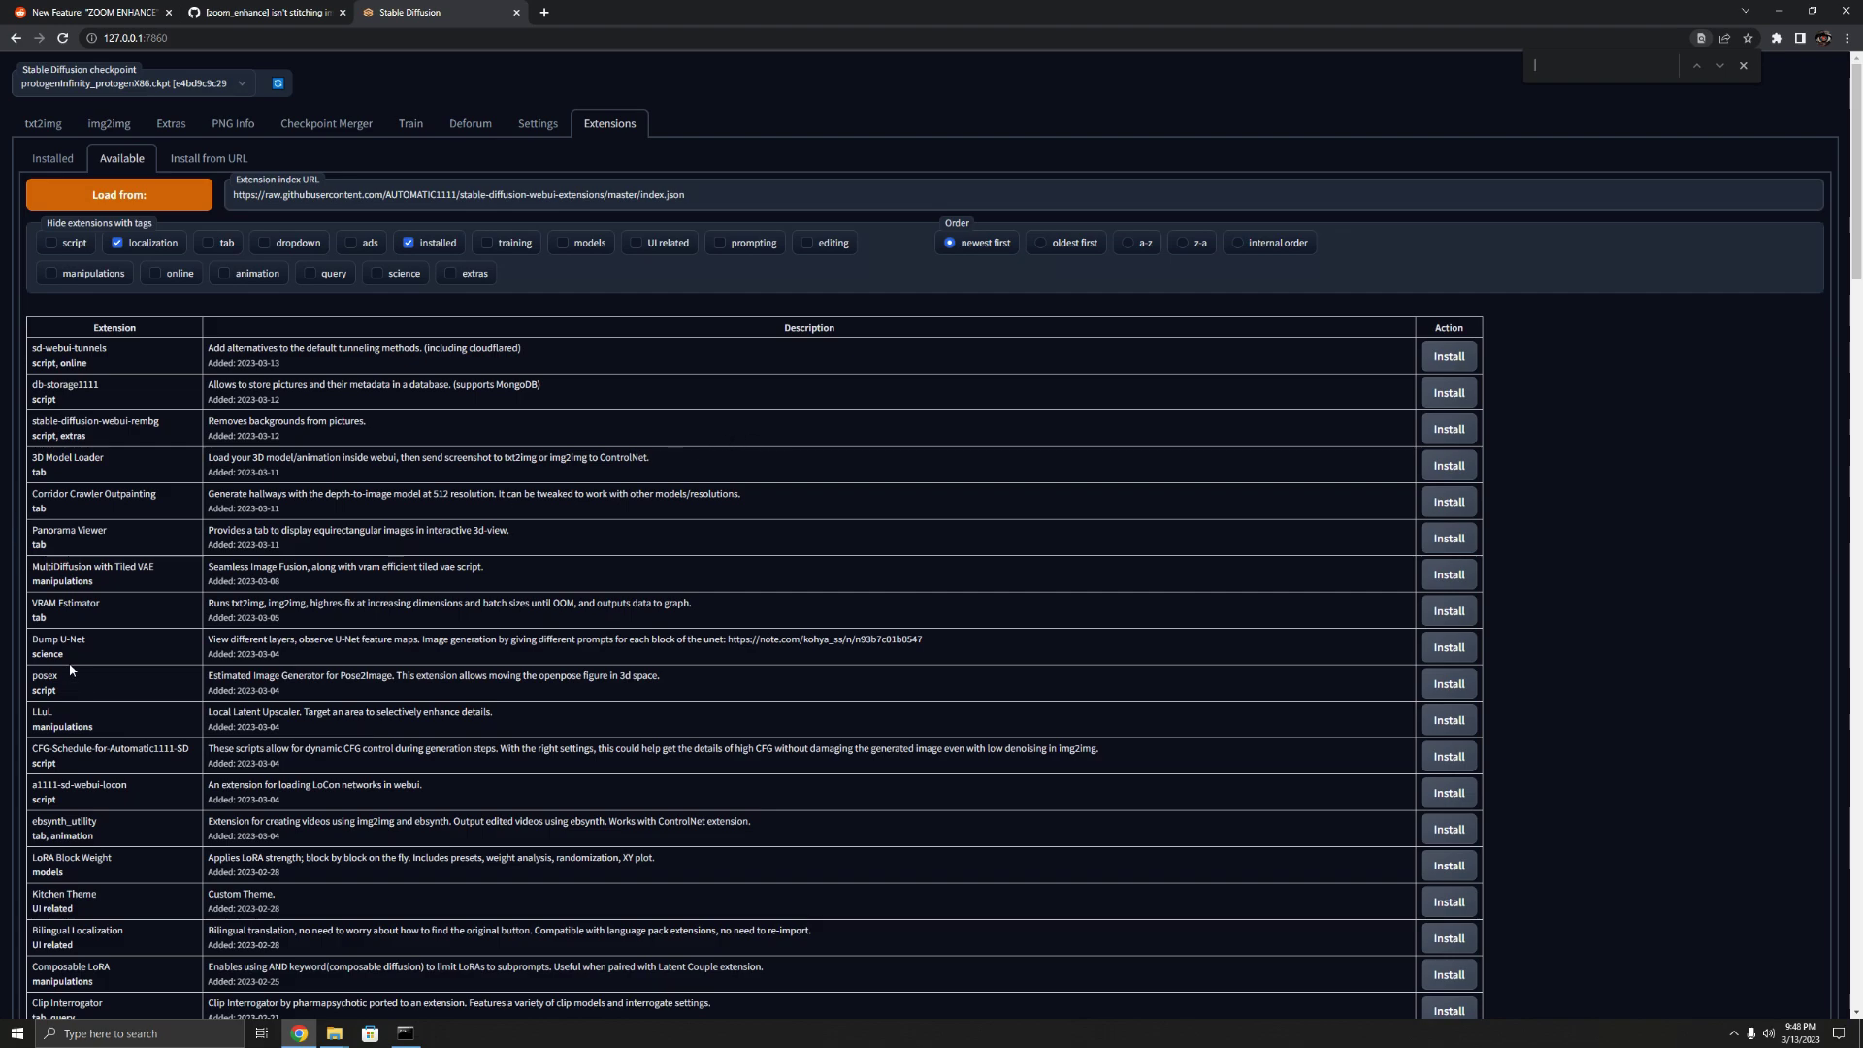
pyautogui.write('umprom')
pyautogui.scroll(-20, 143, 720)
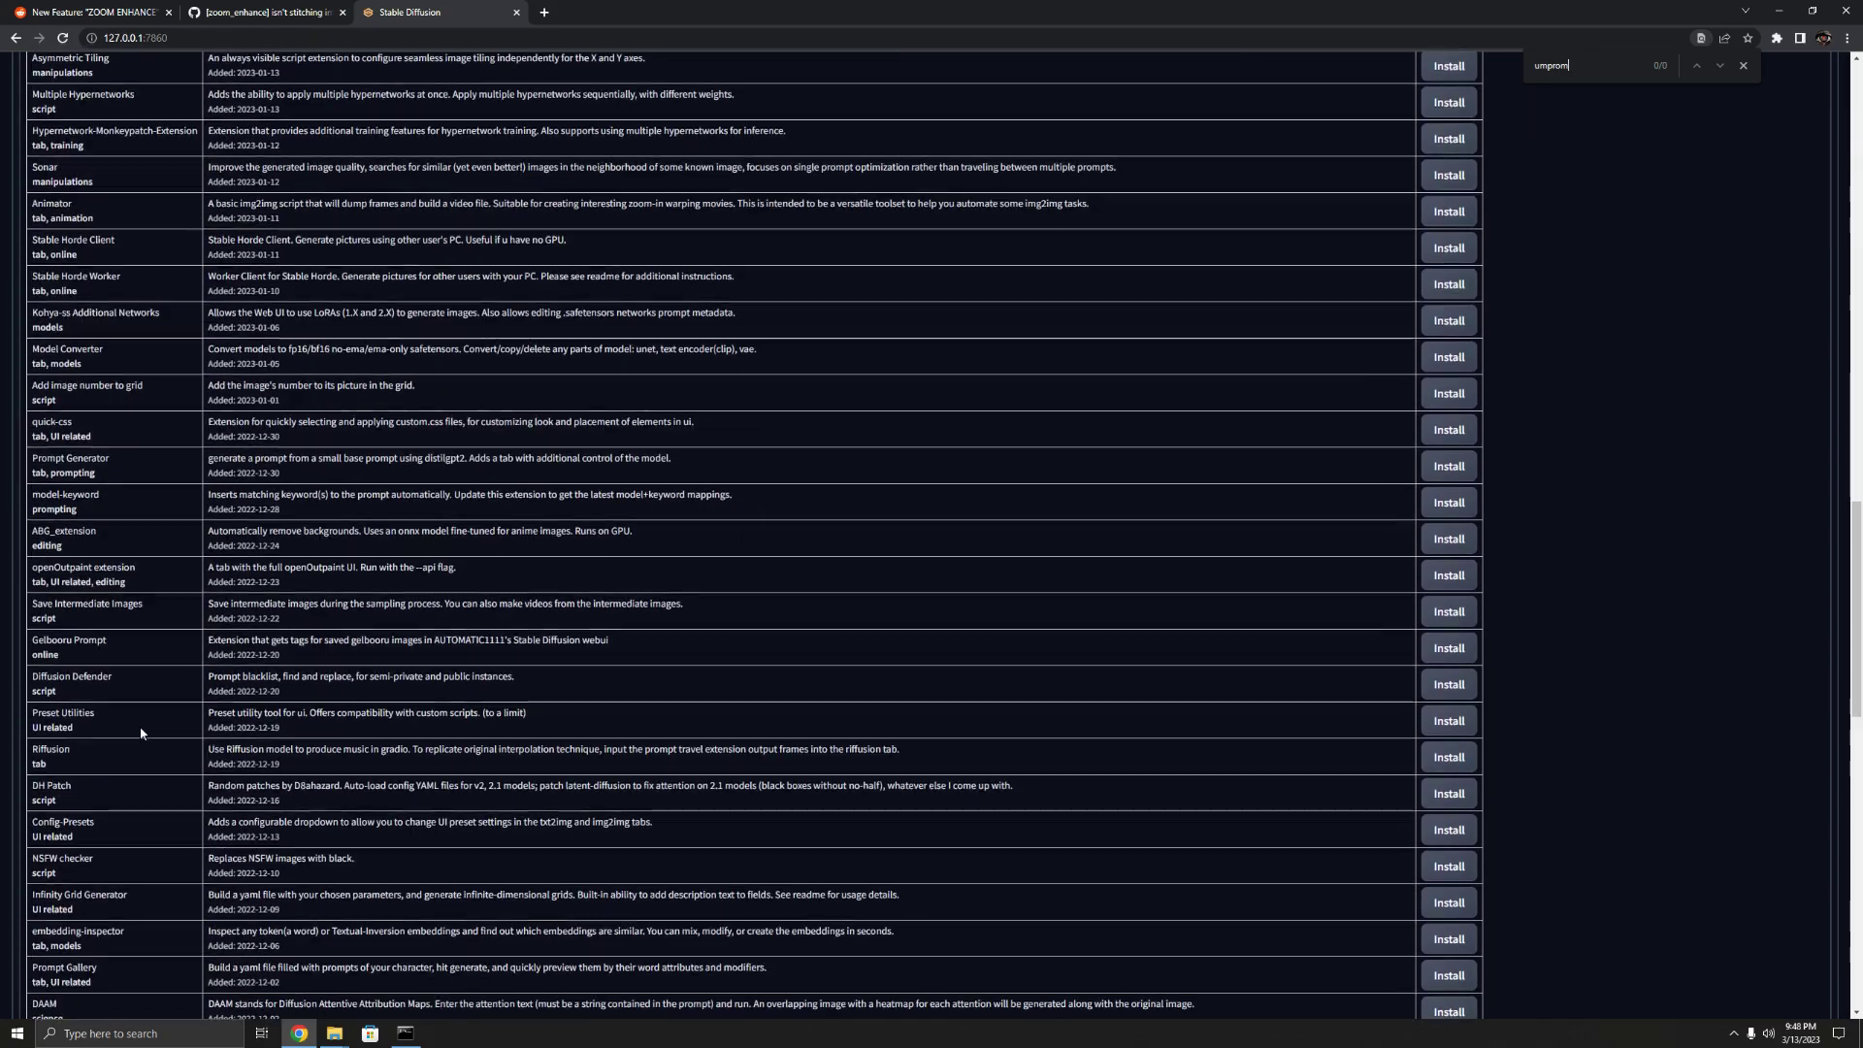
pyautogui.scroll(-9, 121, 743)
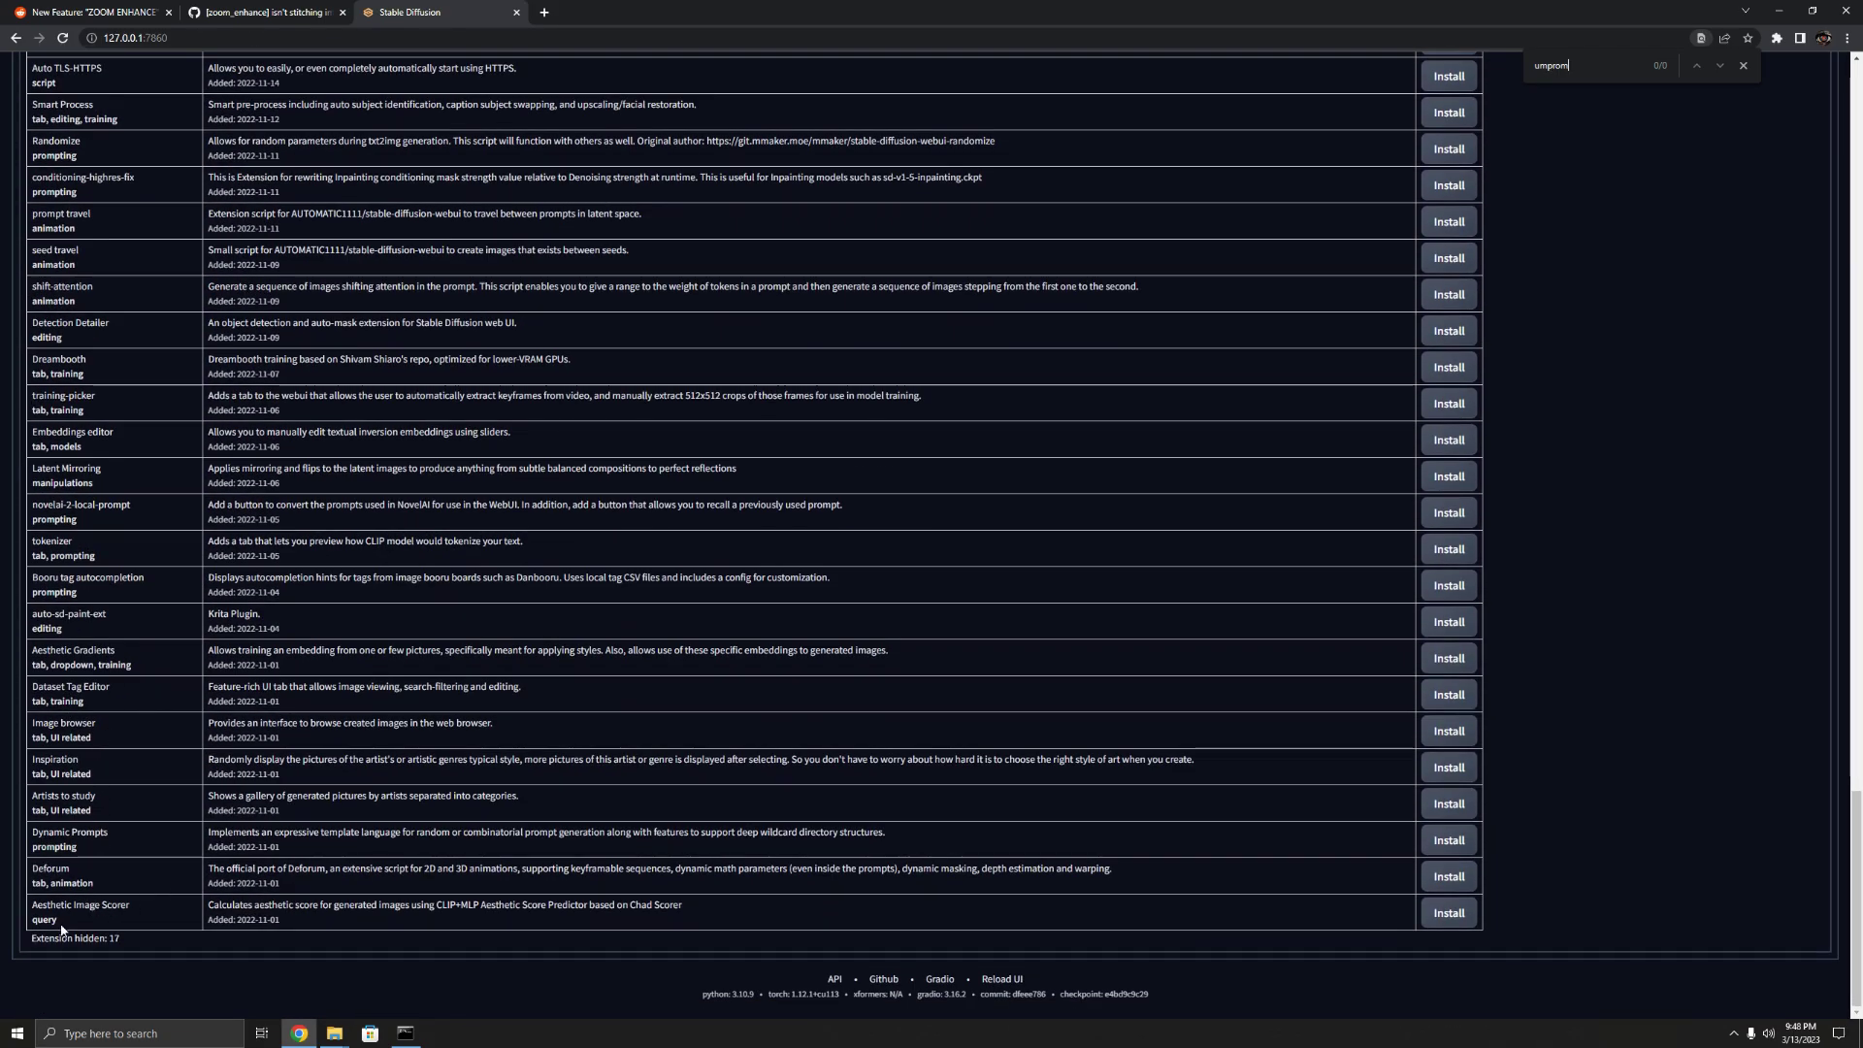
pyautogui.press('Home')
pyautogui.click(1744, 65)
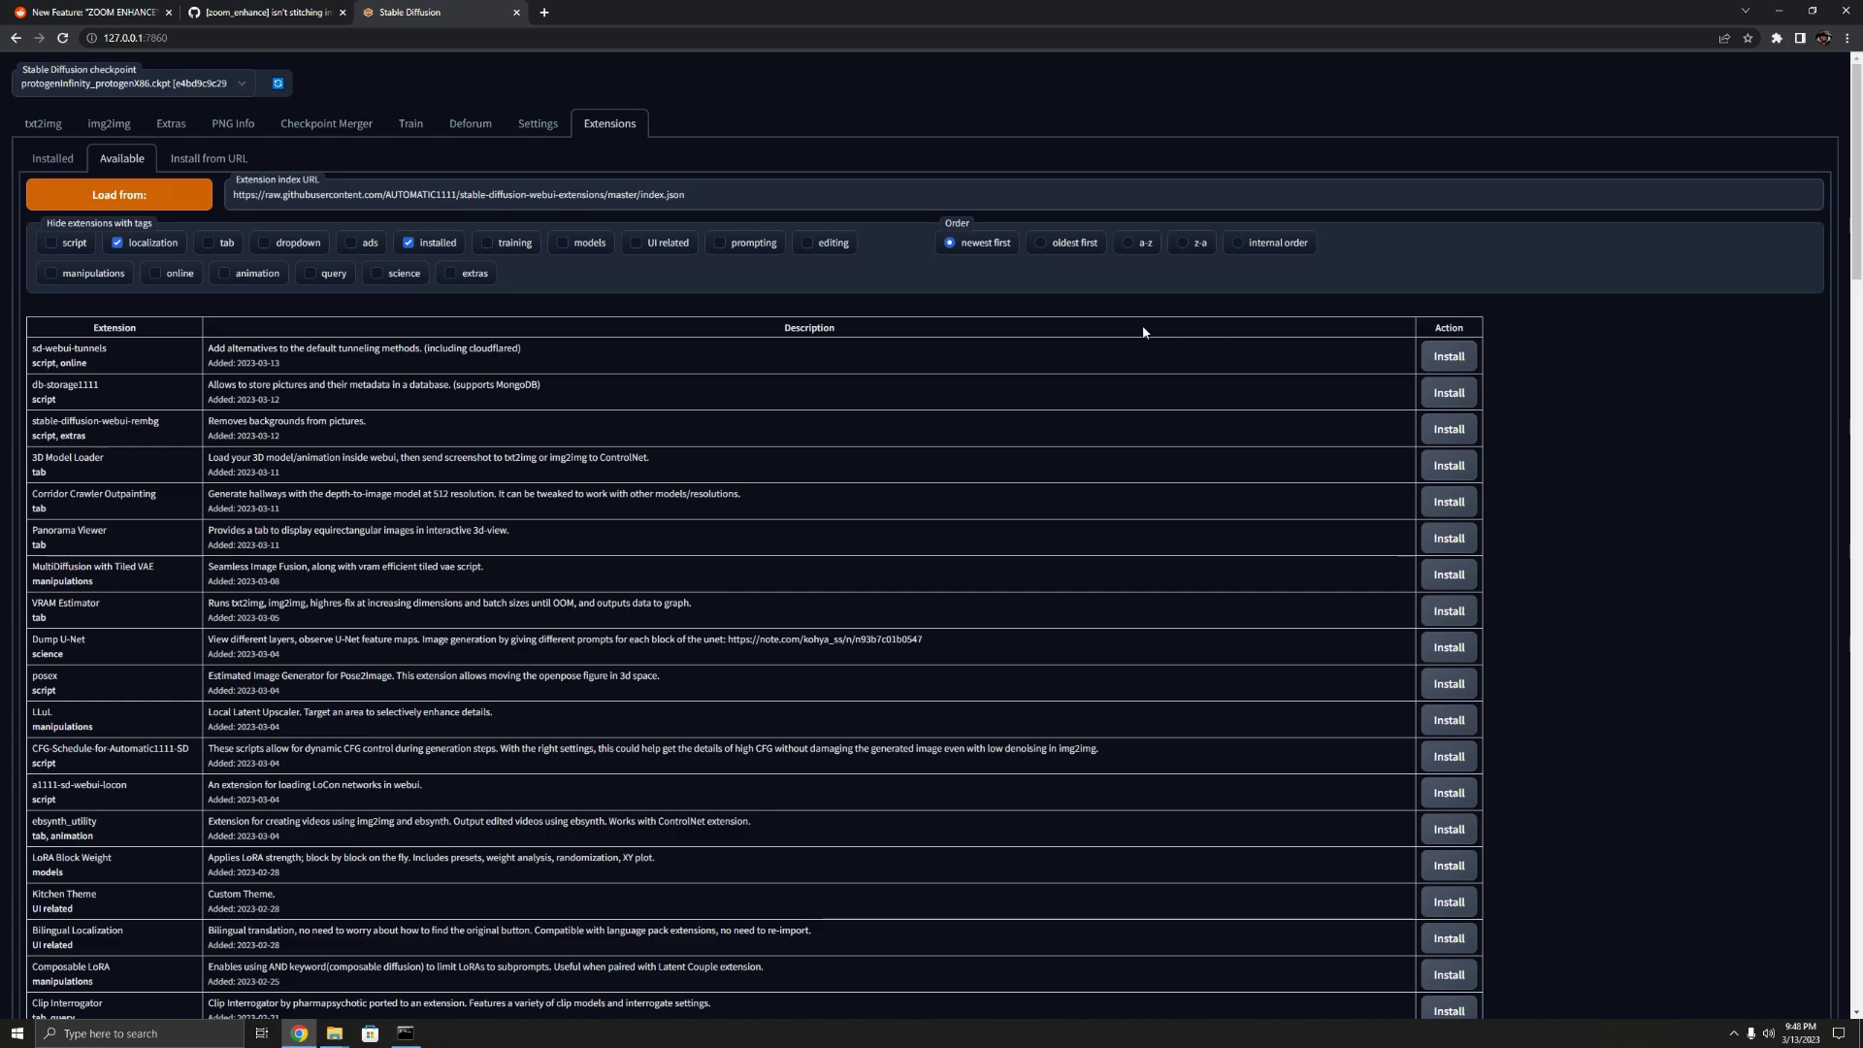
pyautogui.click(195, 159)
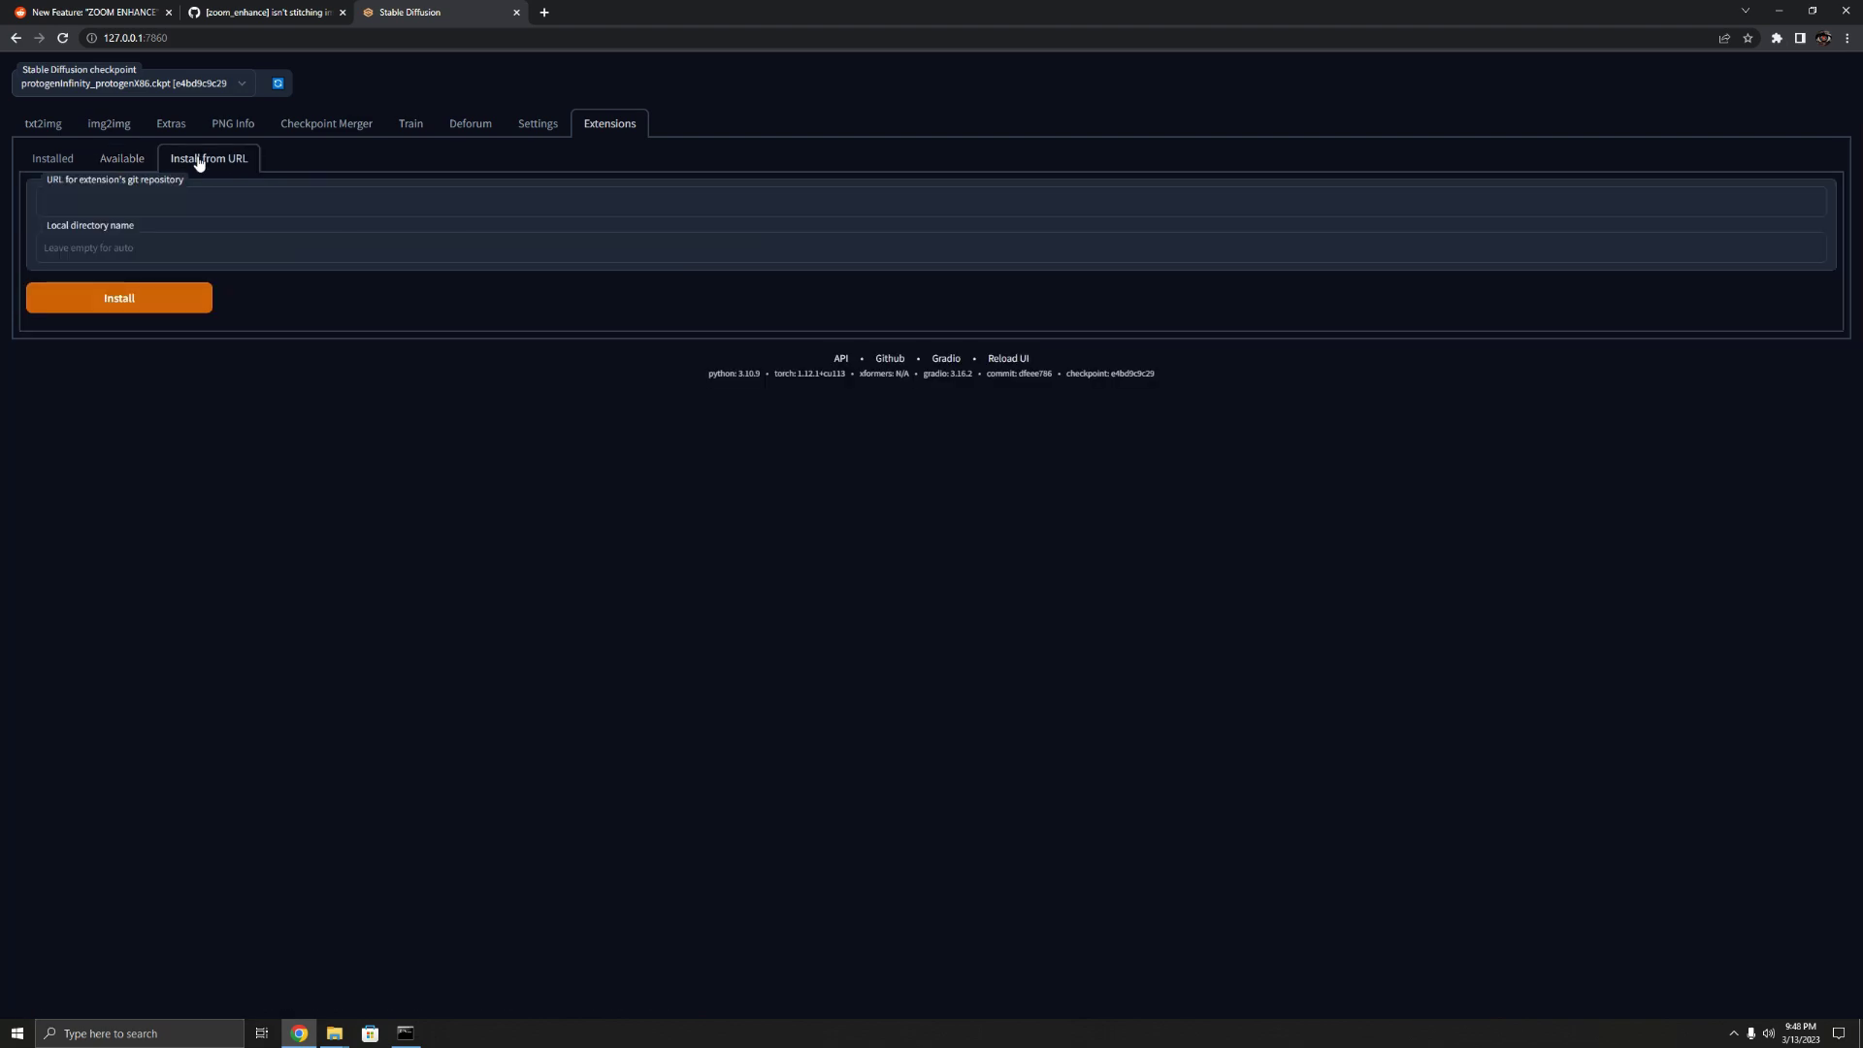
pyautogui.click(135, 162)
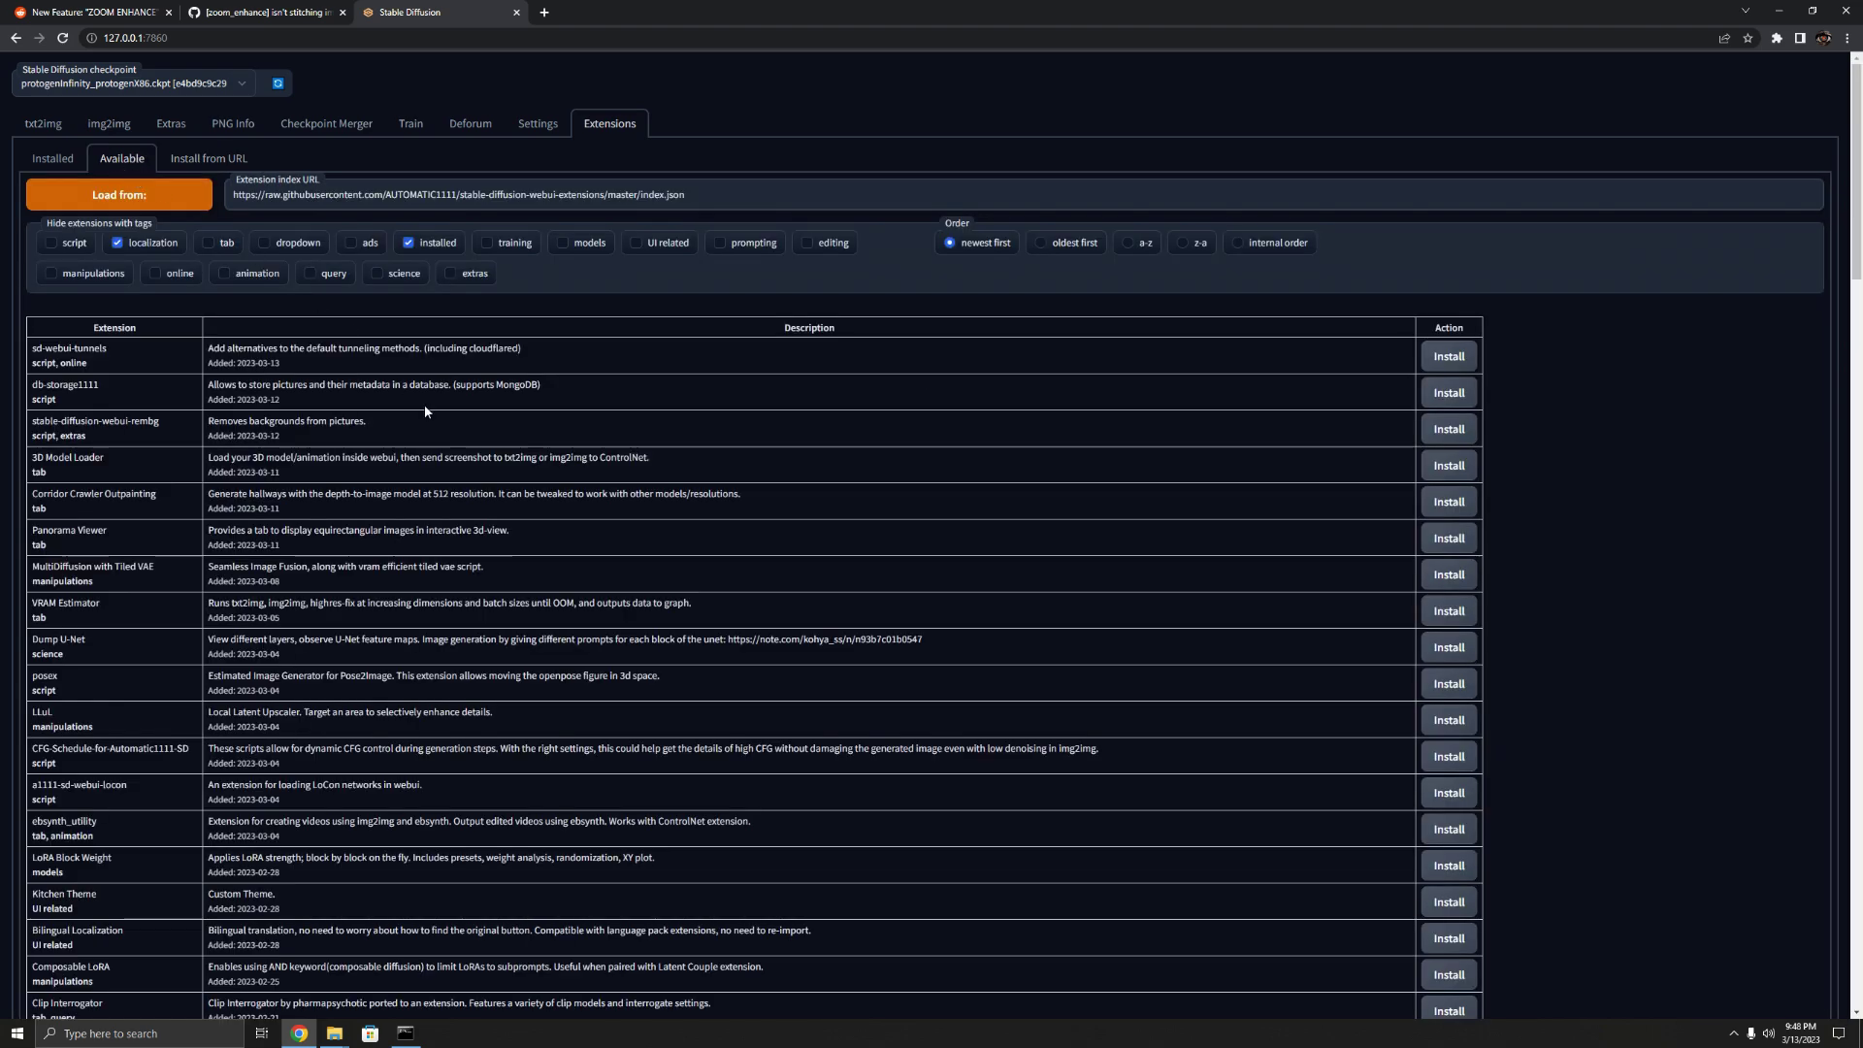
# - Check the web UI console log for the extension install output
pyautogui.click(404, 1032)
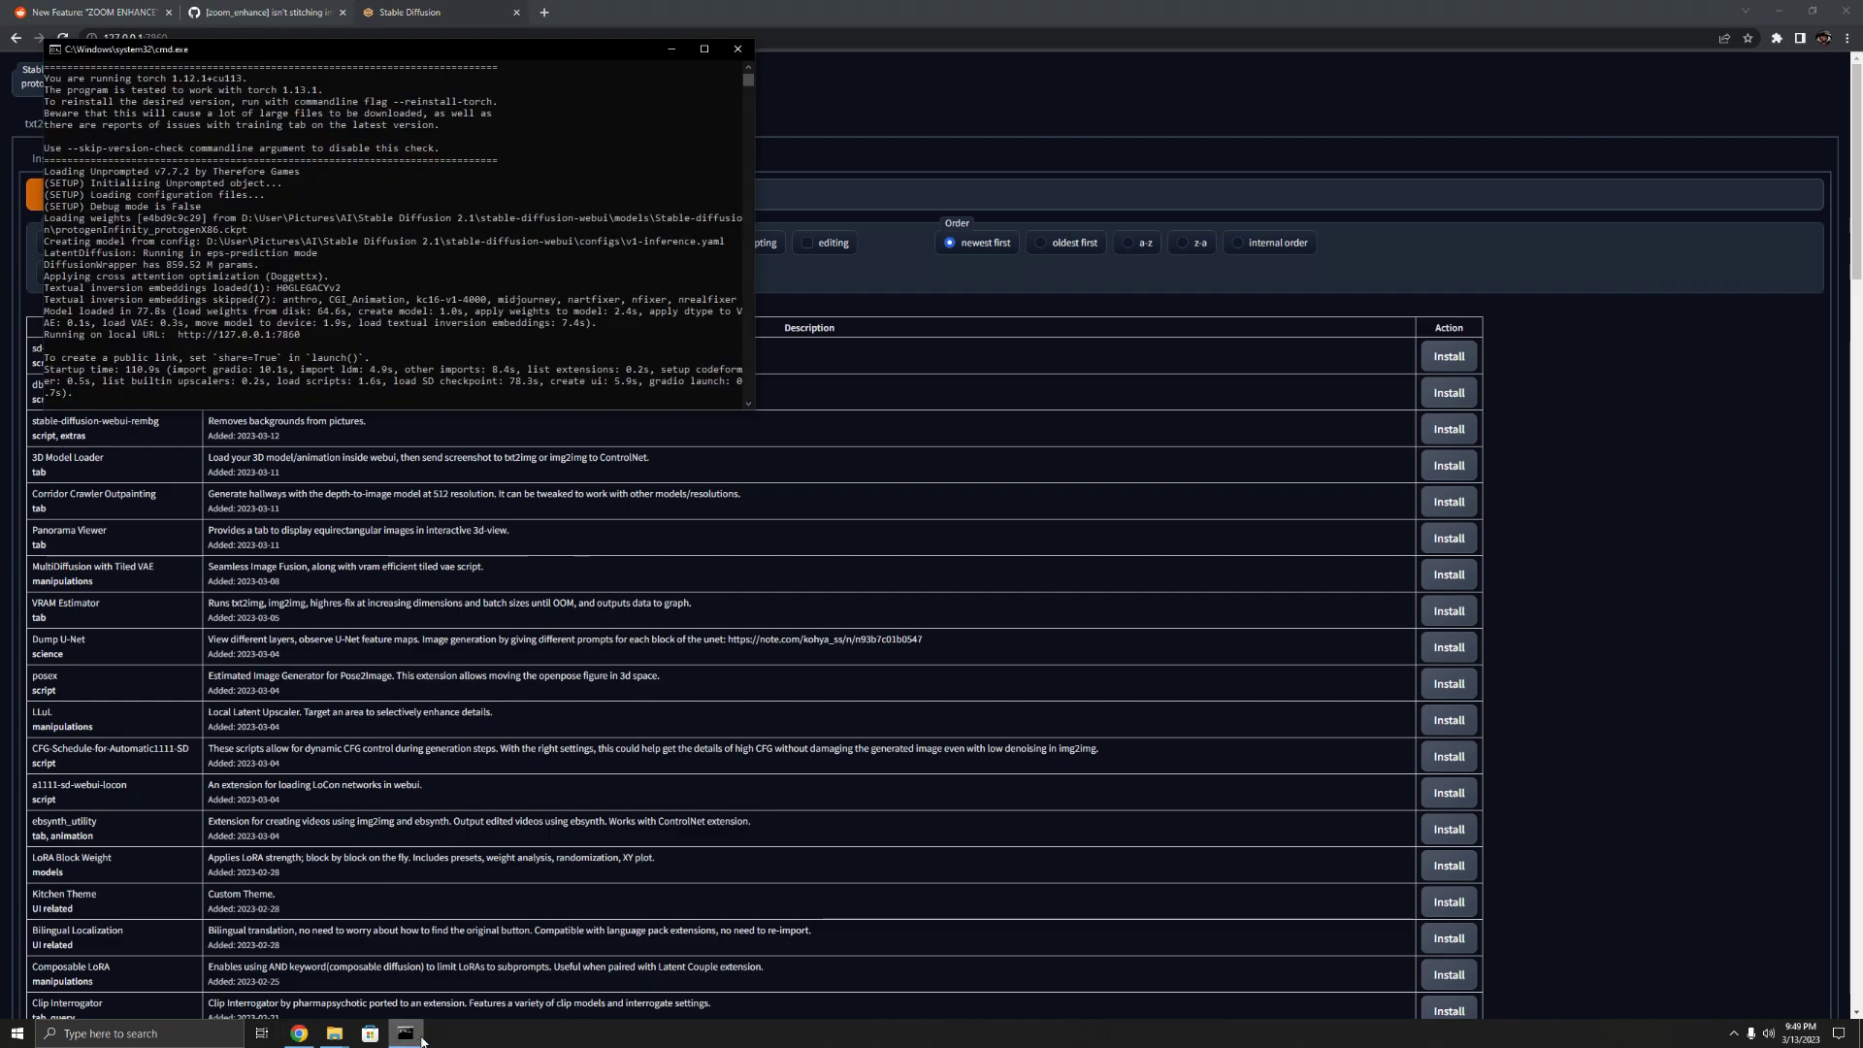
pyautogui.scroll(4, 139, 221)
pyautogui.scroll(1, 138, 221)
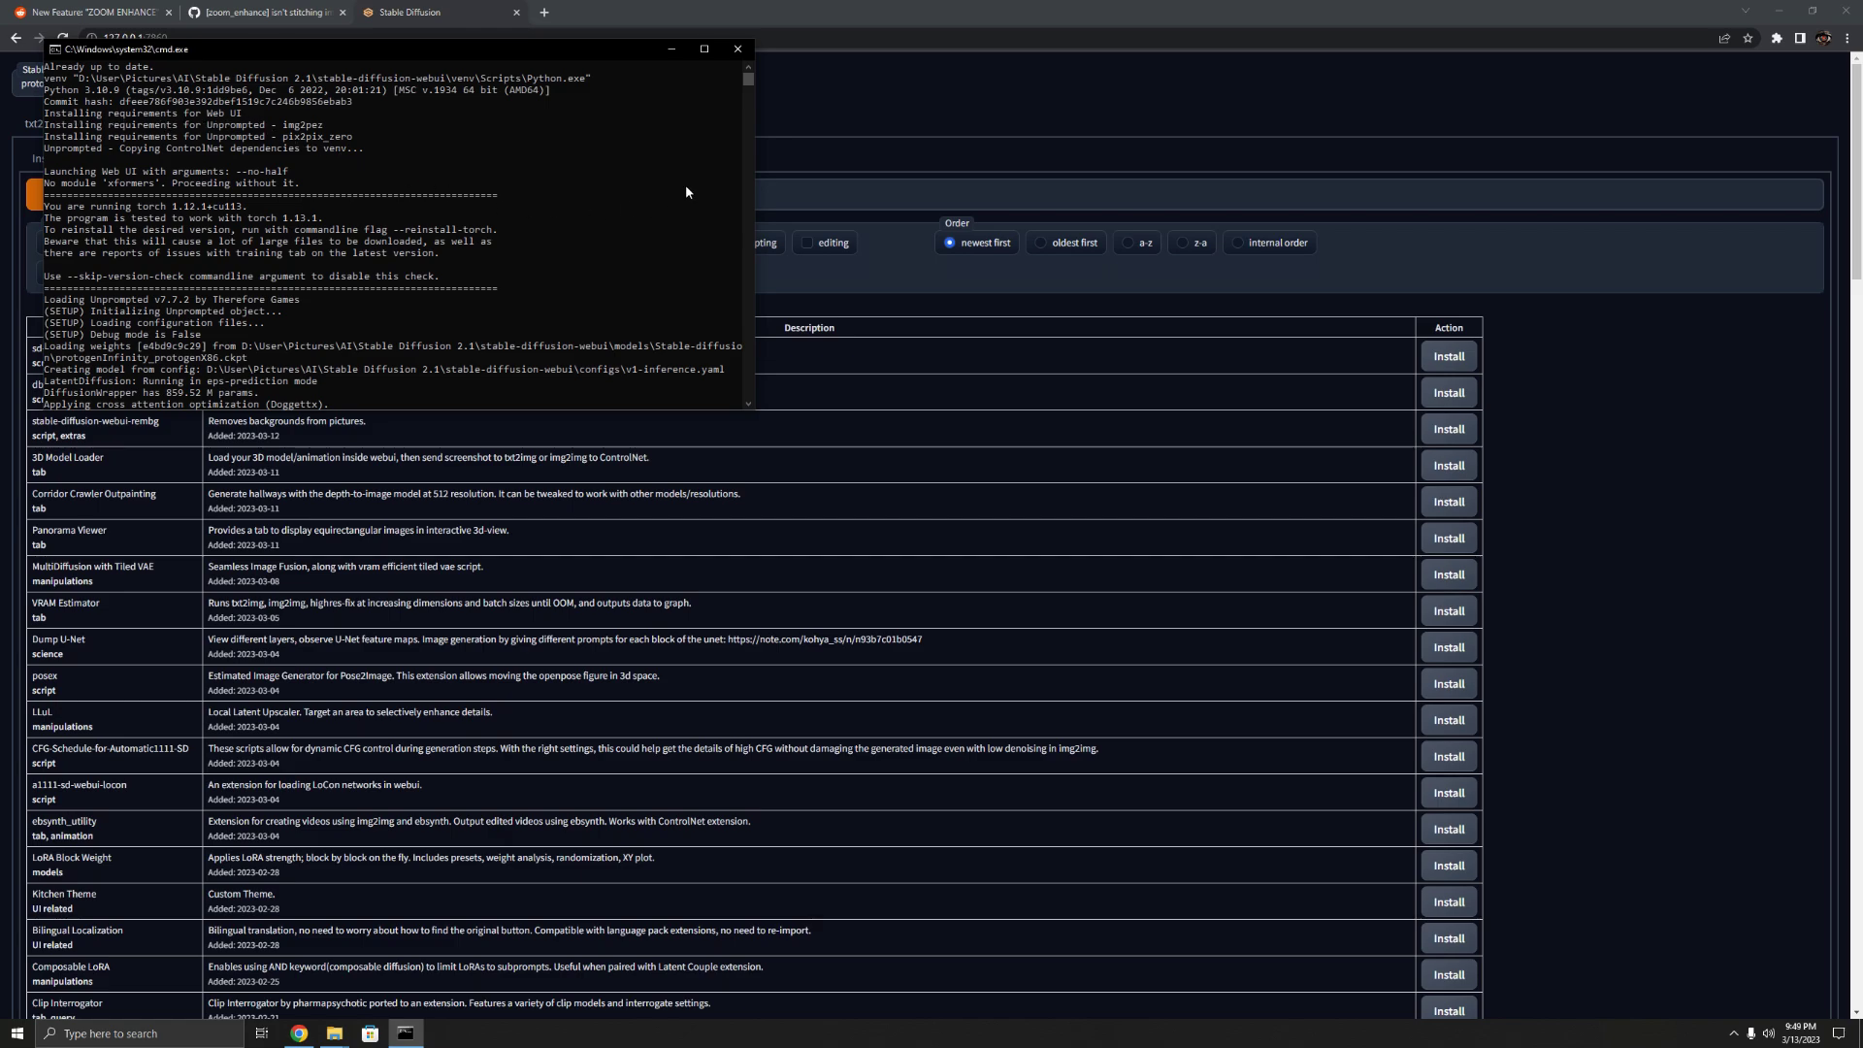
pyautogui.scroll(-5, 622, 296)
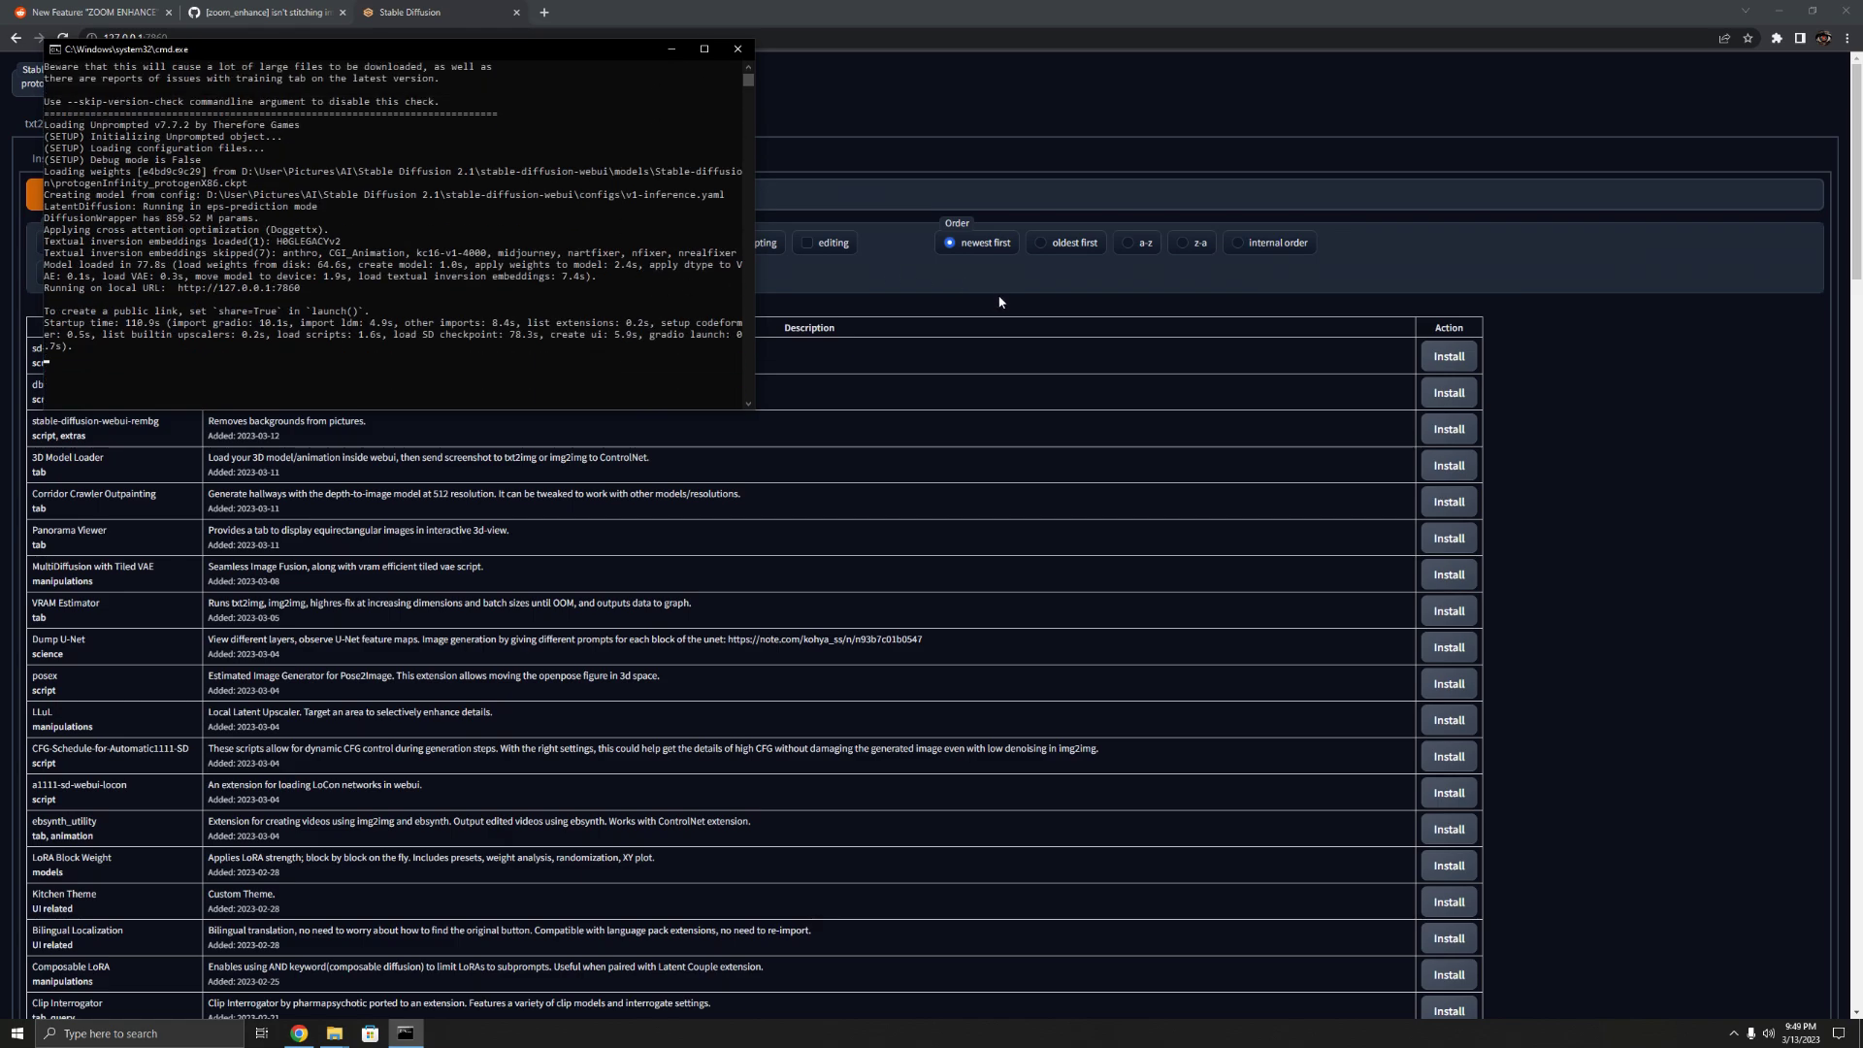
# - Apply the installed extensions and restart the UI, then view GitHub issue #84
pyautogui.click(946, 310)
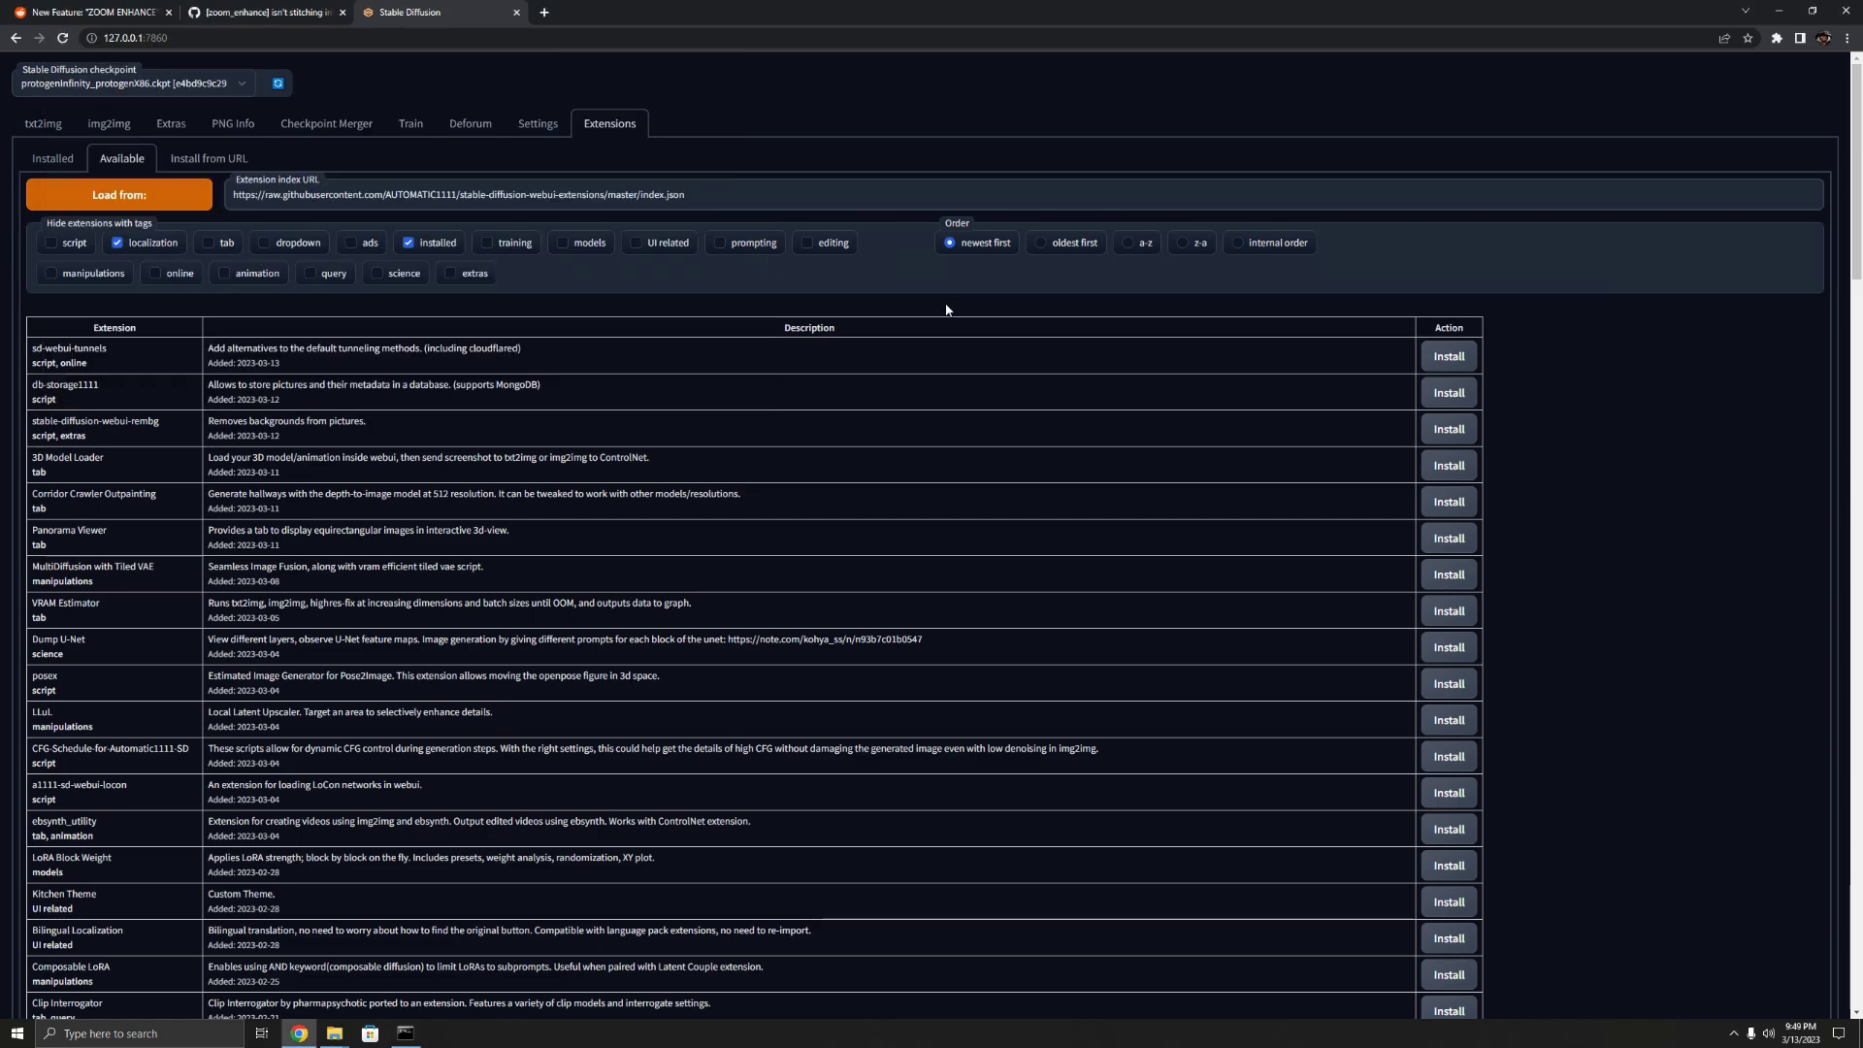
pyautogui.click(52, 158)
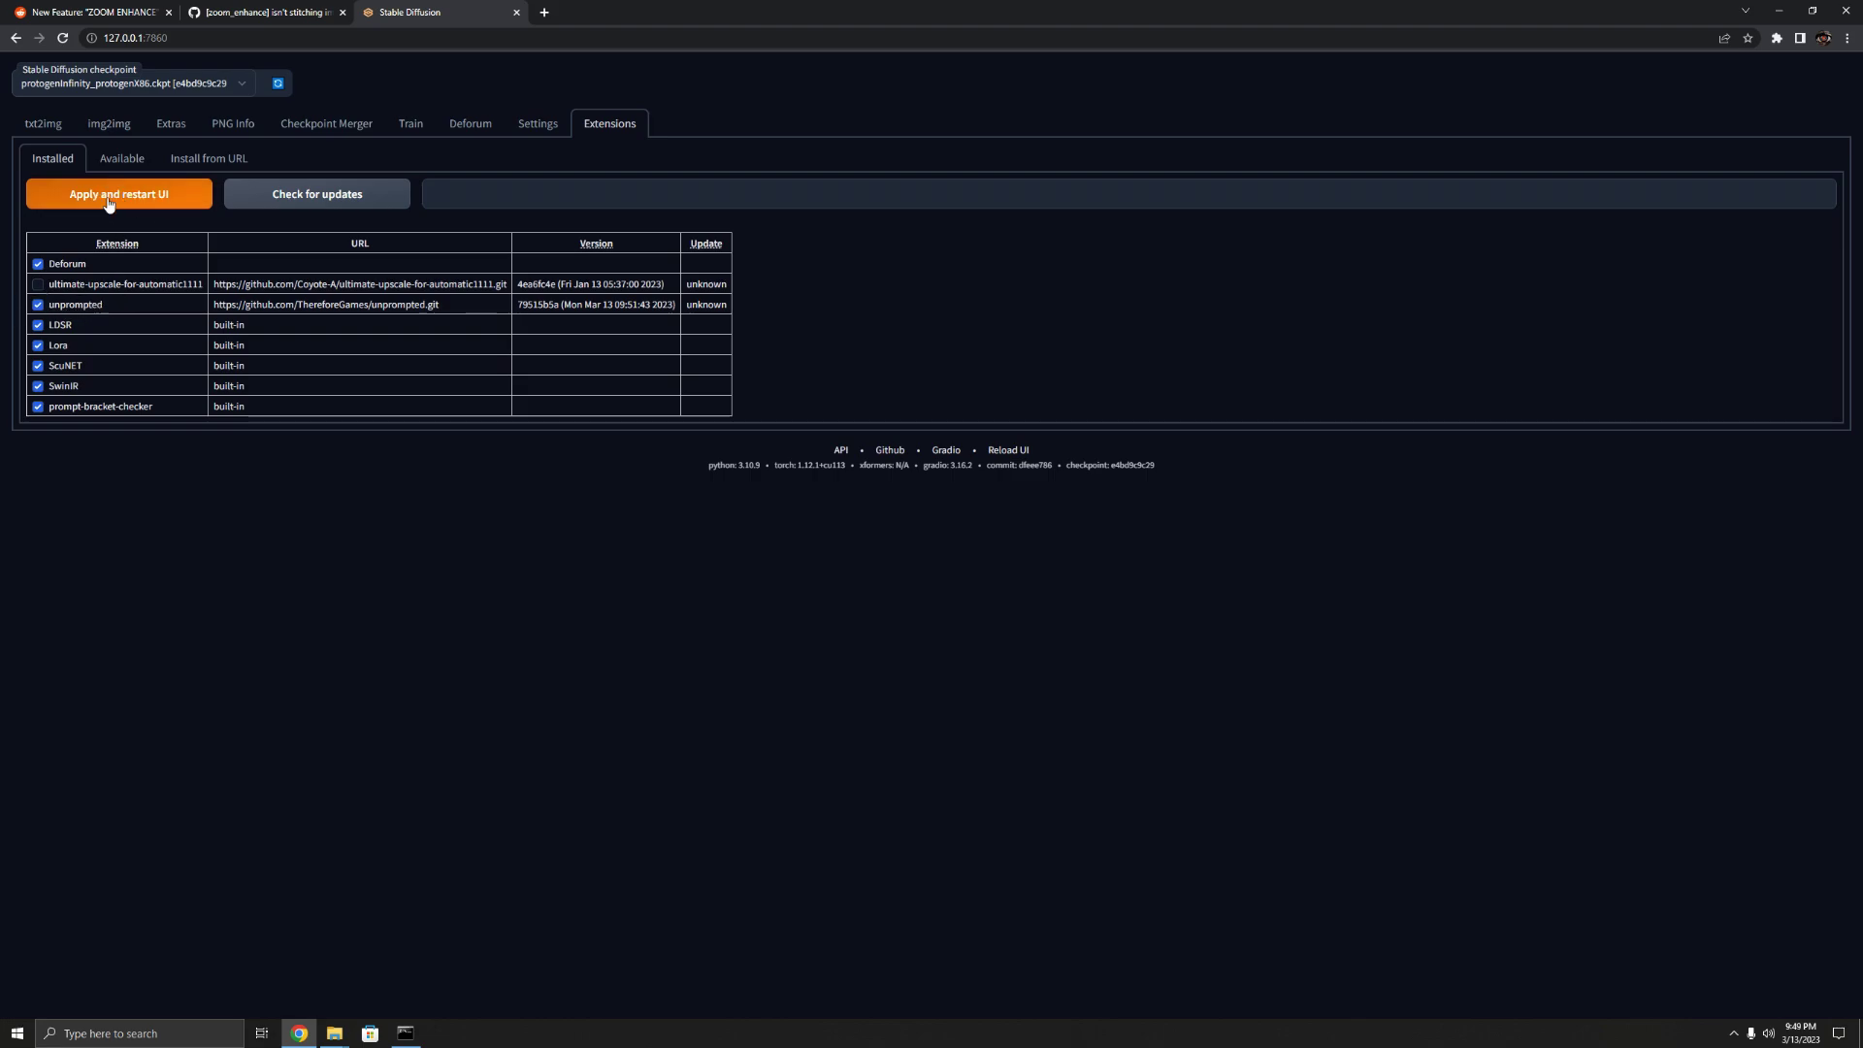
pyautogui.click(153, 206)
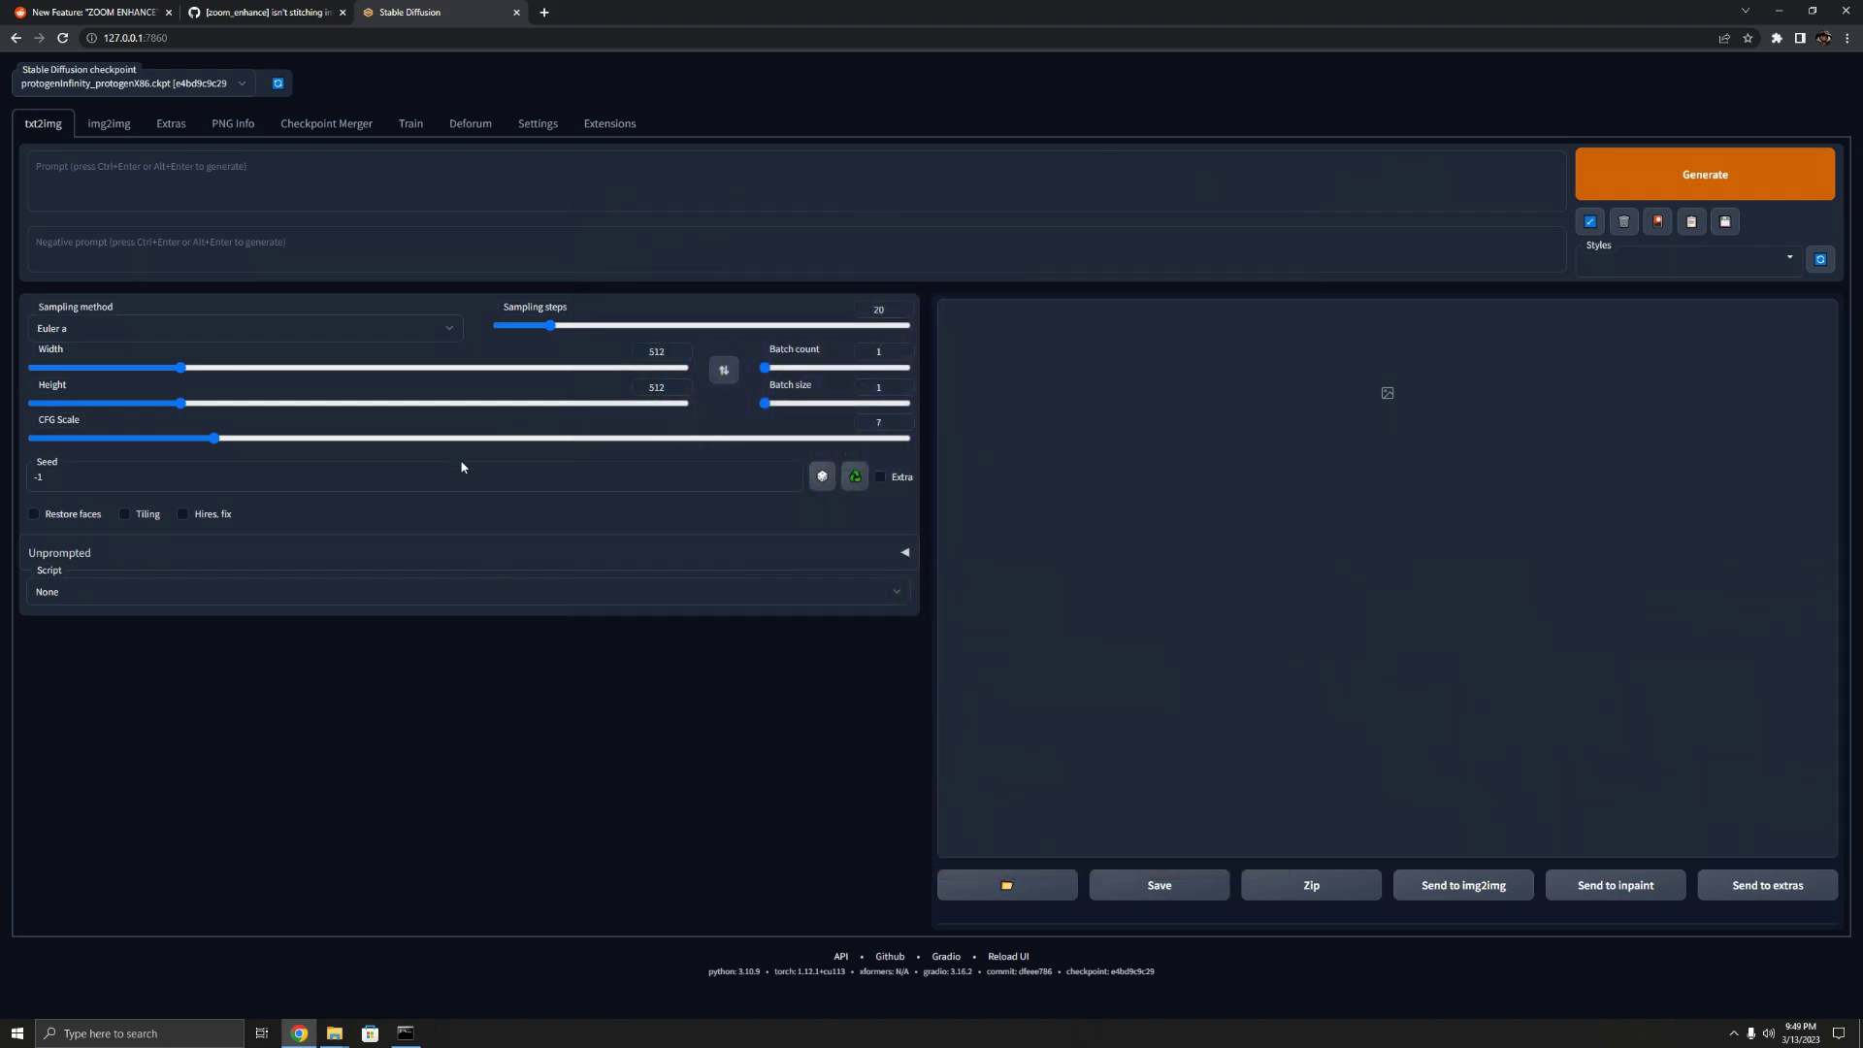
pyautogui.click(282, 10)
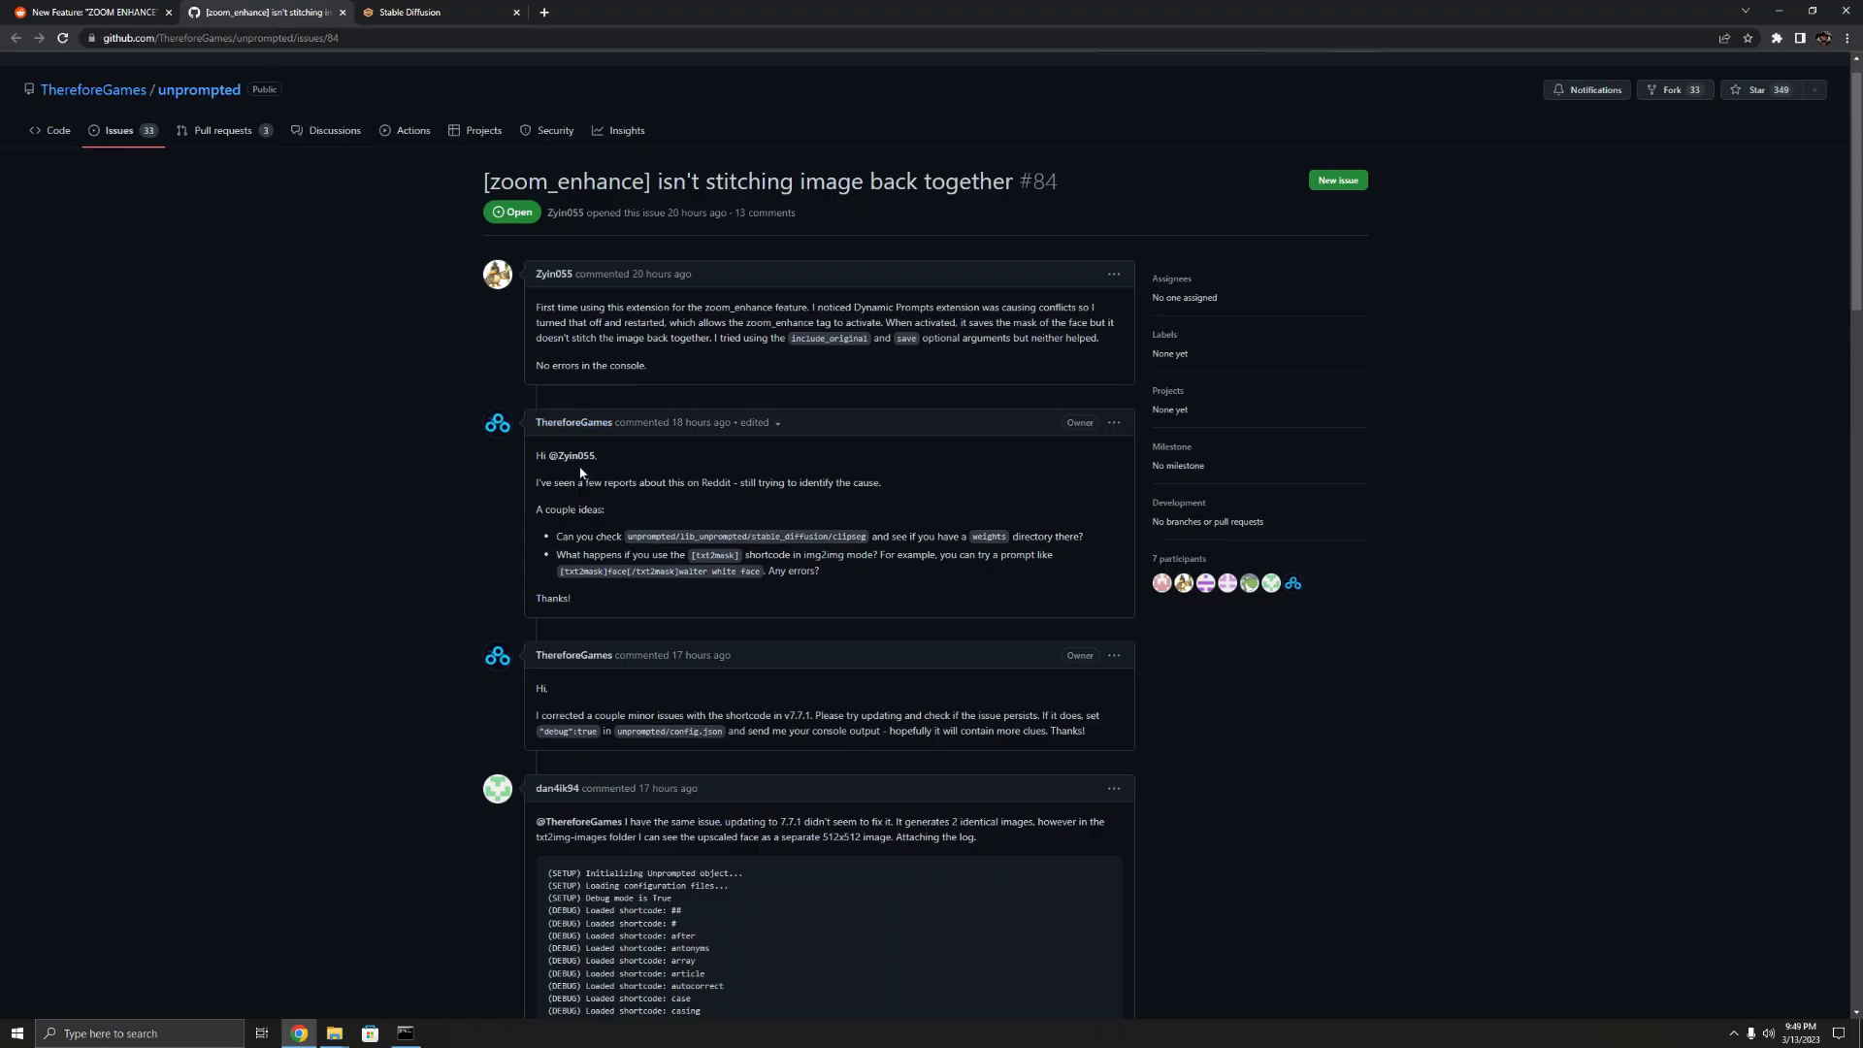
# - Find the zoom_enhance_modified.zip comment and select its shortcode extraction path
pyautogui.scroll(-20, 476, 466)
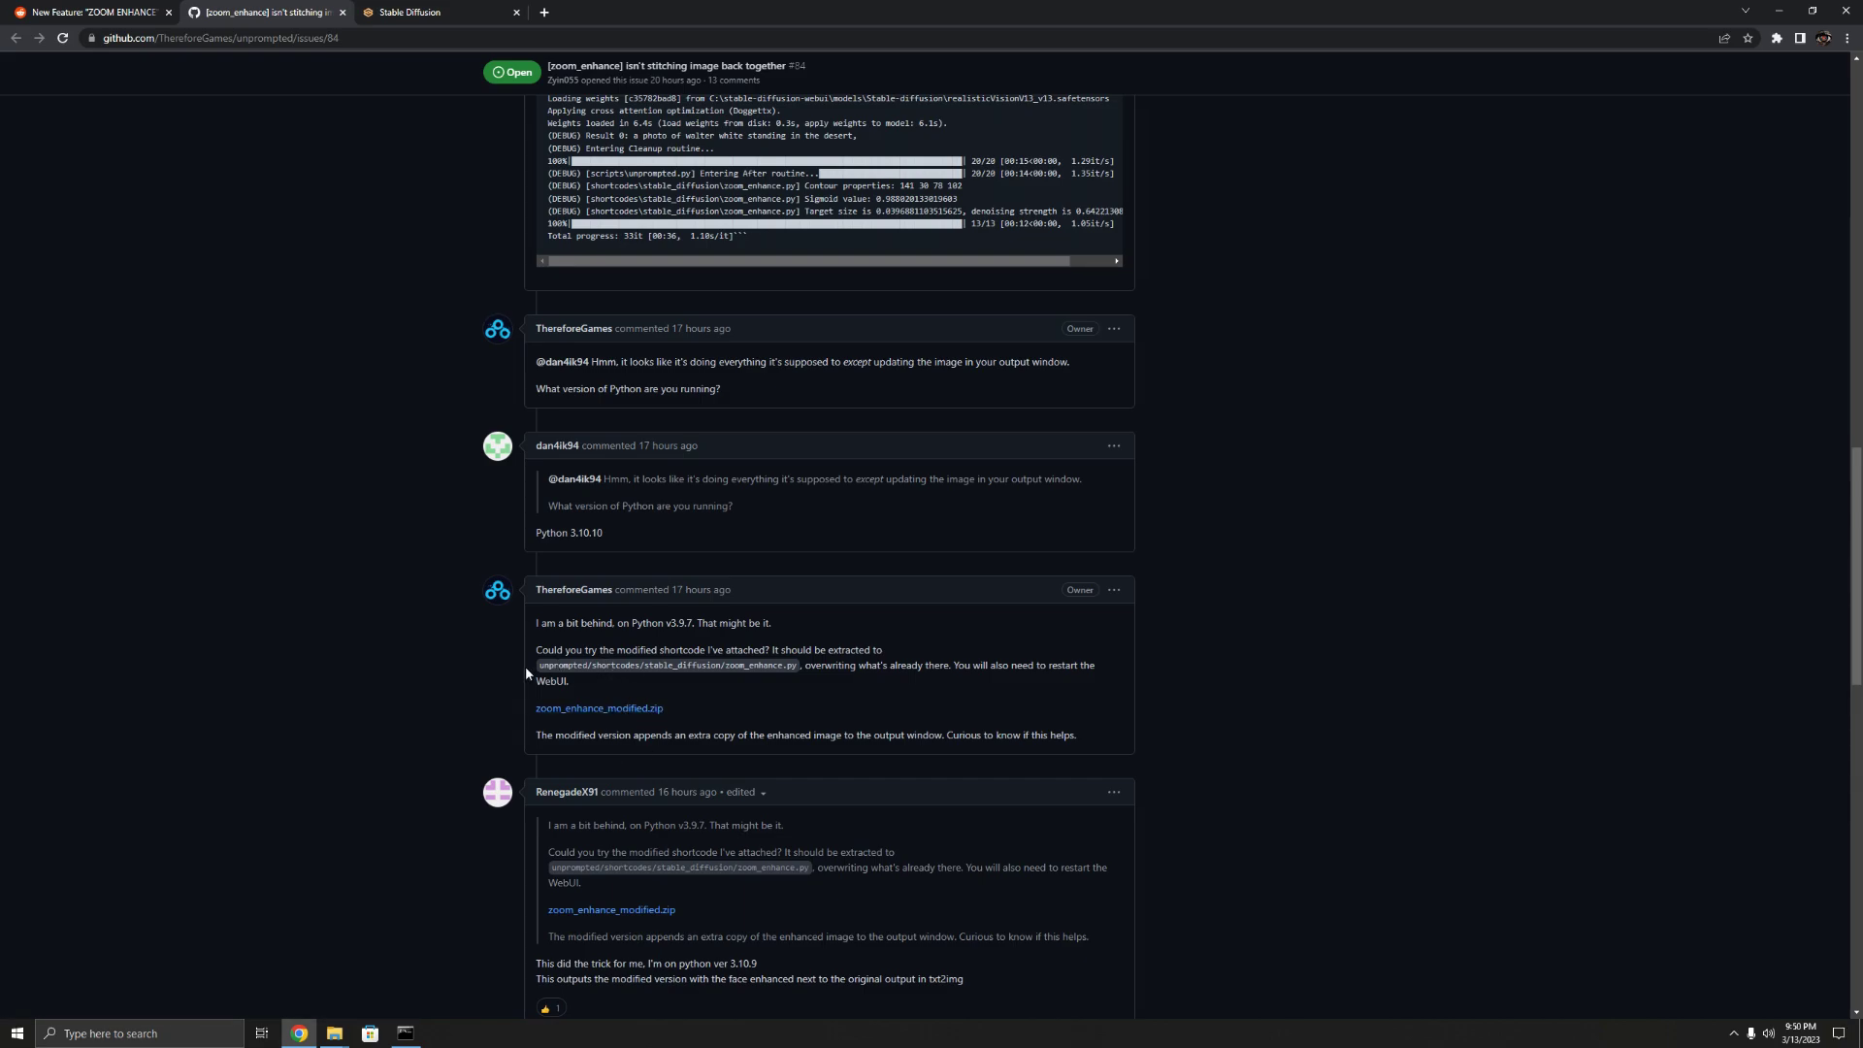
pyautogui.moveTo(538, 667); pyautogui.dragTo(792, 667)
pyautogui.hotkey('alt', 'Tab')
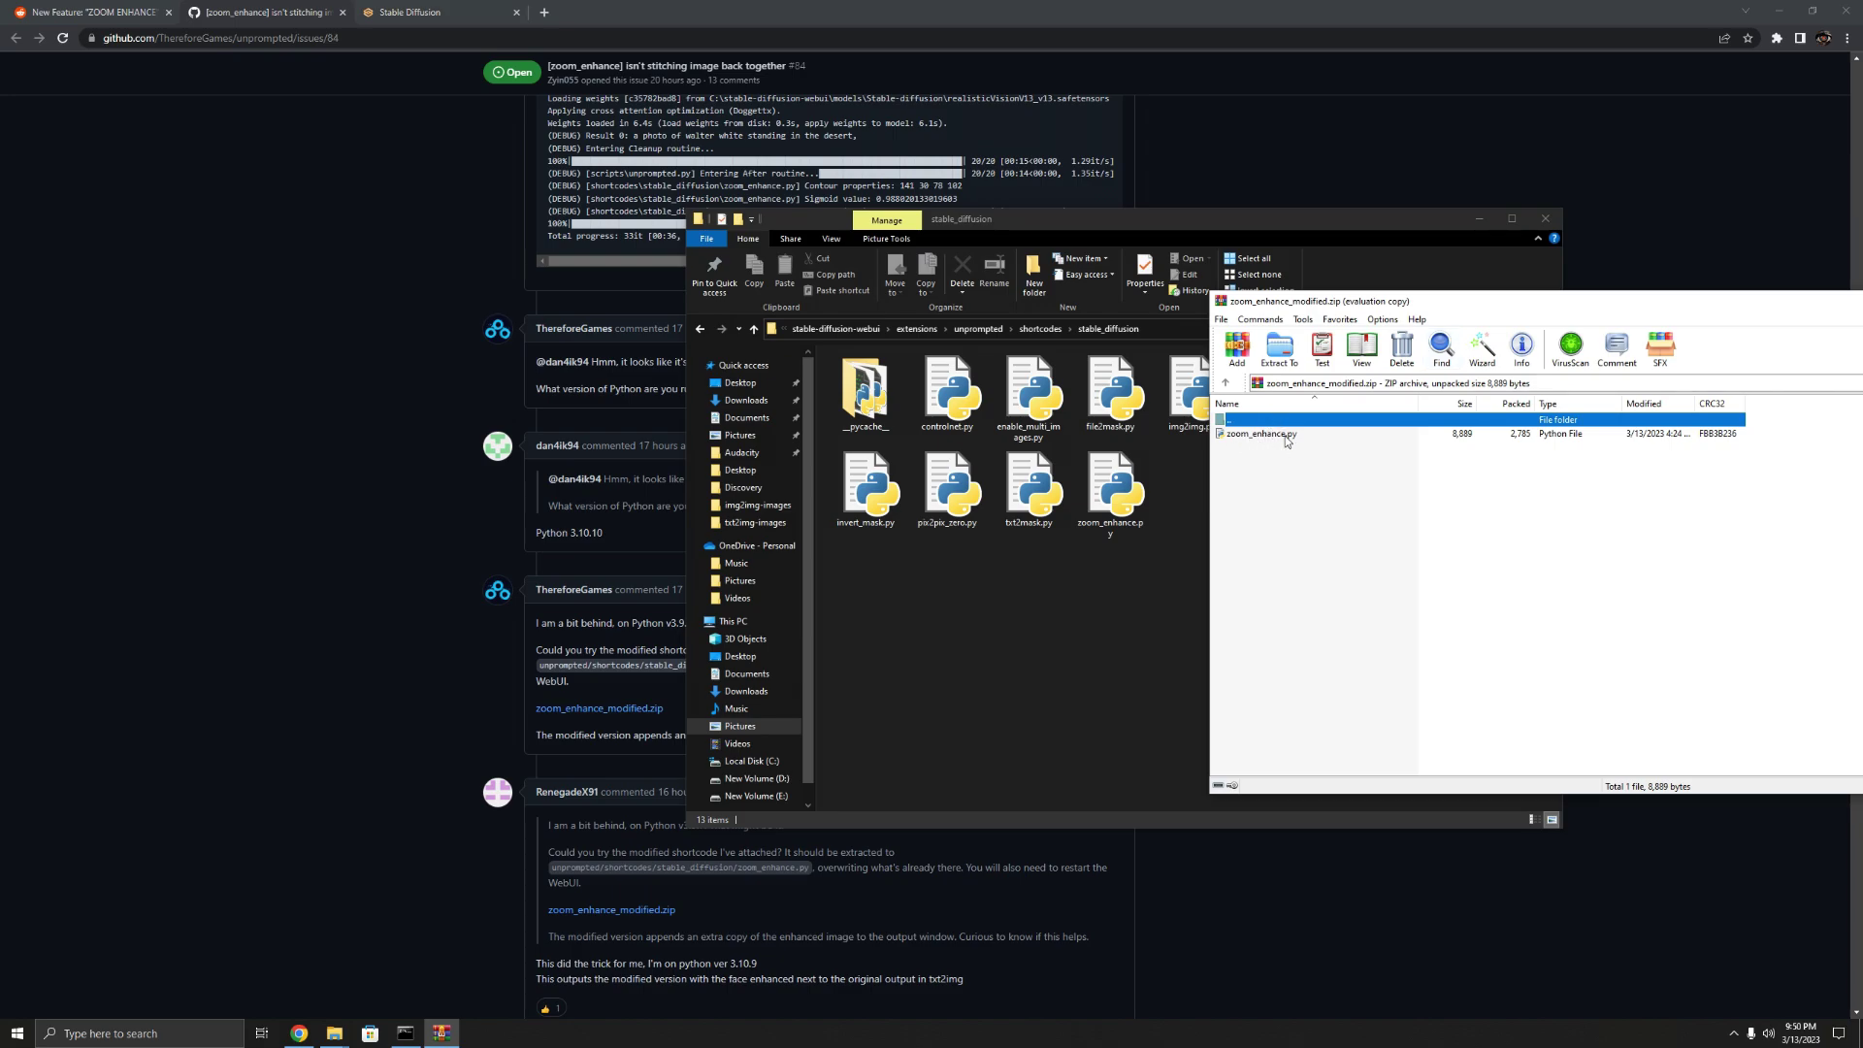
# - Copy the modified zoom_enhance.py into the stable_diffusion shortcodes folder and close the archive
pyautogui.moveTo(1267, 436); pyautogui.dragTo(1334, 464)
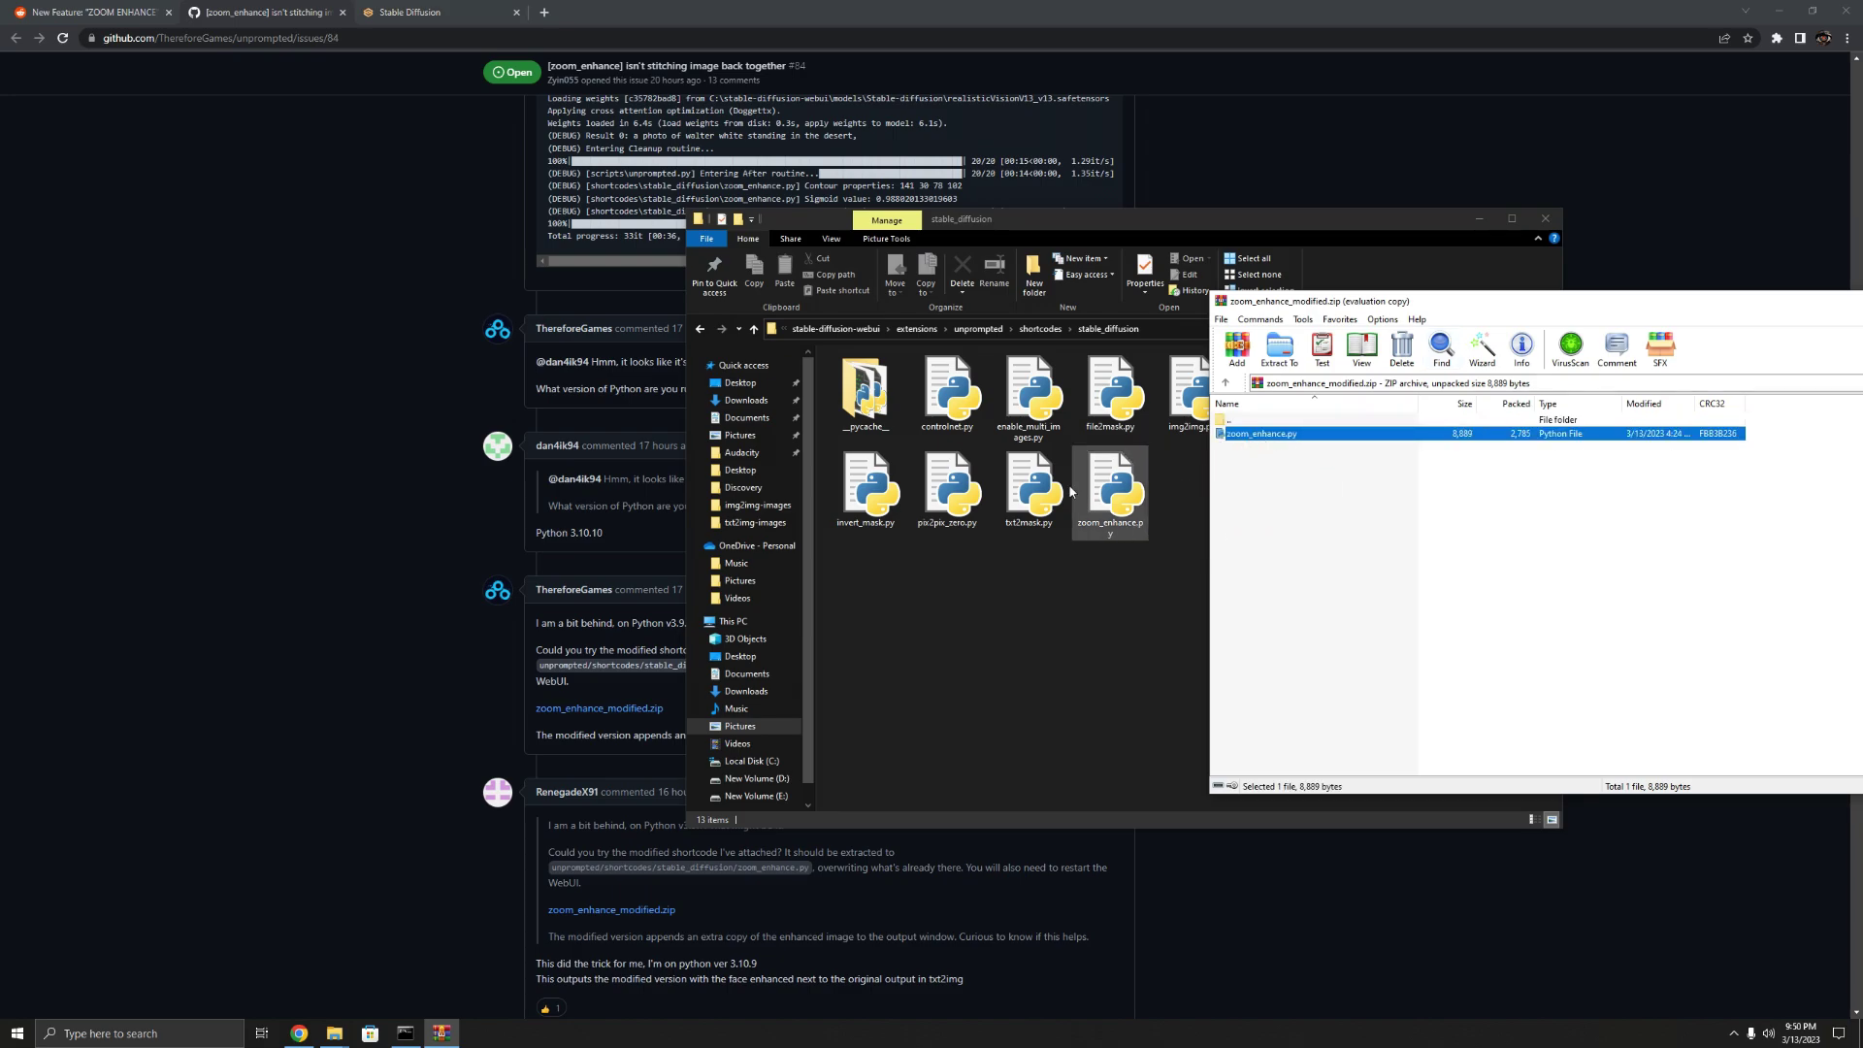
pyautogui.moveTo(1407, 303); pyautogui.dragTo(885, 357)
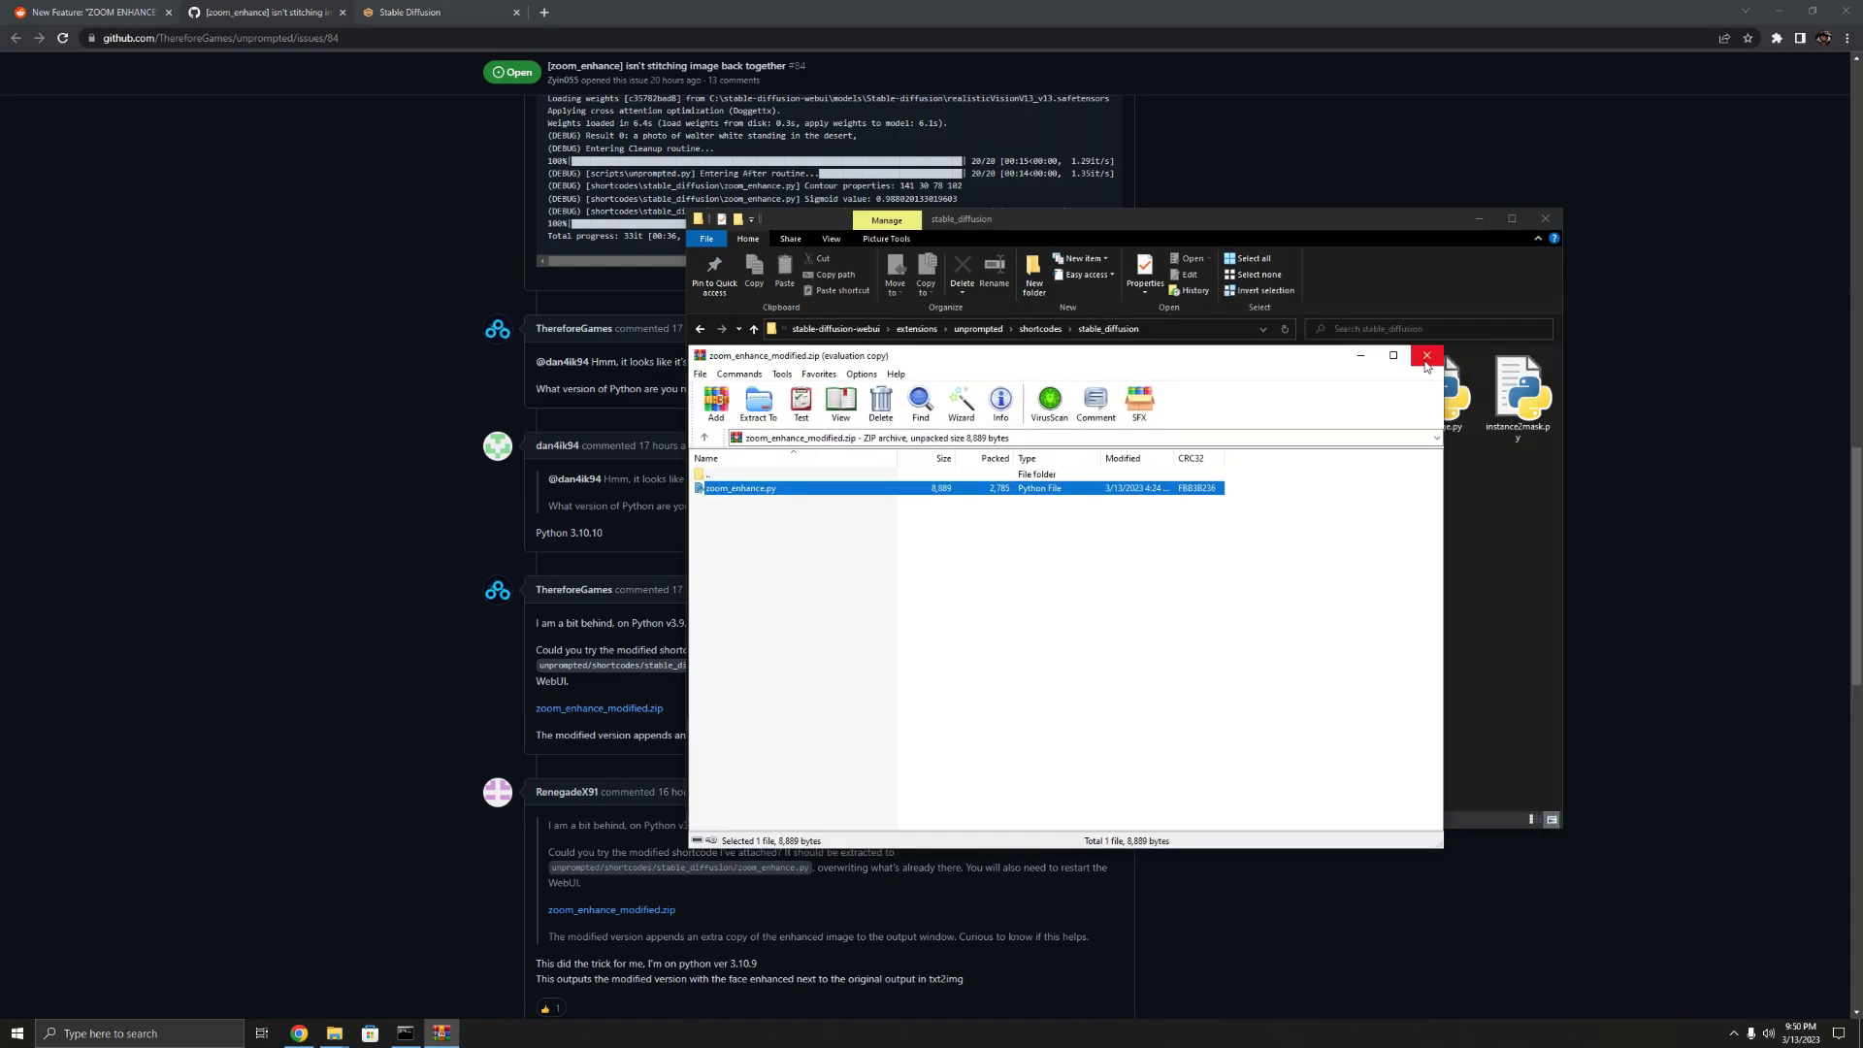
pyautogui.click(1426, 356)
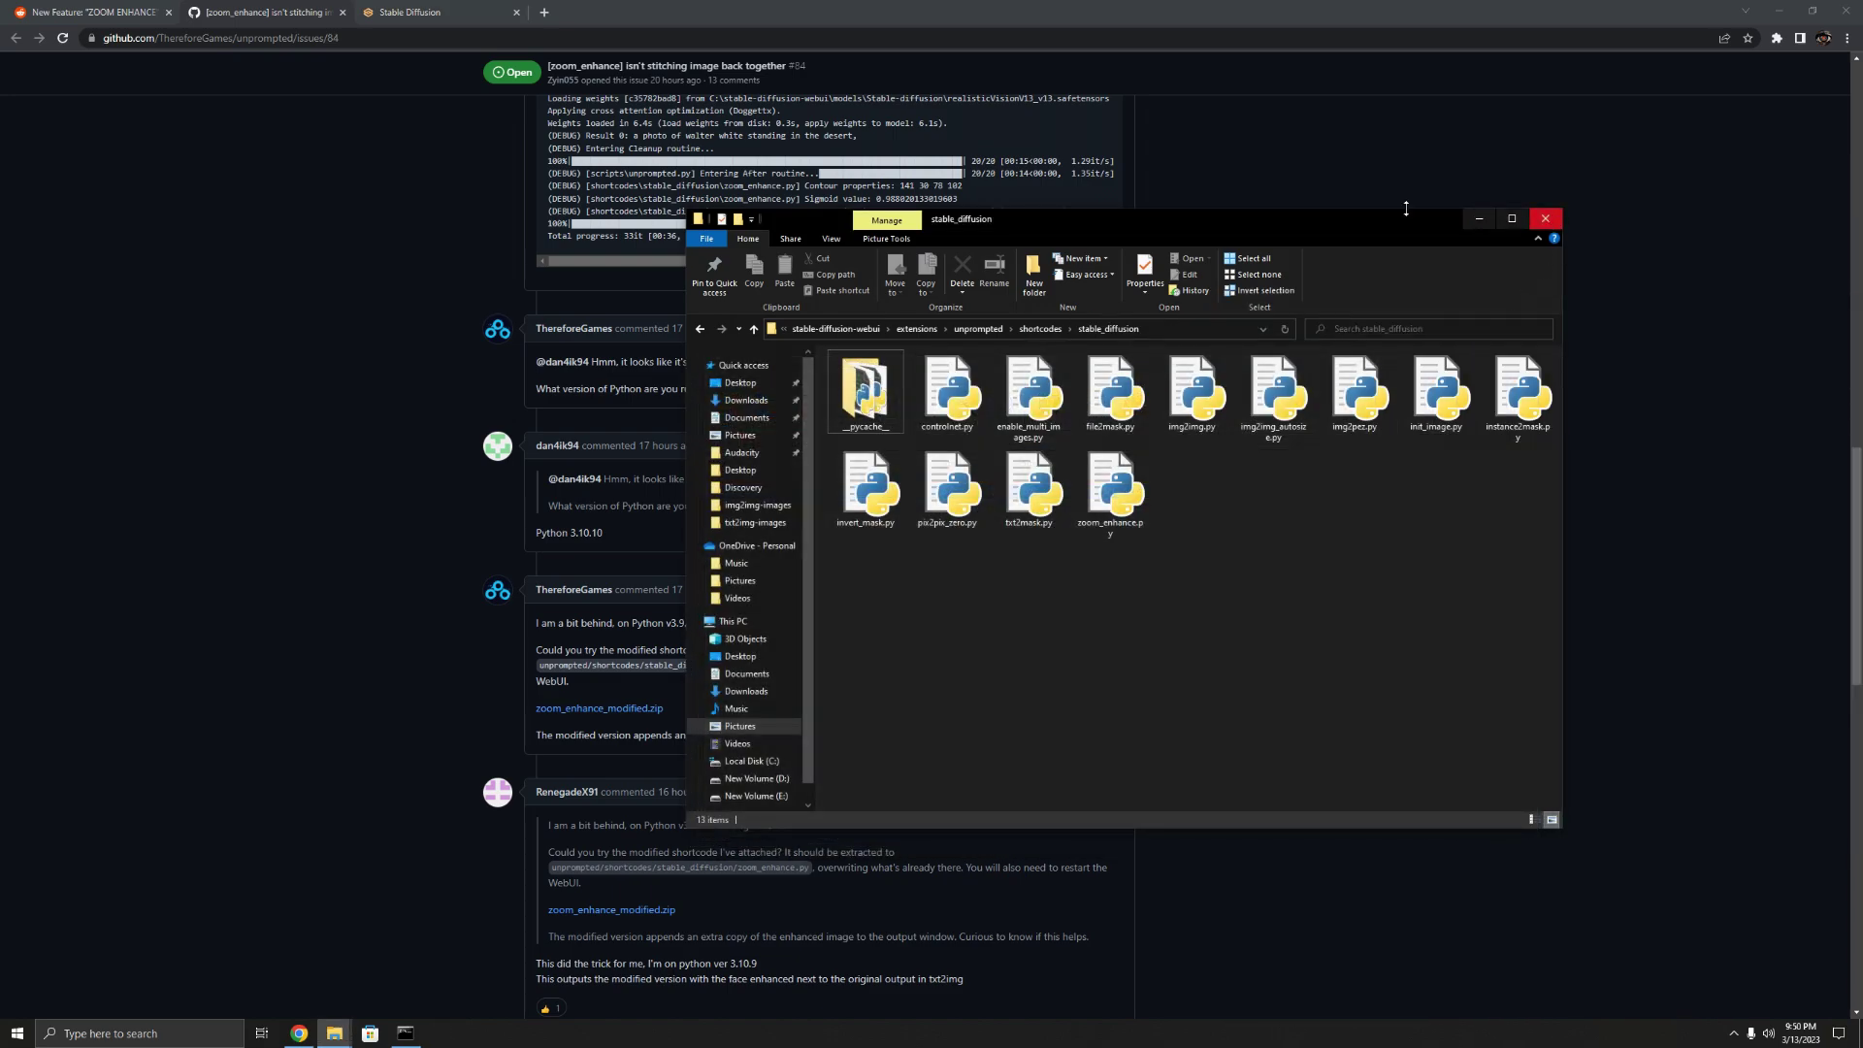
pyautogui.click(398, 10)
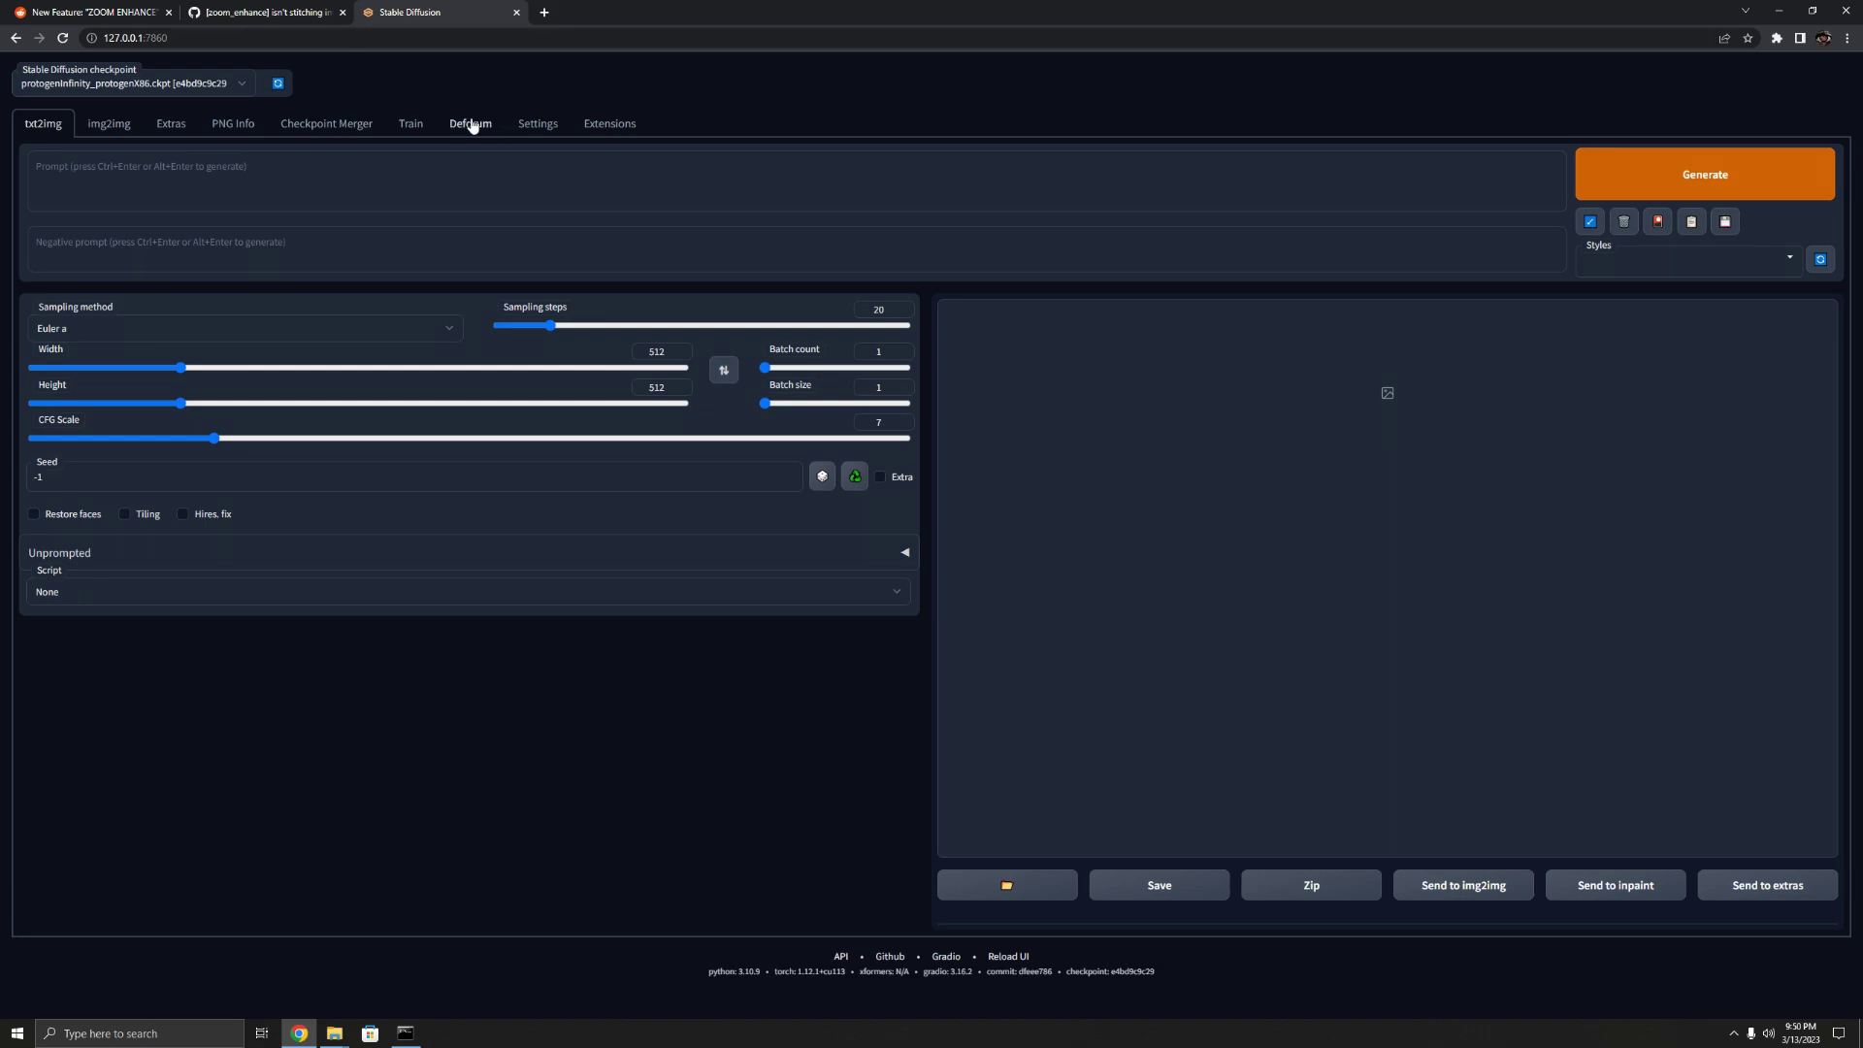
# - Restart the web UI from Extensions > Installed to load the new shortcode
pyautogui.click(604, 124)
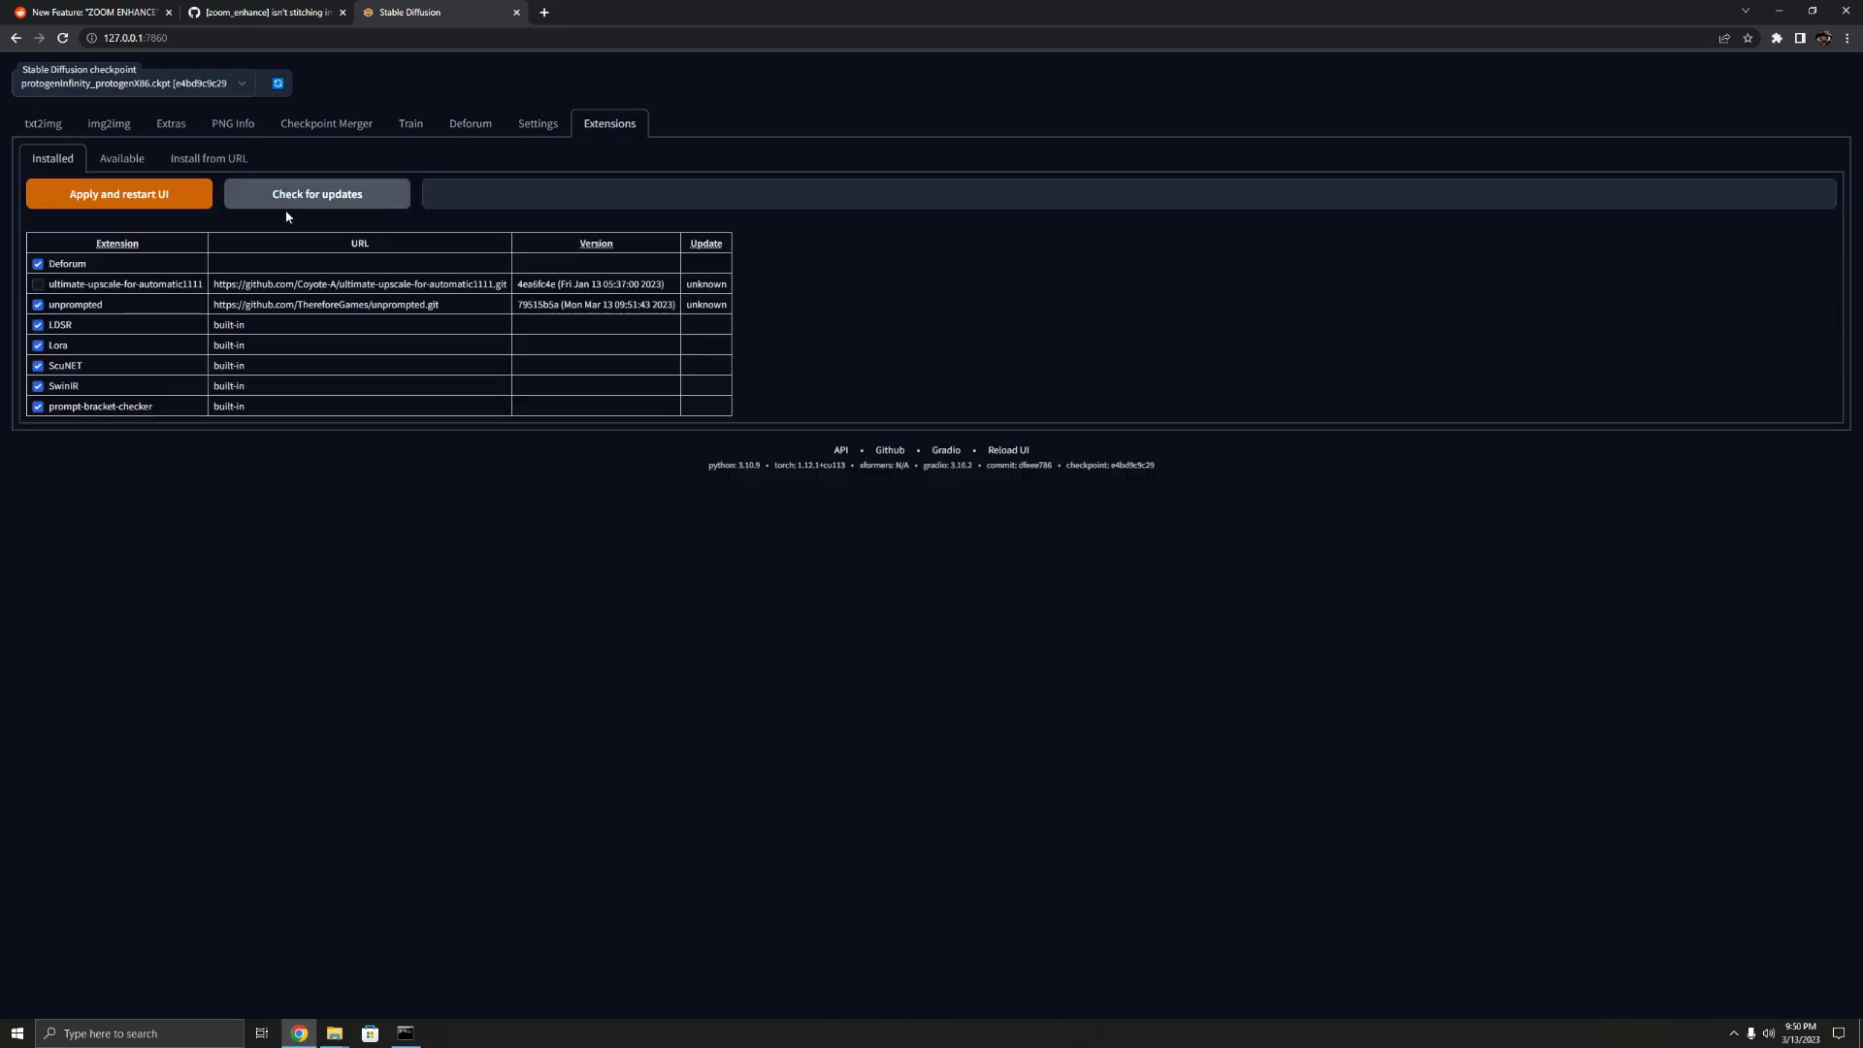
pyautogui.click(139, 197)
pyautogui.click(405, 1032)
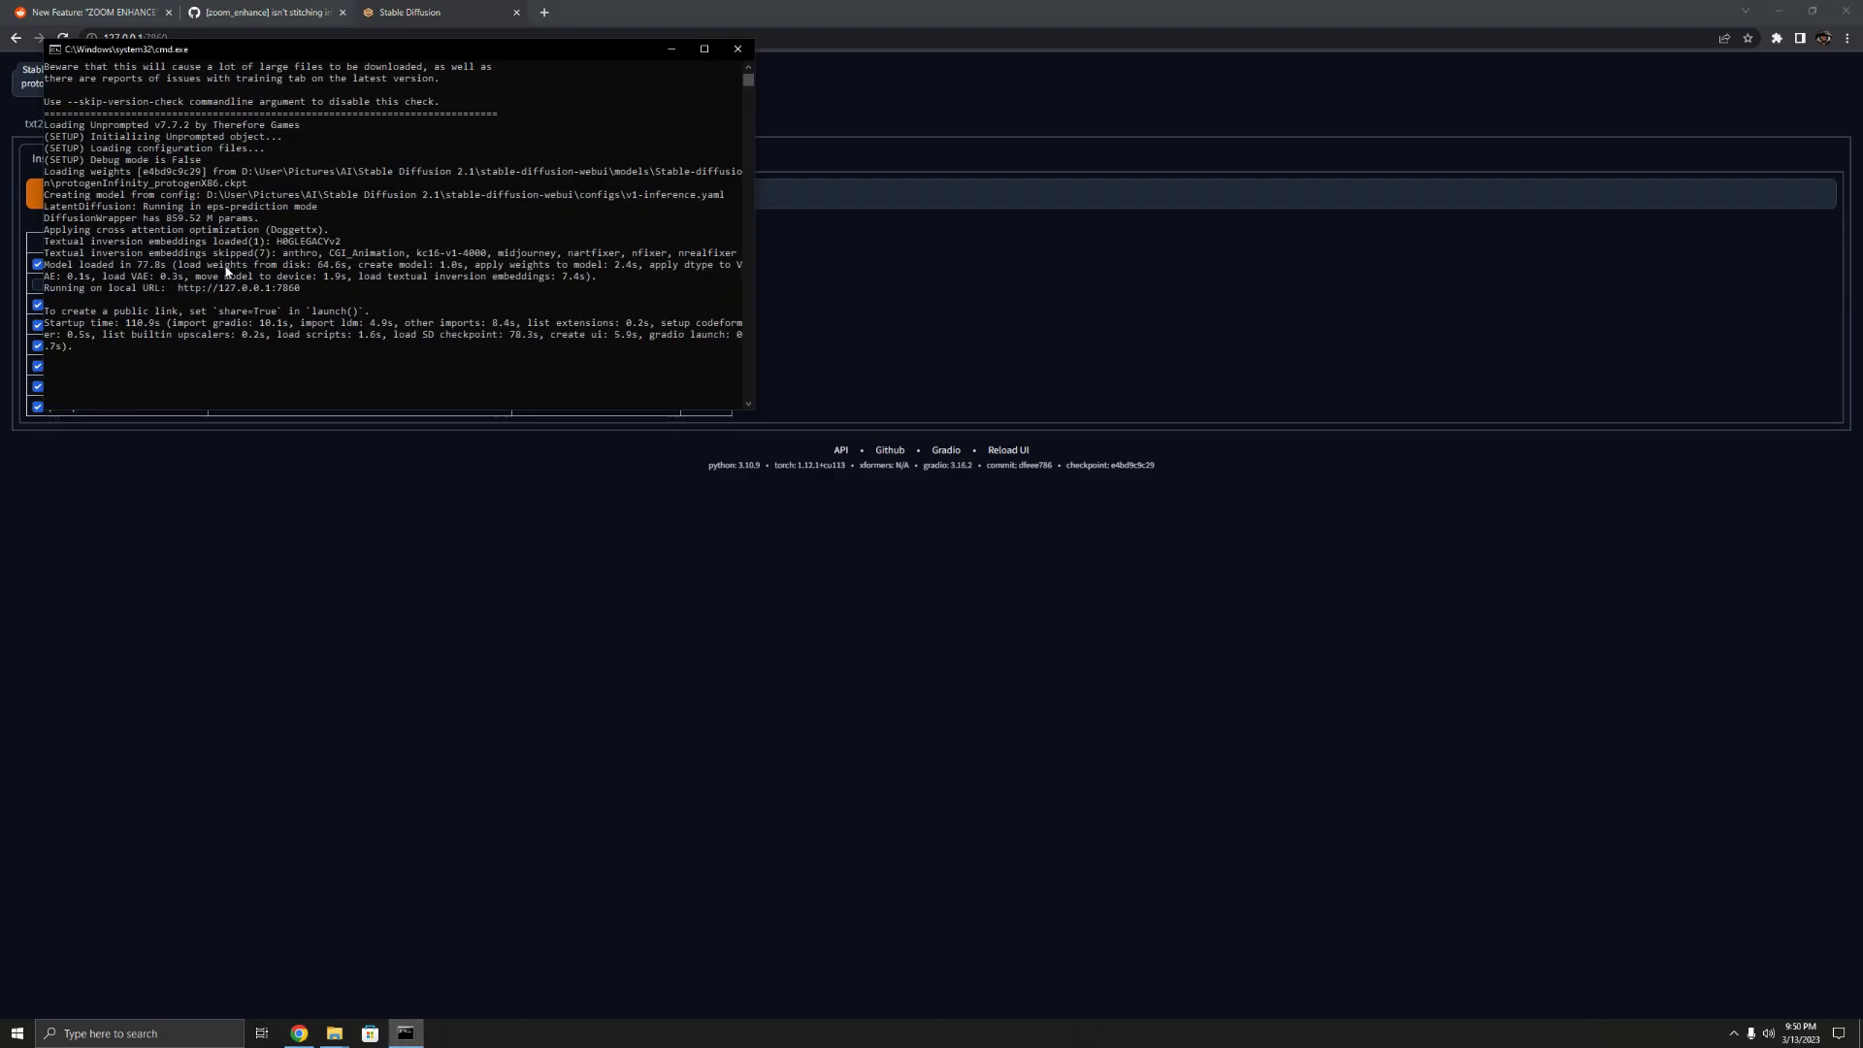
pyautogui.click(415, 581)
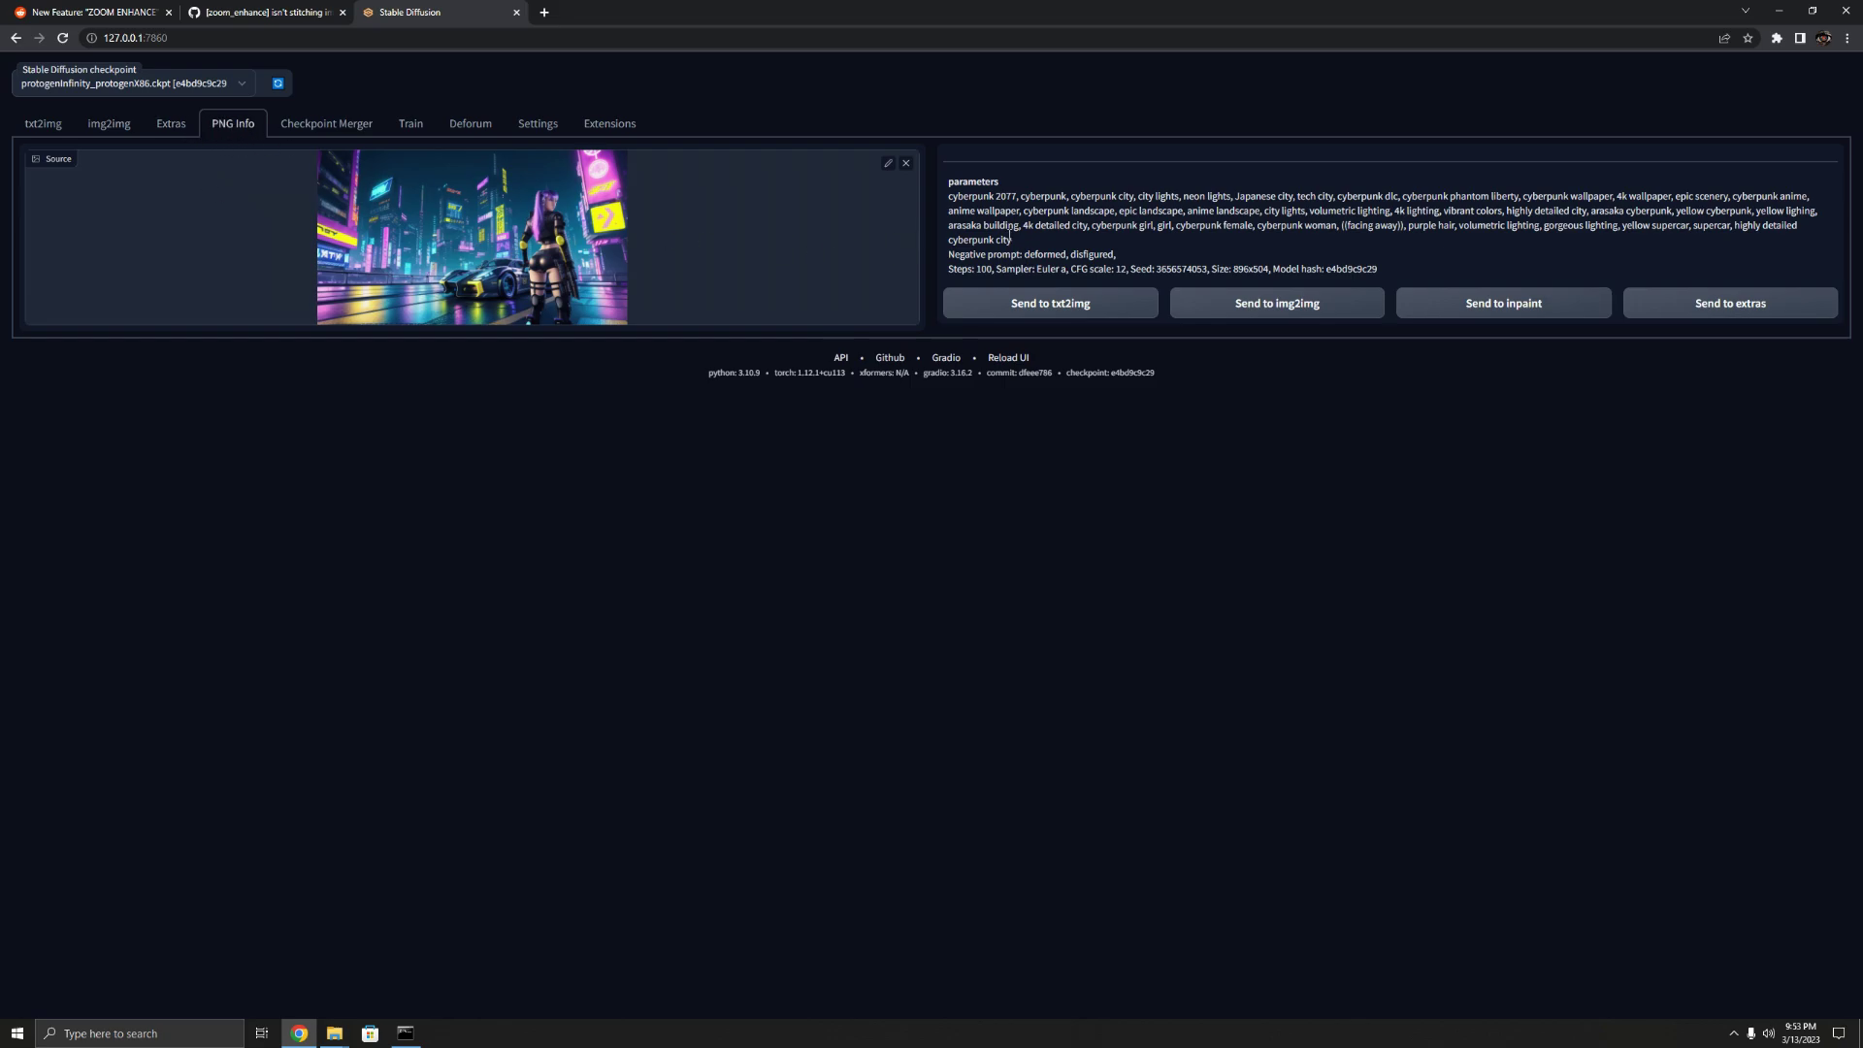
# - Copy the cyberpunk prompt and 'deformed, disfigured,' negative prompt from PNG Info into txt2img
pyautogui.moveTo(1010, 238); pyautogui.dragTo(948, 203)
pyautogui.hotkey('ctrl', 'c')
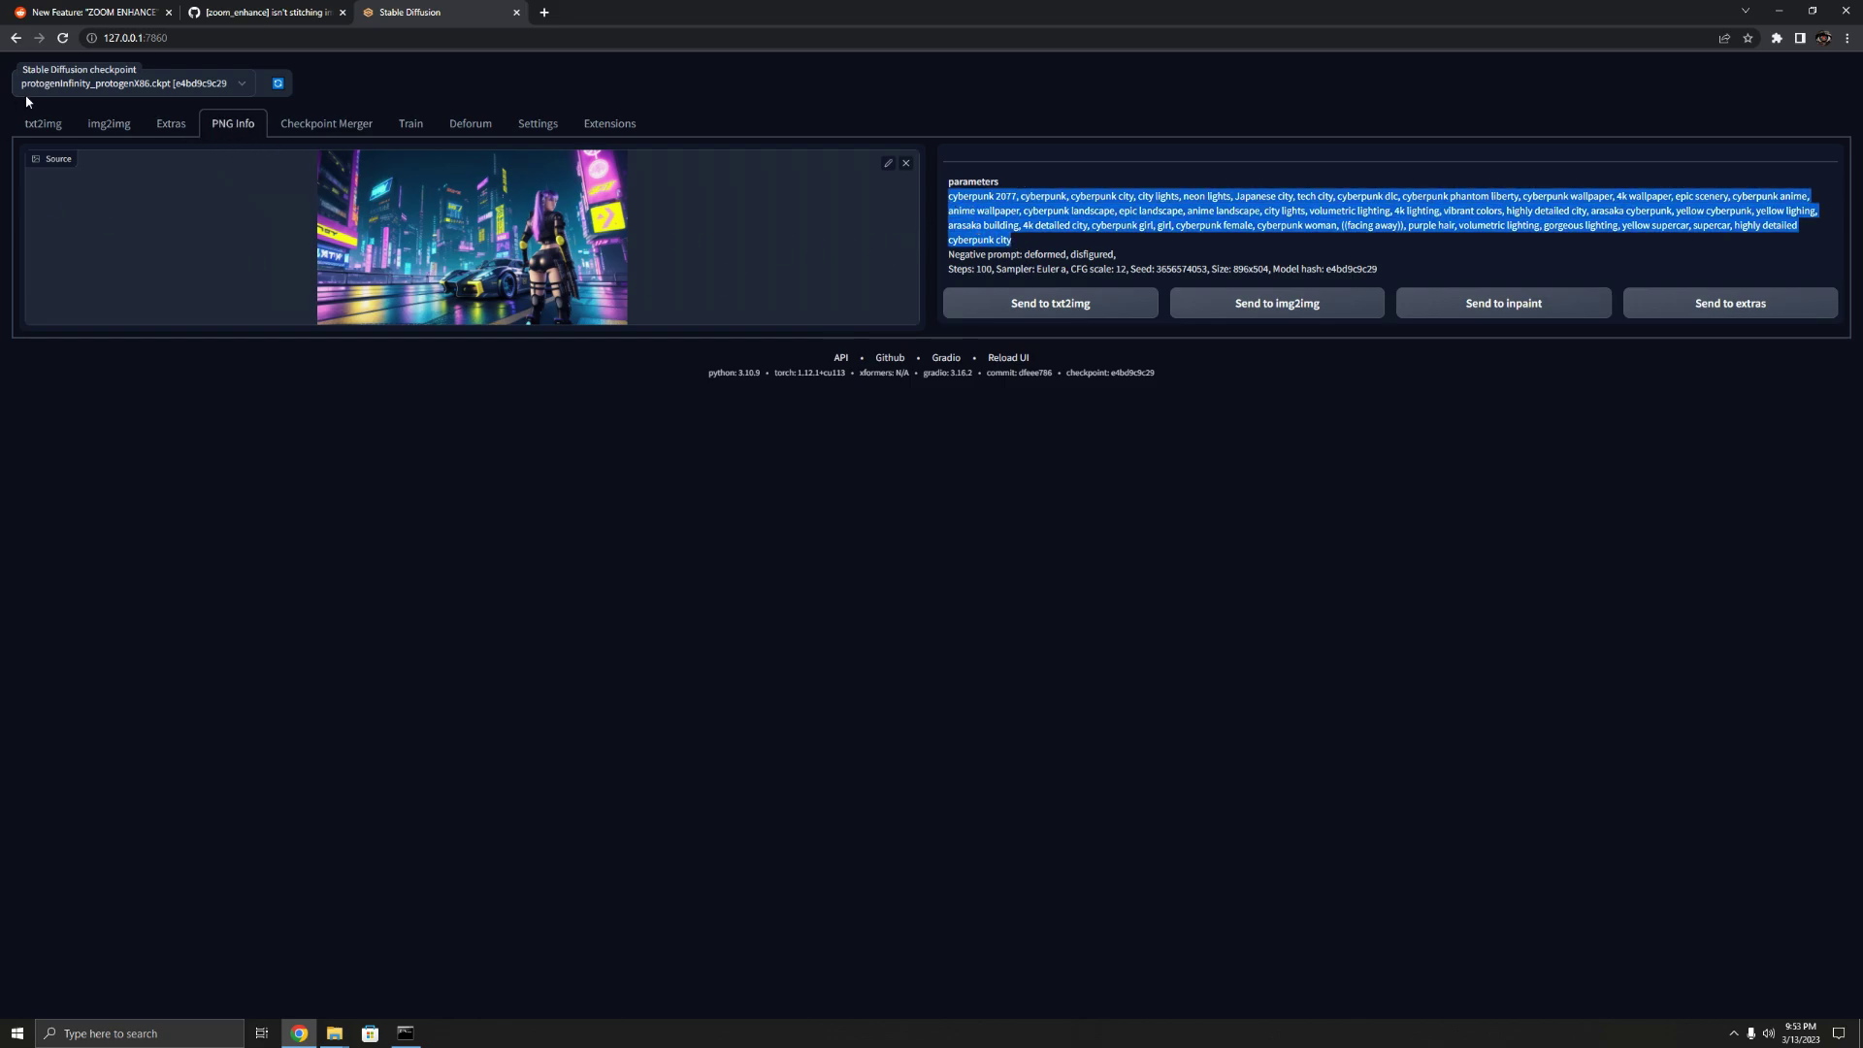
pyautogui.click(42, 124)
pyautogui.click(265, 196)
pyautogui.hotkey('ctrl', 'v')
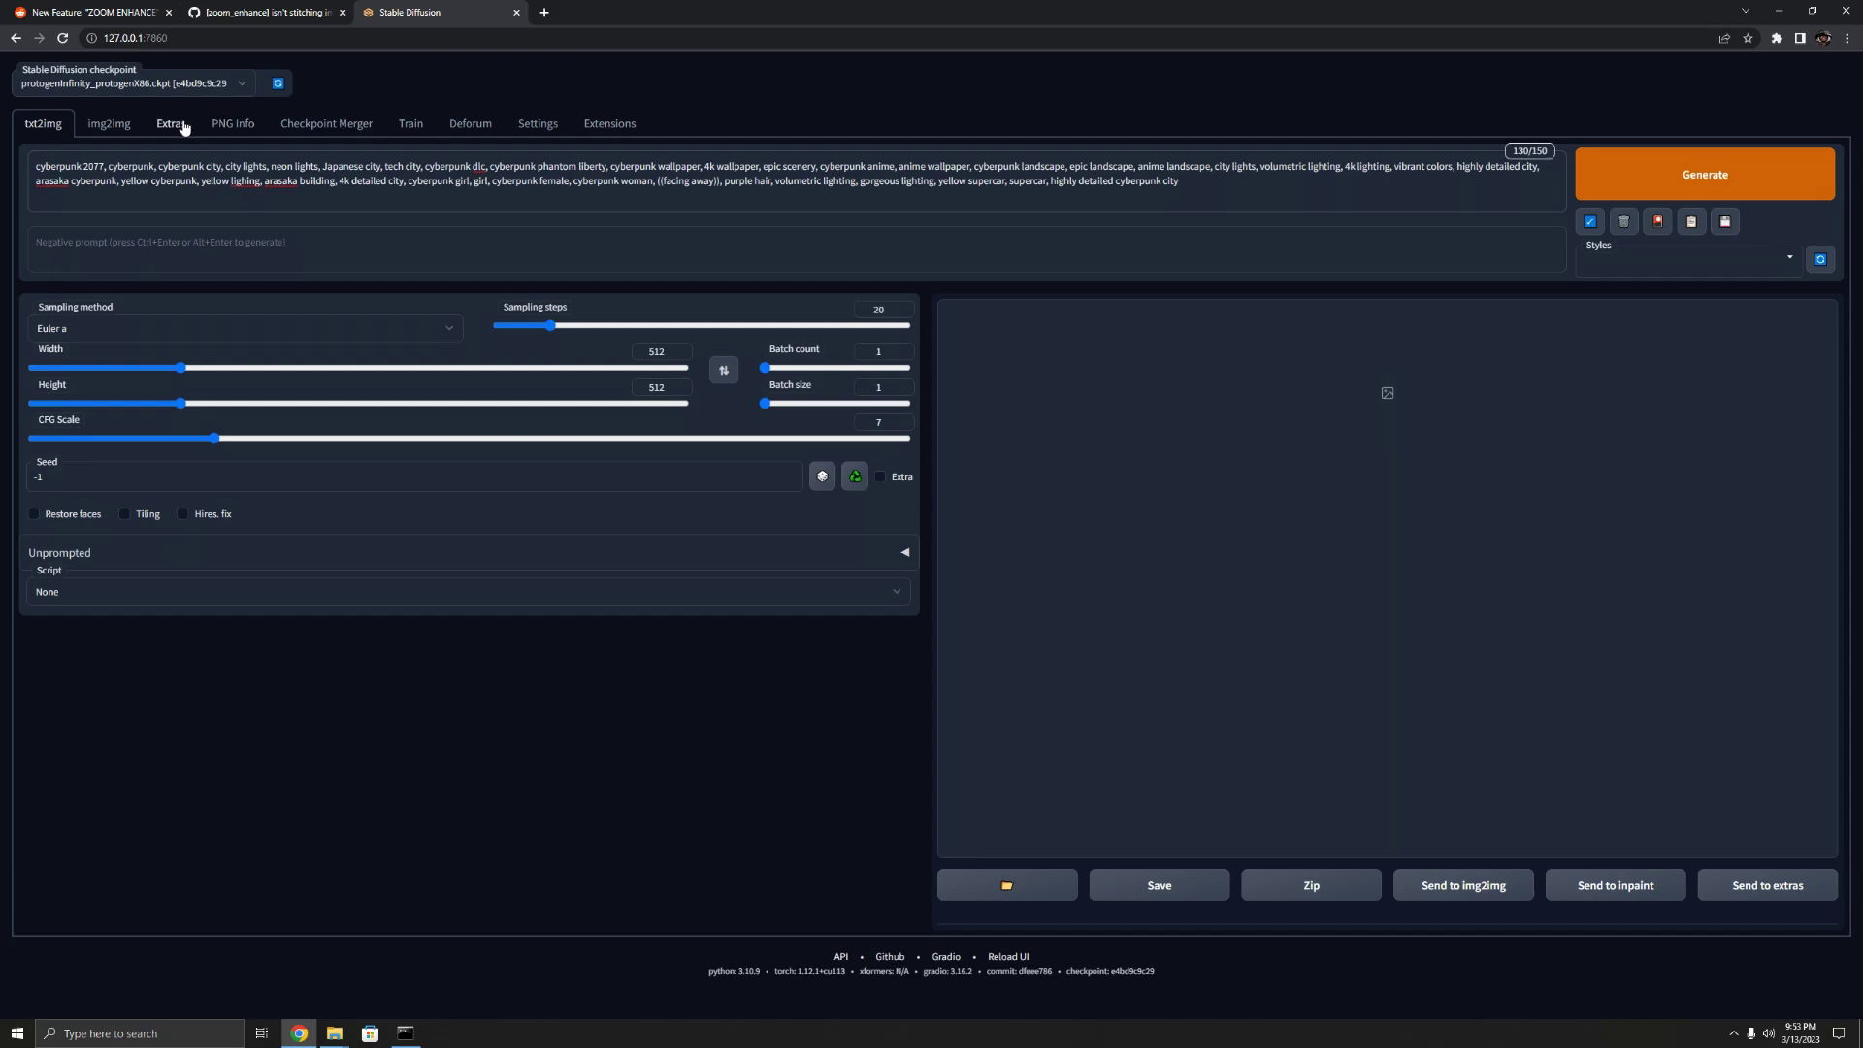
pyautogui.click(233, 123)
pyautogui.moveTo(1120, 255); pyautogui.dragTo(1023, 255)
pyautogui.hotkey('ctrl', 'c')
pyautogui.click(43, 123)
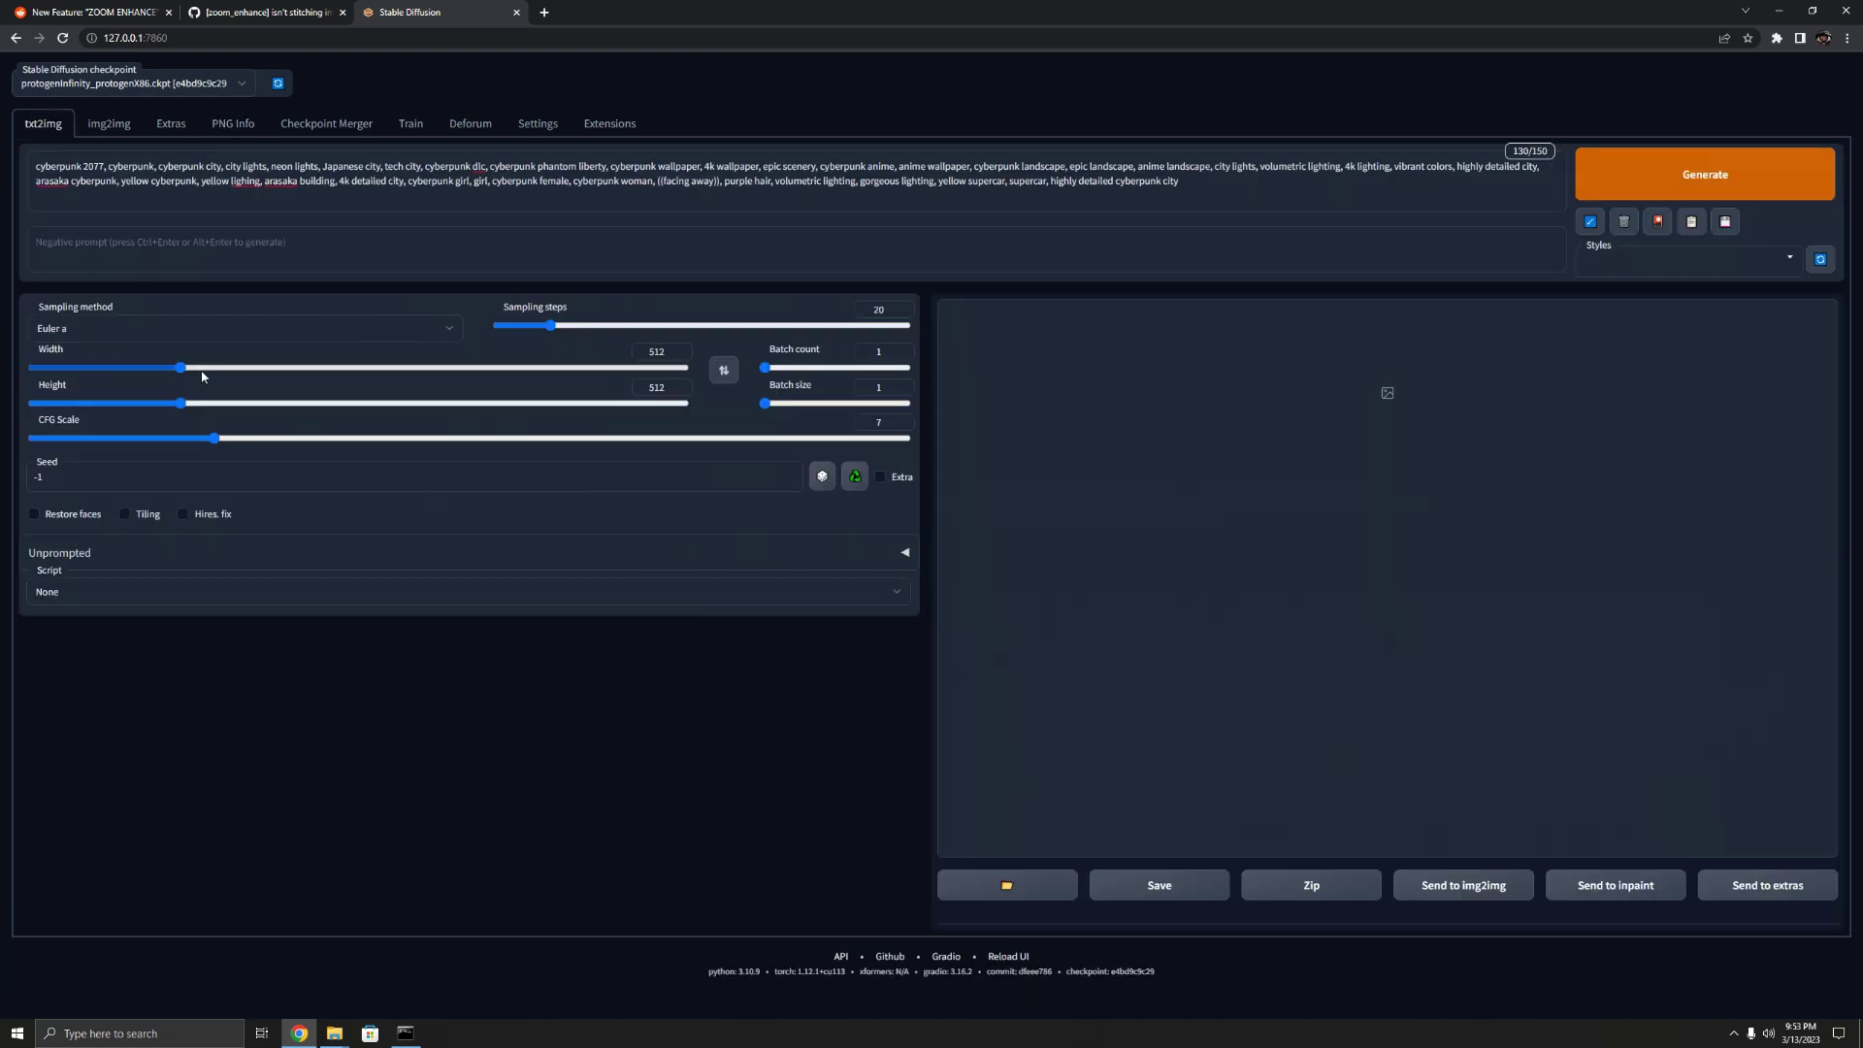
pyautogui.click(194, 247)
pyautogui.hotkey('ctrl', 'v')
# - Set CFG Scale 12, 100 sampling steps and an 896×504 image size
pyautogui.doubleClick(879, 423)
pyautogui.write('12')
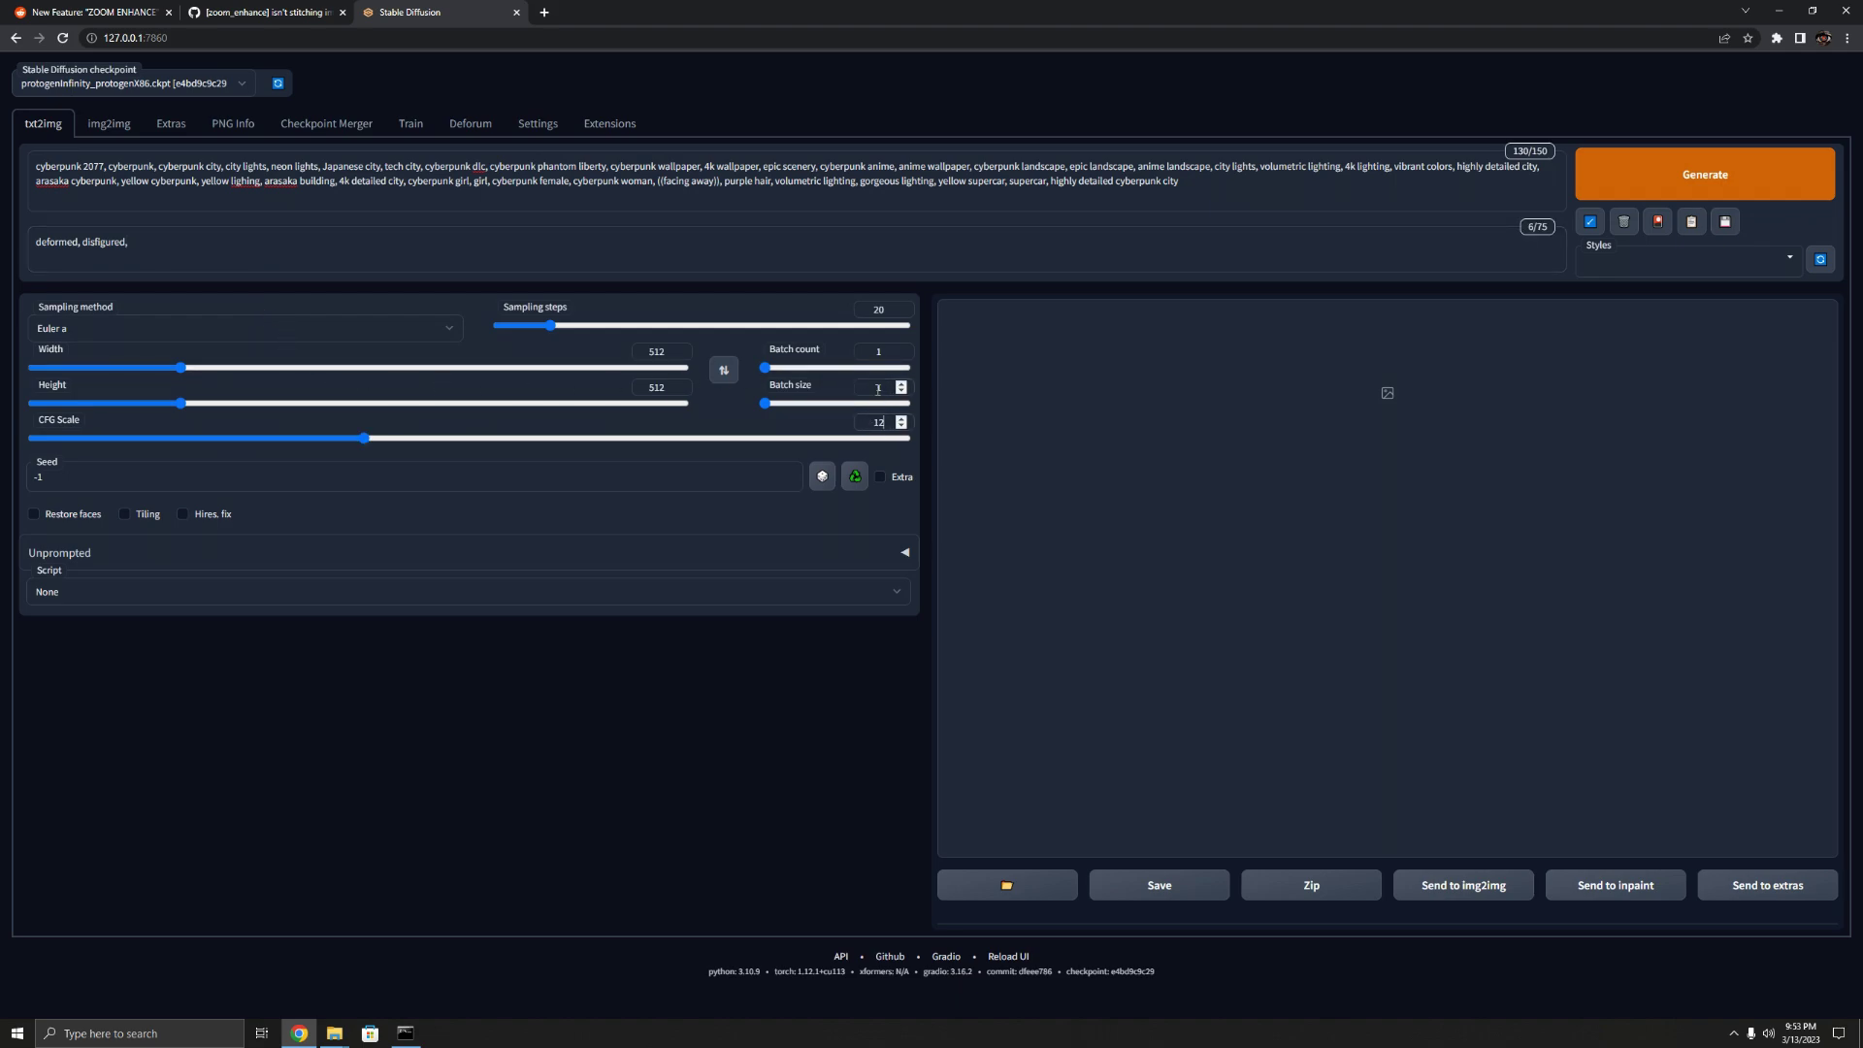
pyautogui.doubleClick(878, 310)
pyautogui.write('100')
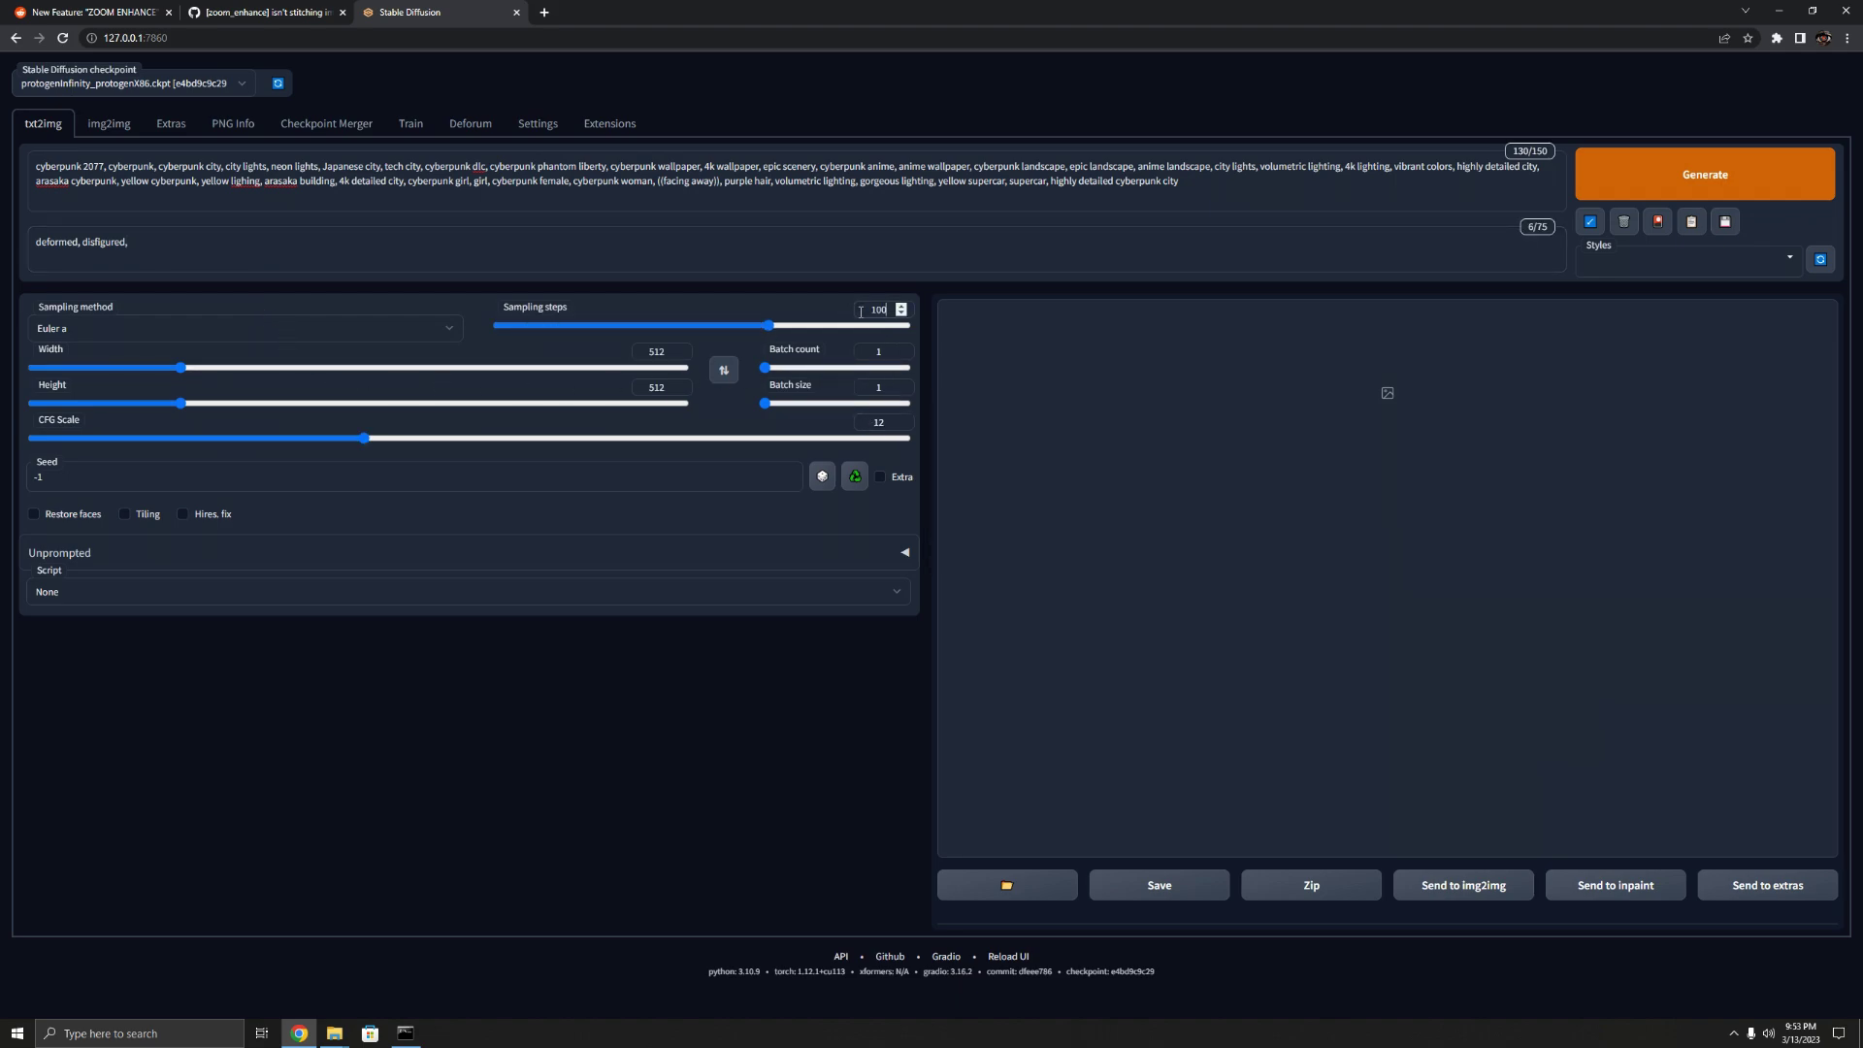
pyautogui.doubleClick(656, 351)
pyautogui.write('8')
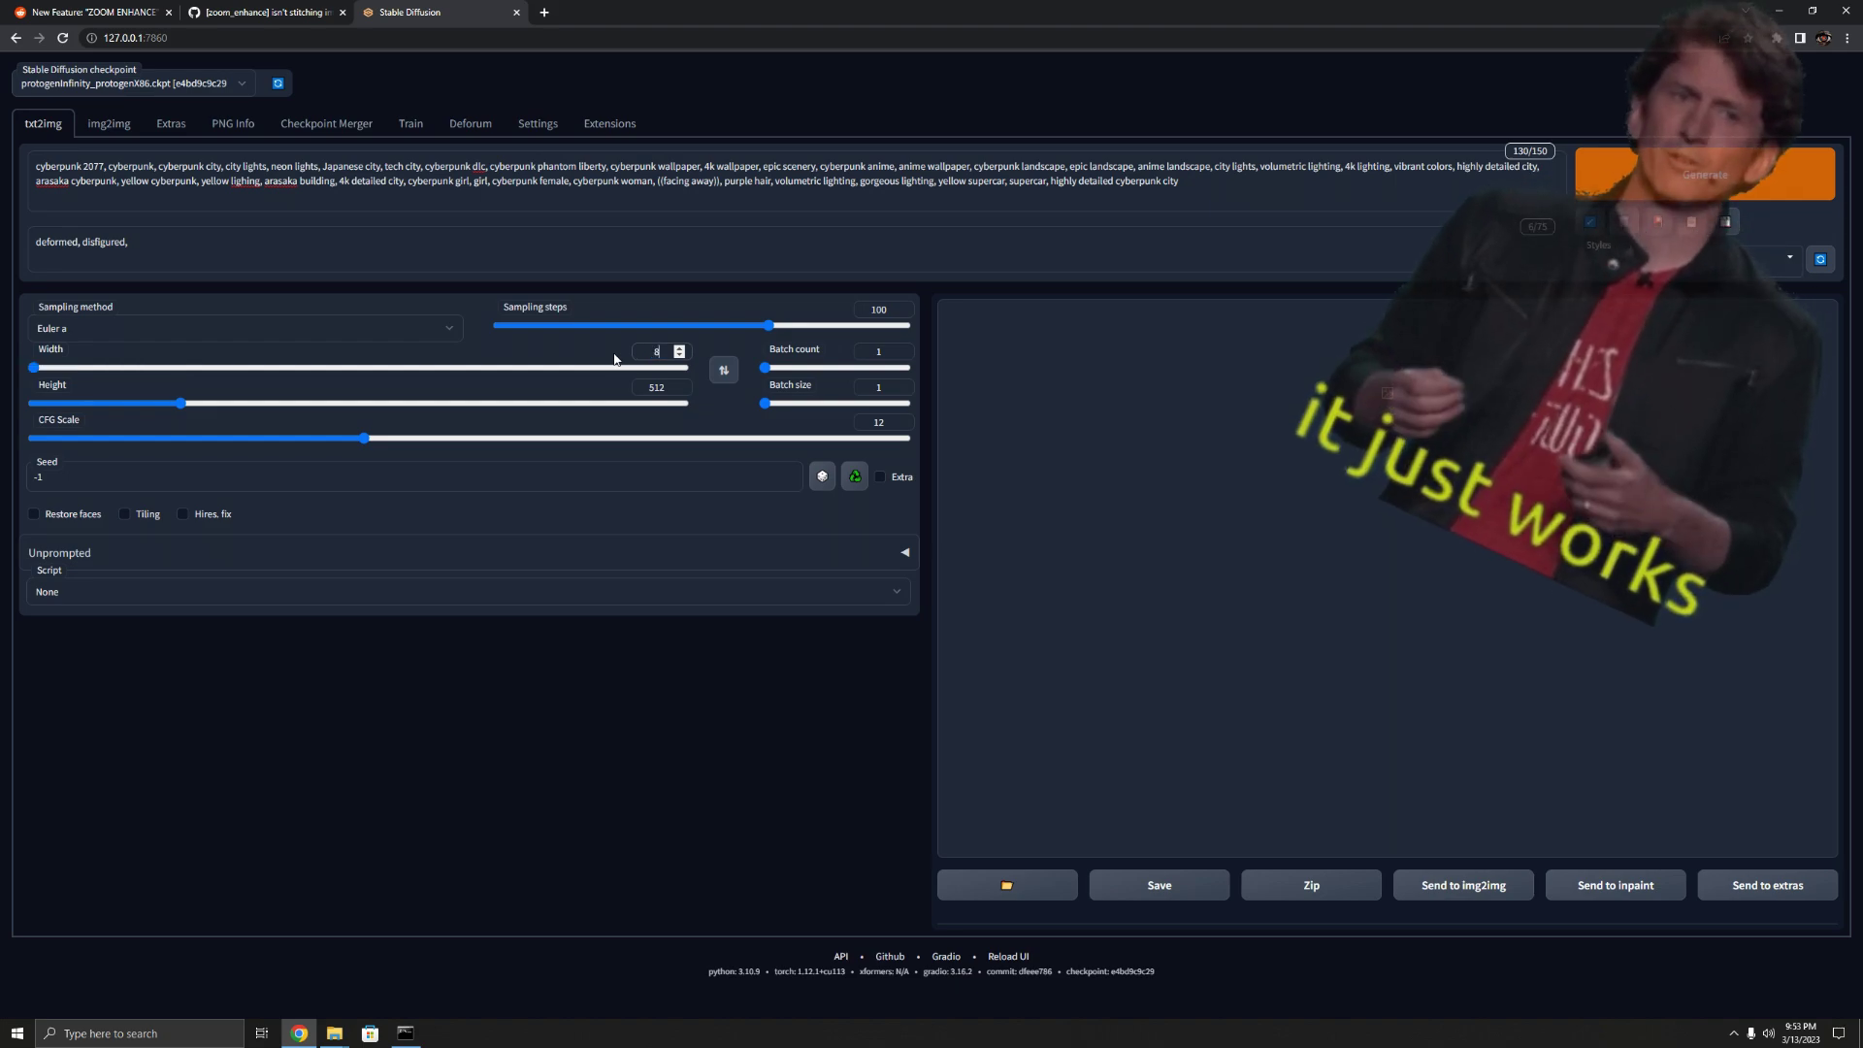
pyautogui.write('96')
pyautogui.doubleClick(642, 388)
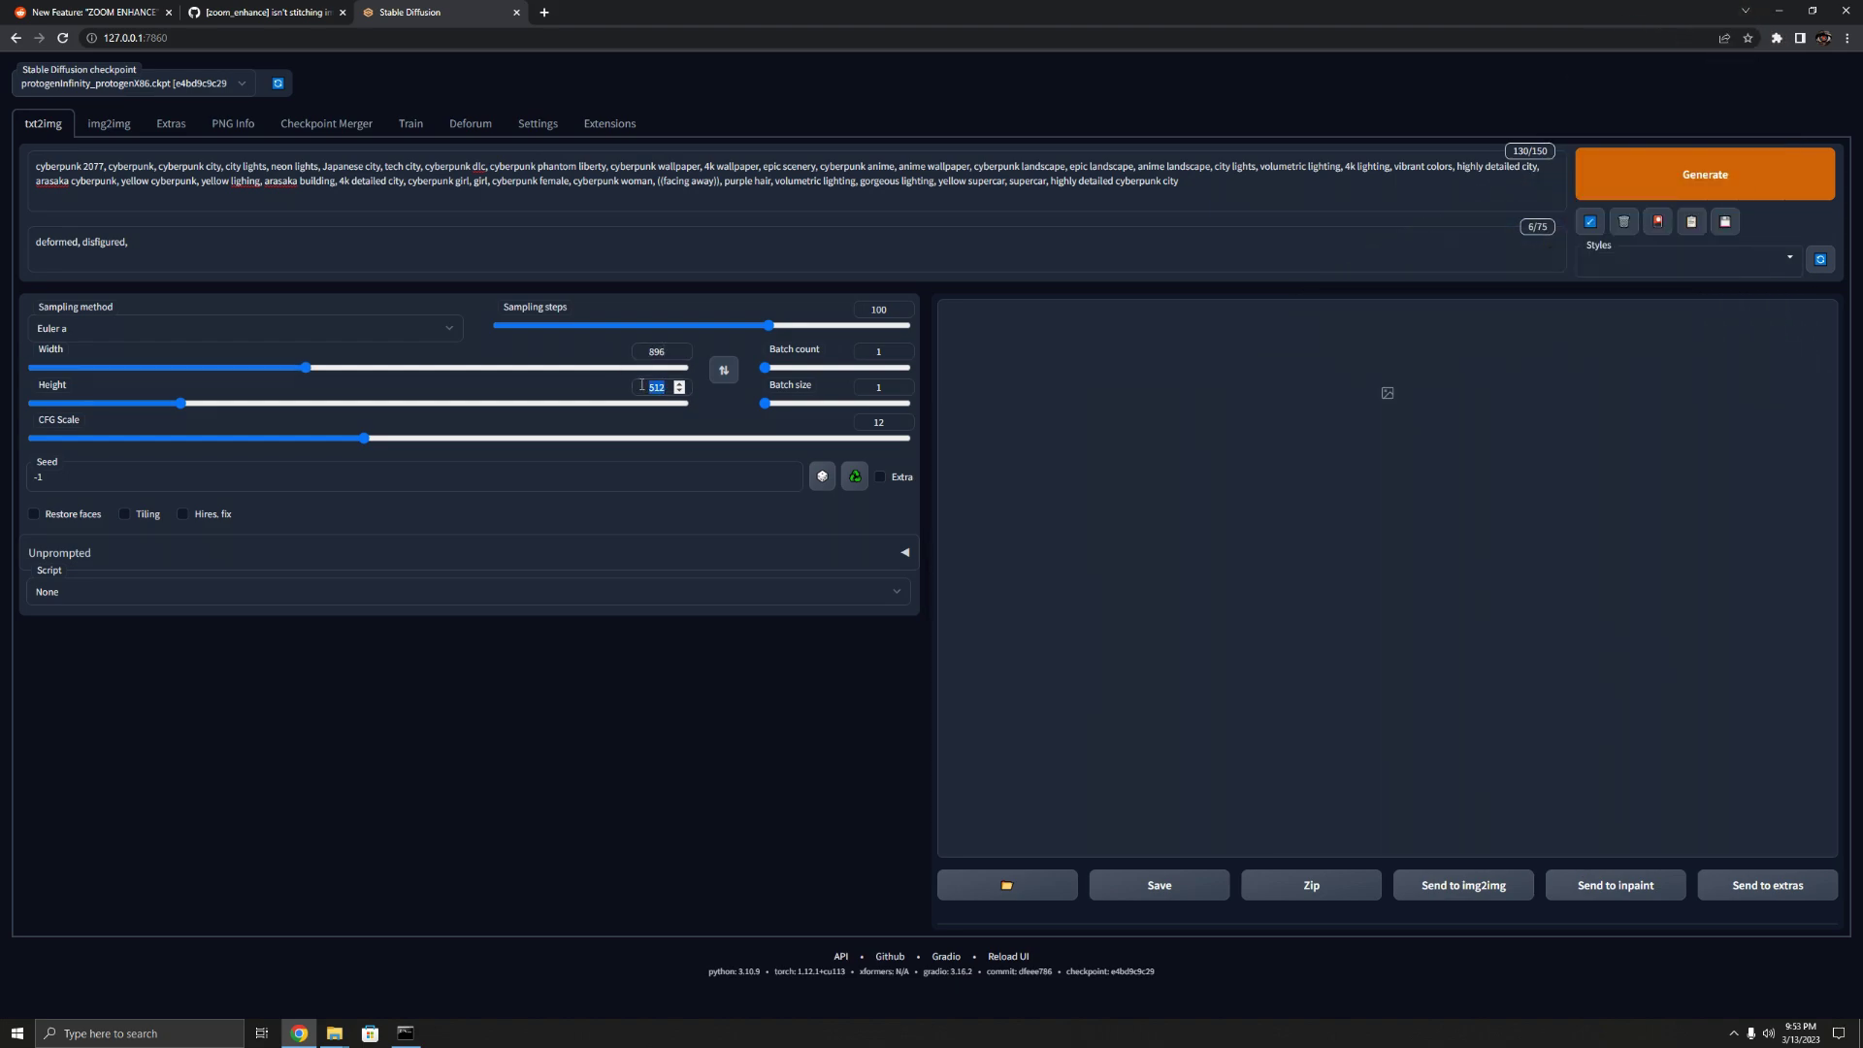
pyautogui.write('504')
# - Enable the Unprompted extension and collapse its Promo and settings panels
pyautogui.click(913, 559)
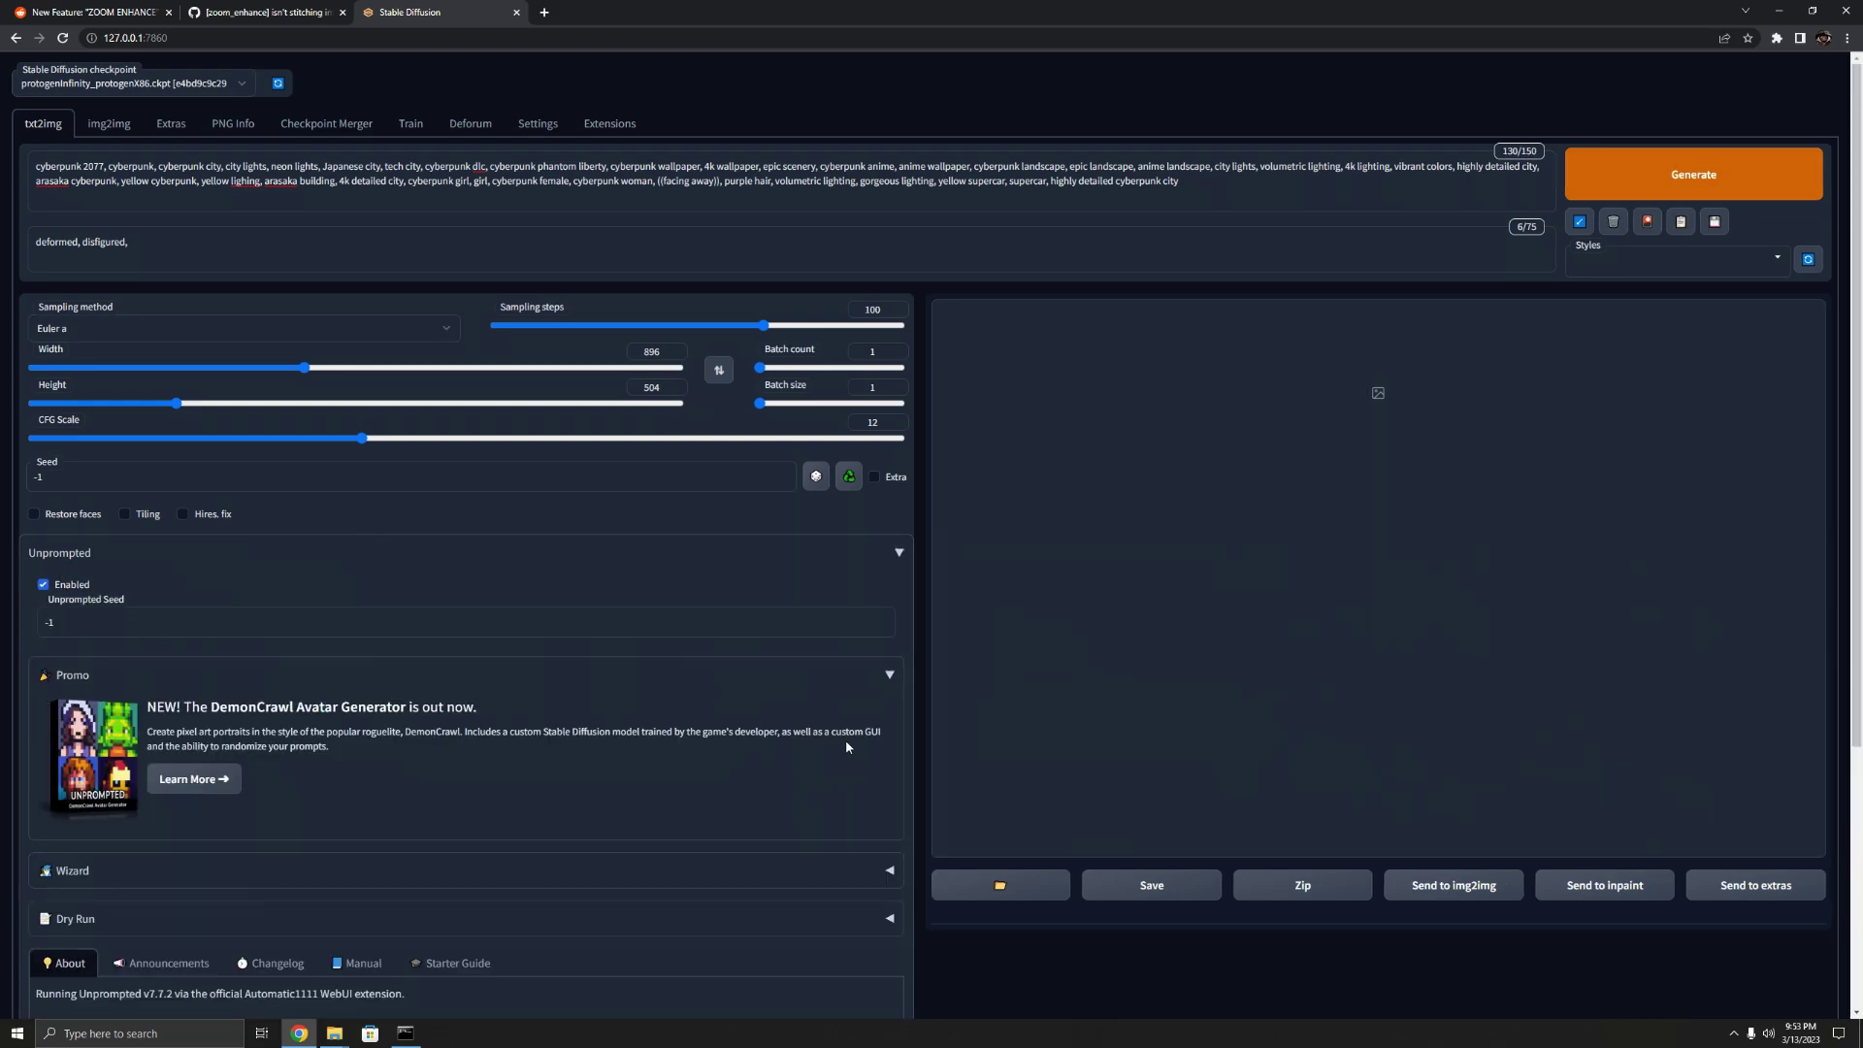
pyautogui.click(889, 674)
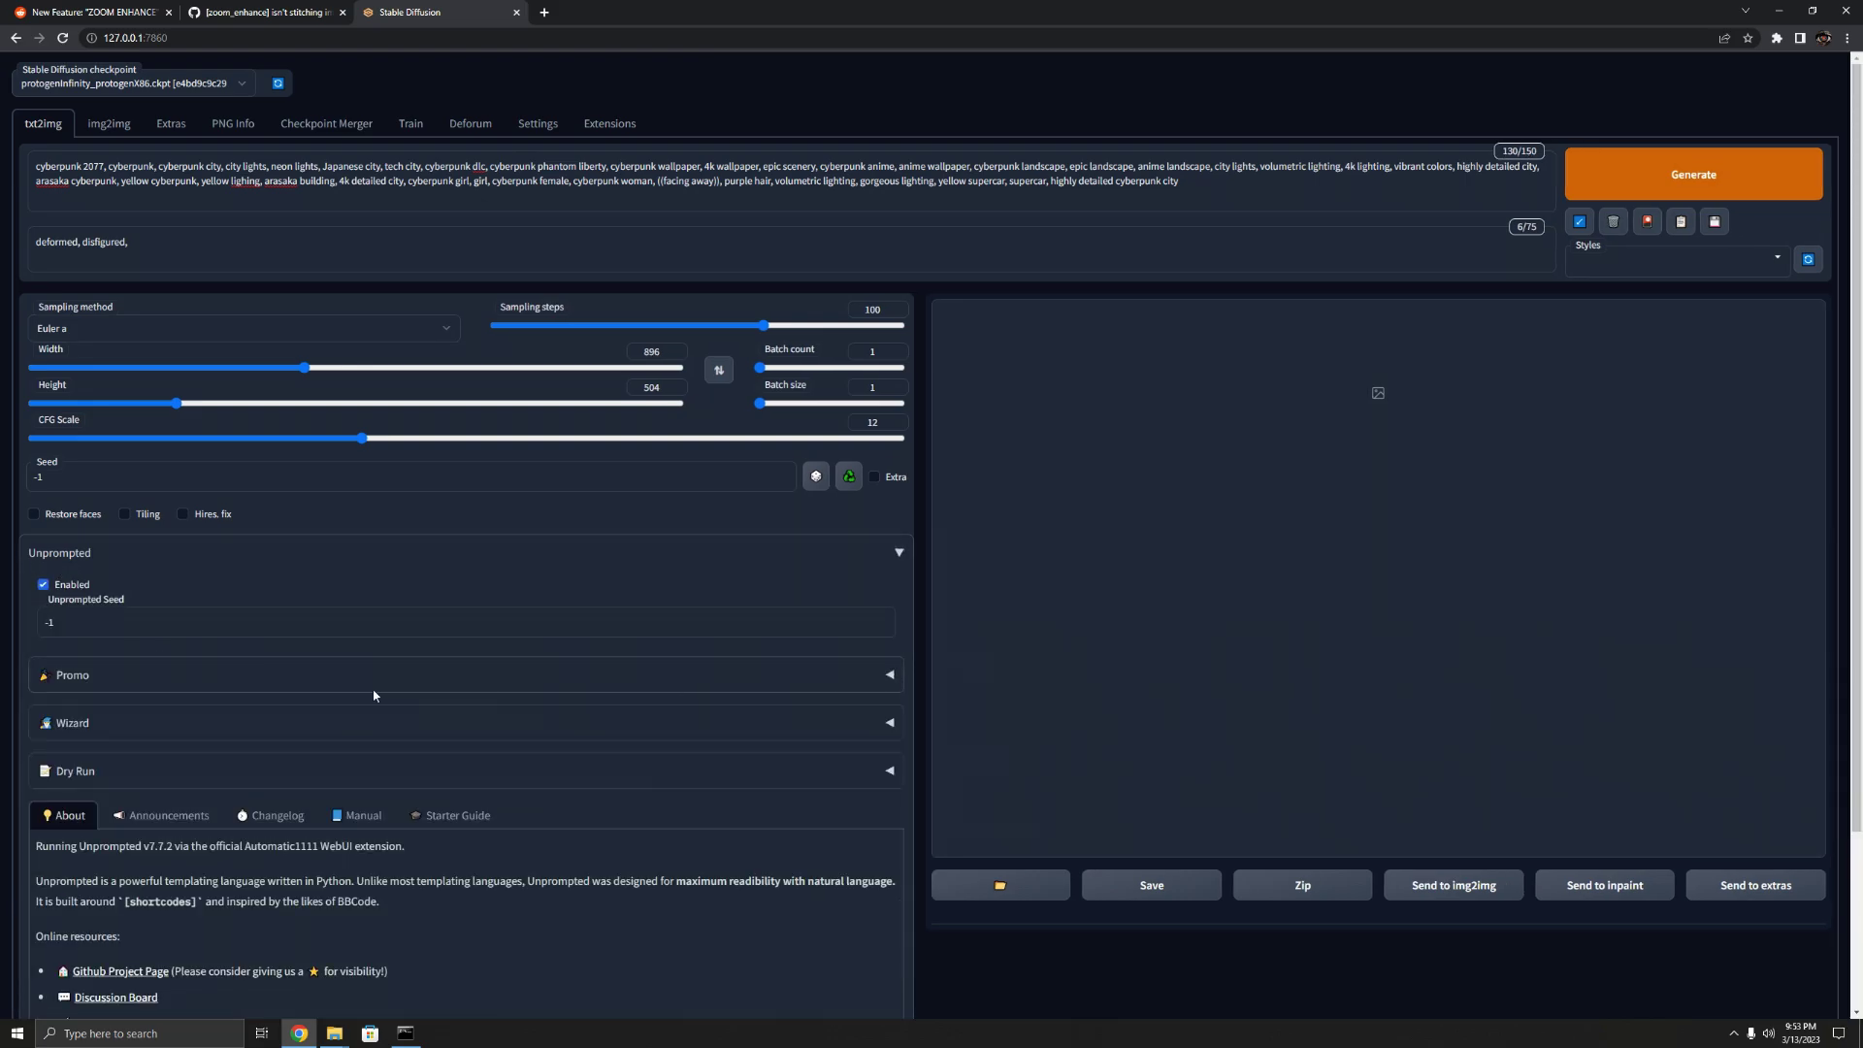
pyautogui.scroll(-1, 485, 602)
pyautogui.scroll(1, 679, 572)
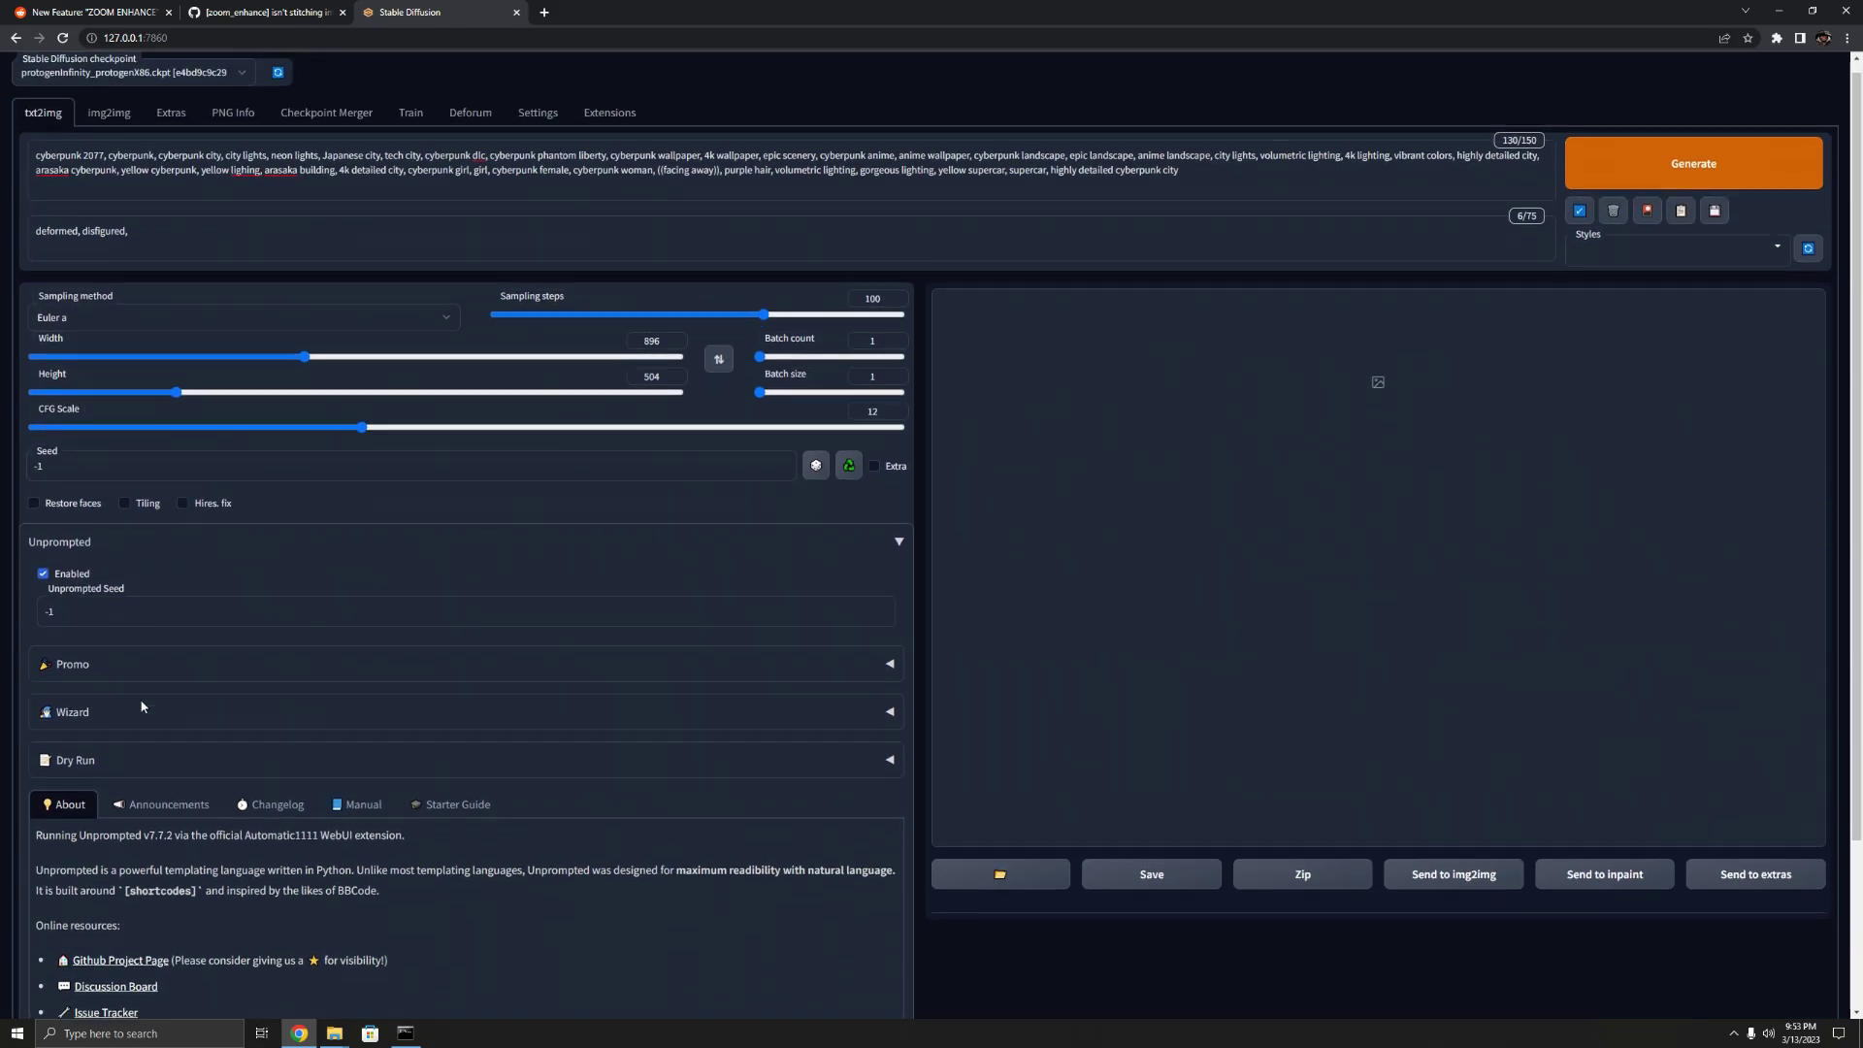
pyautogui.click(899, 555)
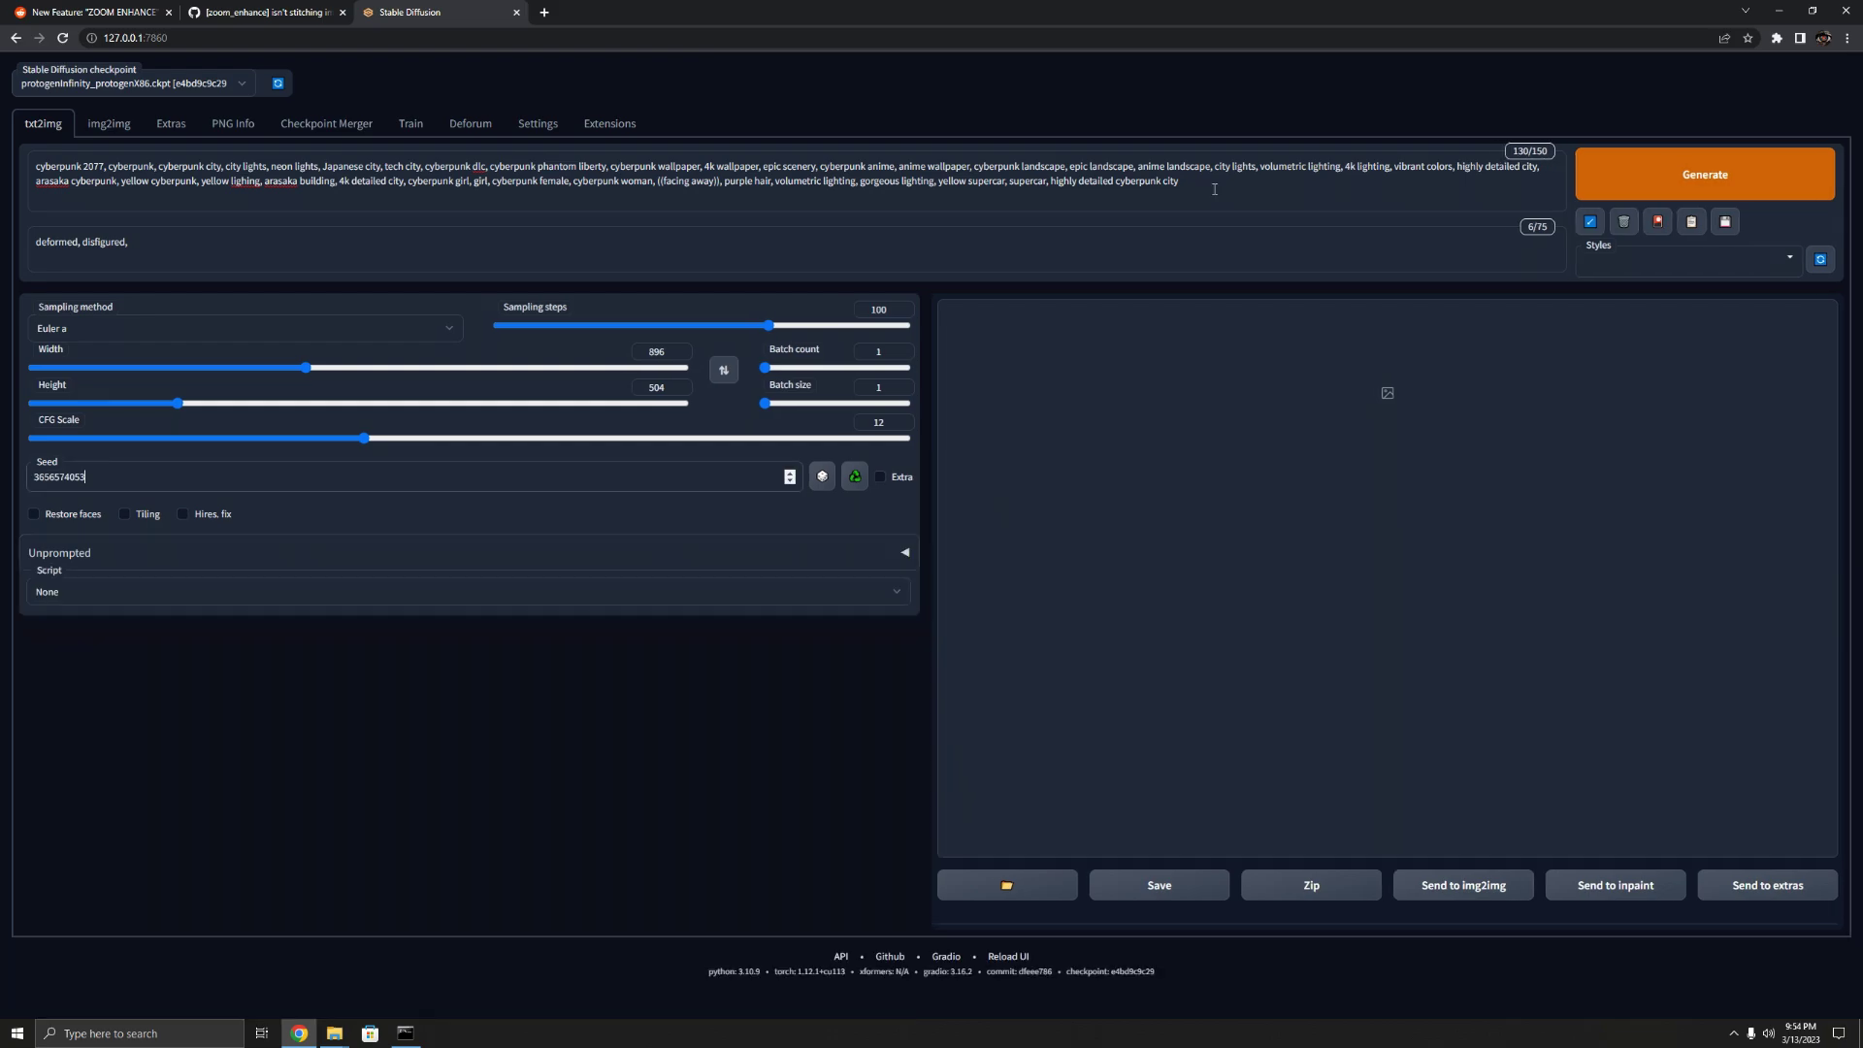
pyautogui.click(1214, 189)
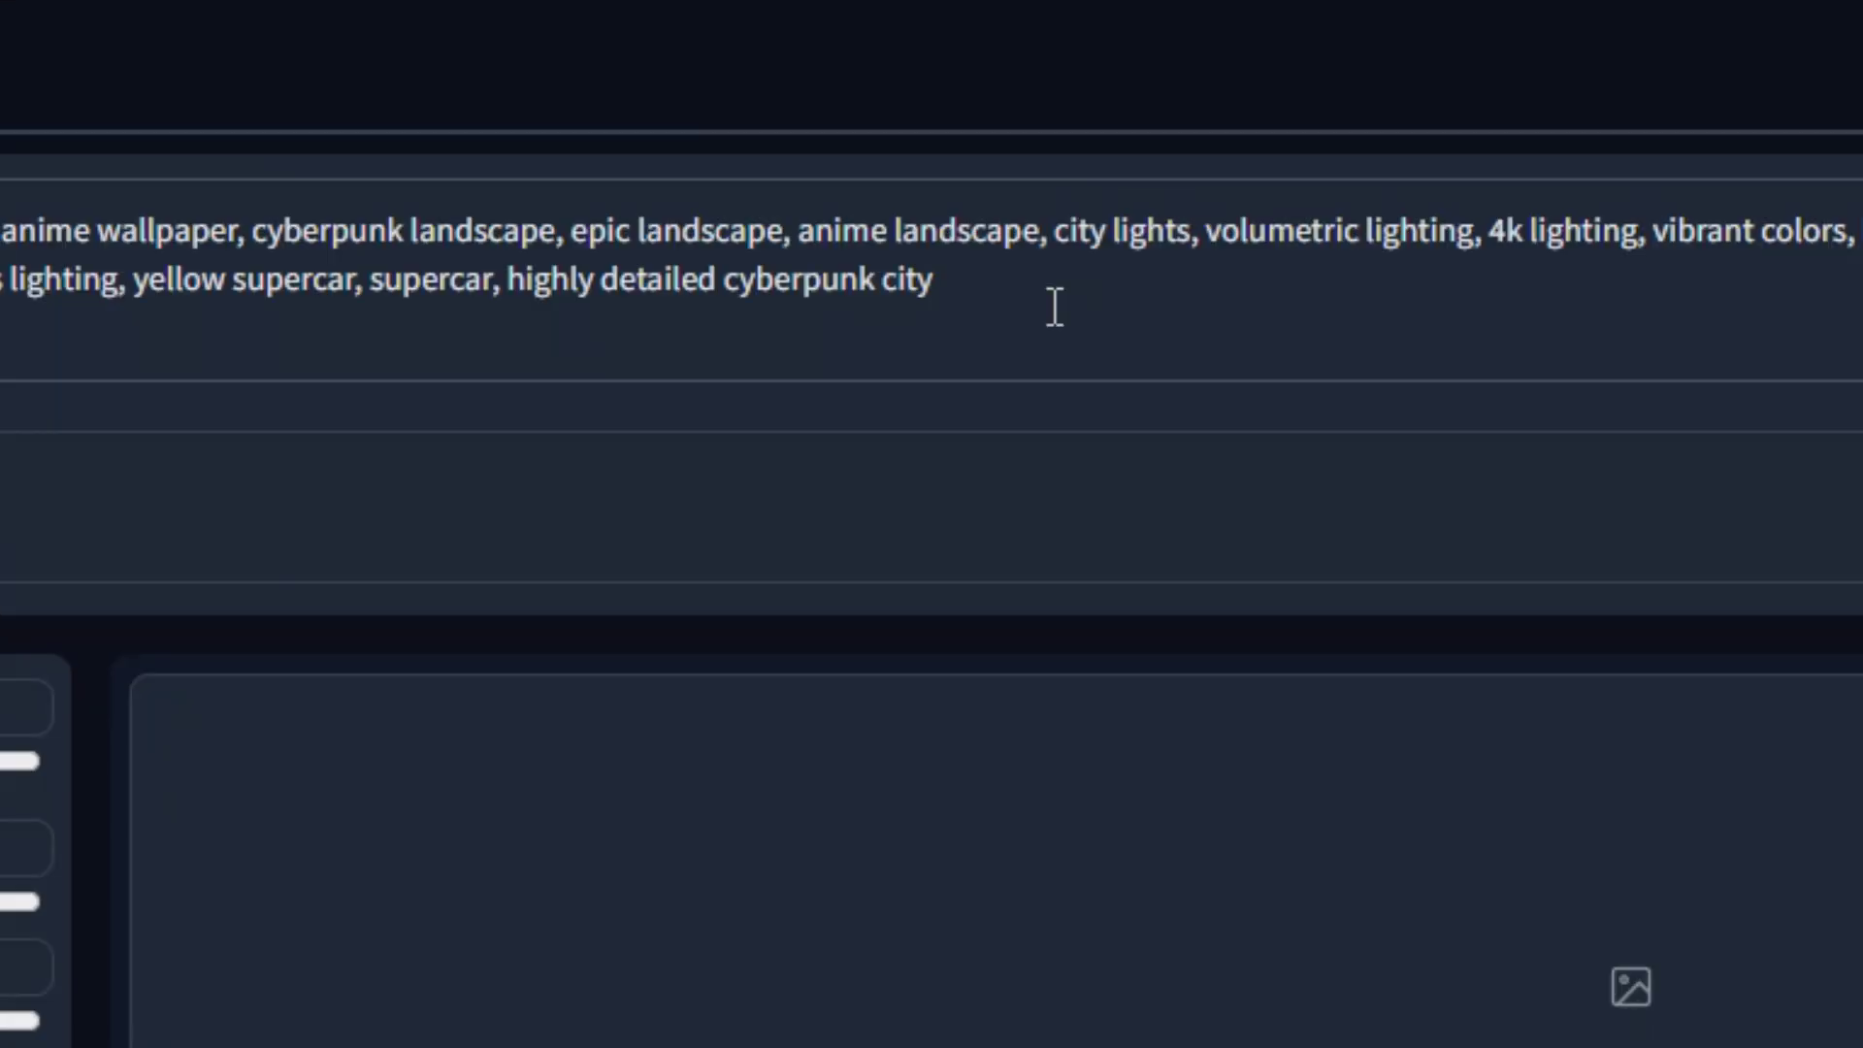
# - Append [after]{zoom_enhance use_workaround}[/after] to the end of the prompt
pyautogui.write('[after]{zoom_enhance}[/after]')
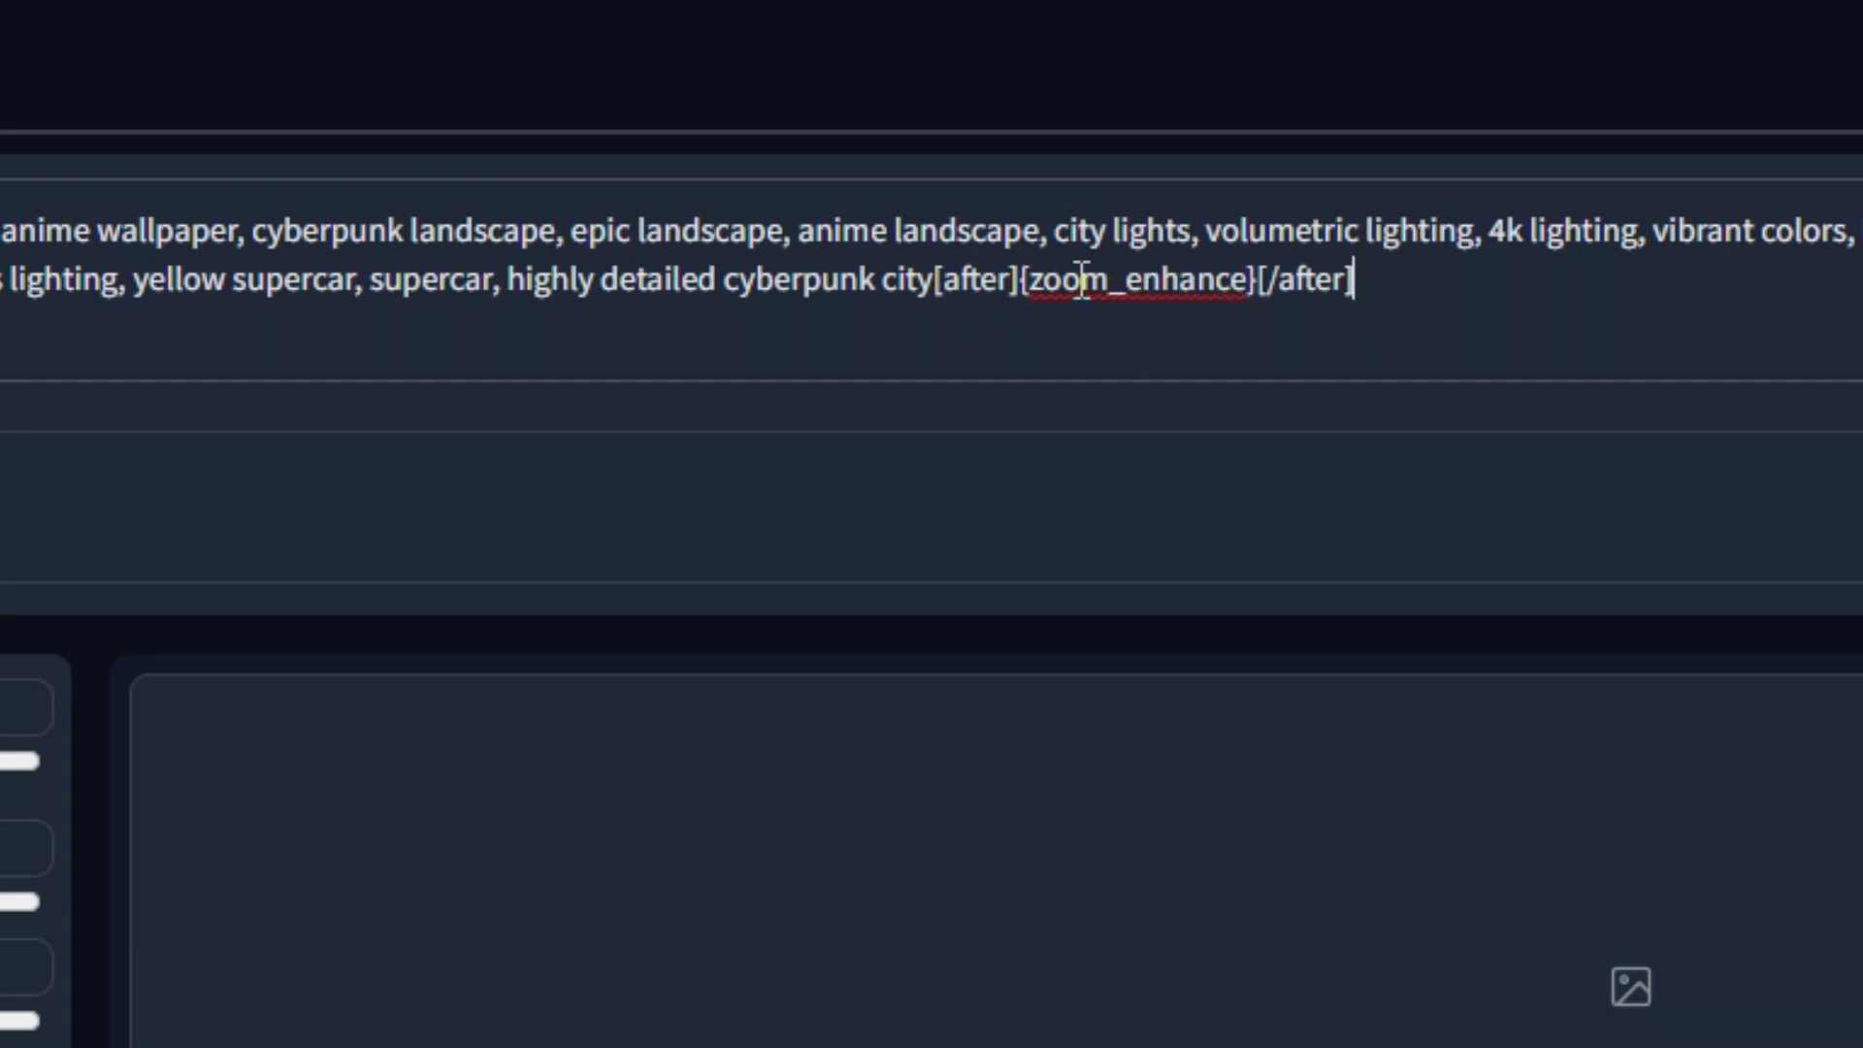
pyautogui.moveTo(1009, 278); pyautogui.dragTo(1247, 272)
pyautogui.click(1247, 277)
pyautogui.moveTo(1373, 291); pyautogui.dragTo(934, 292)
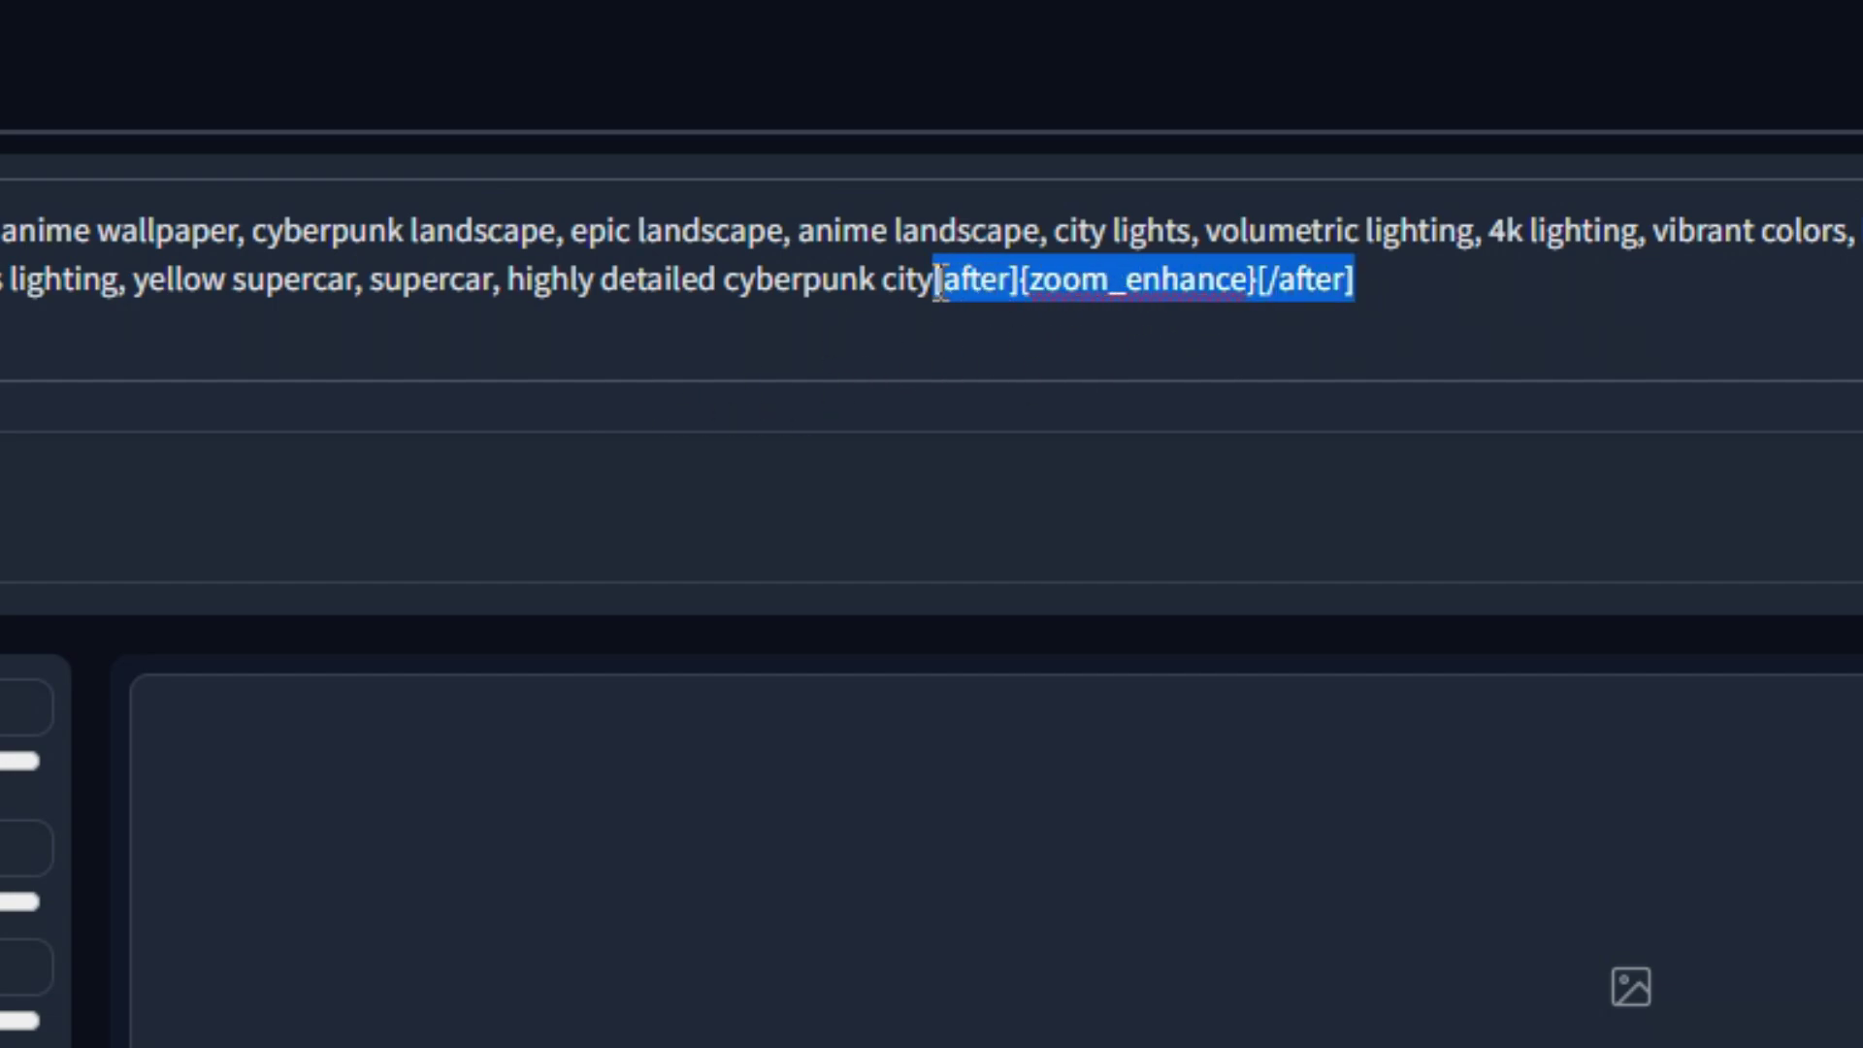
pyautogui.write('[after]{zoom_enhance use_workaround}[/after]')
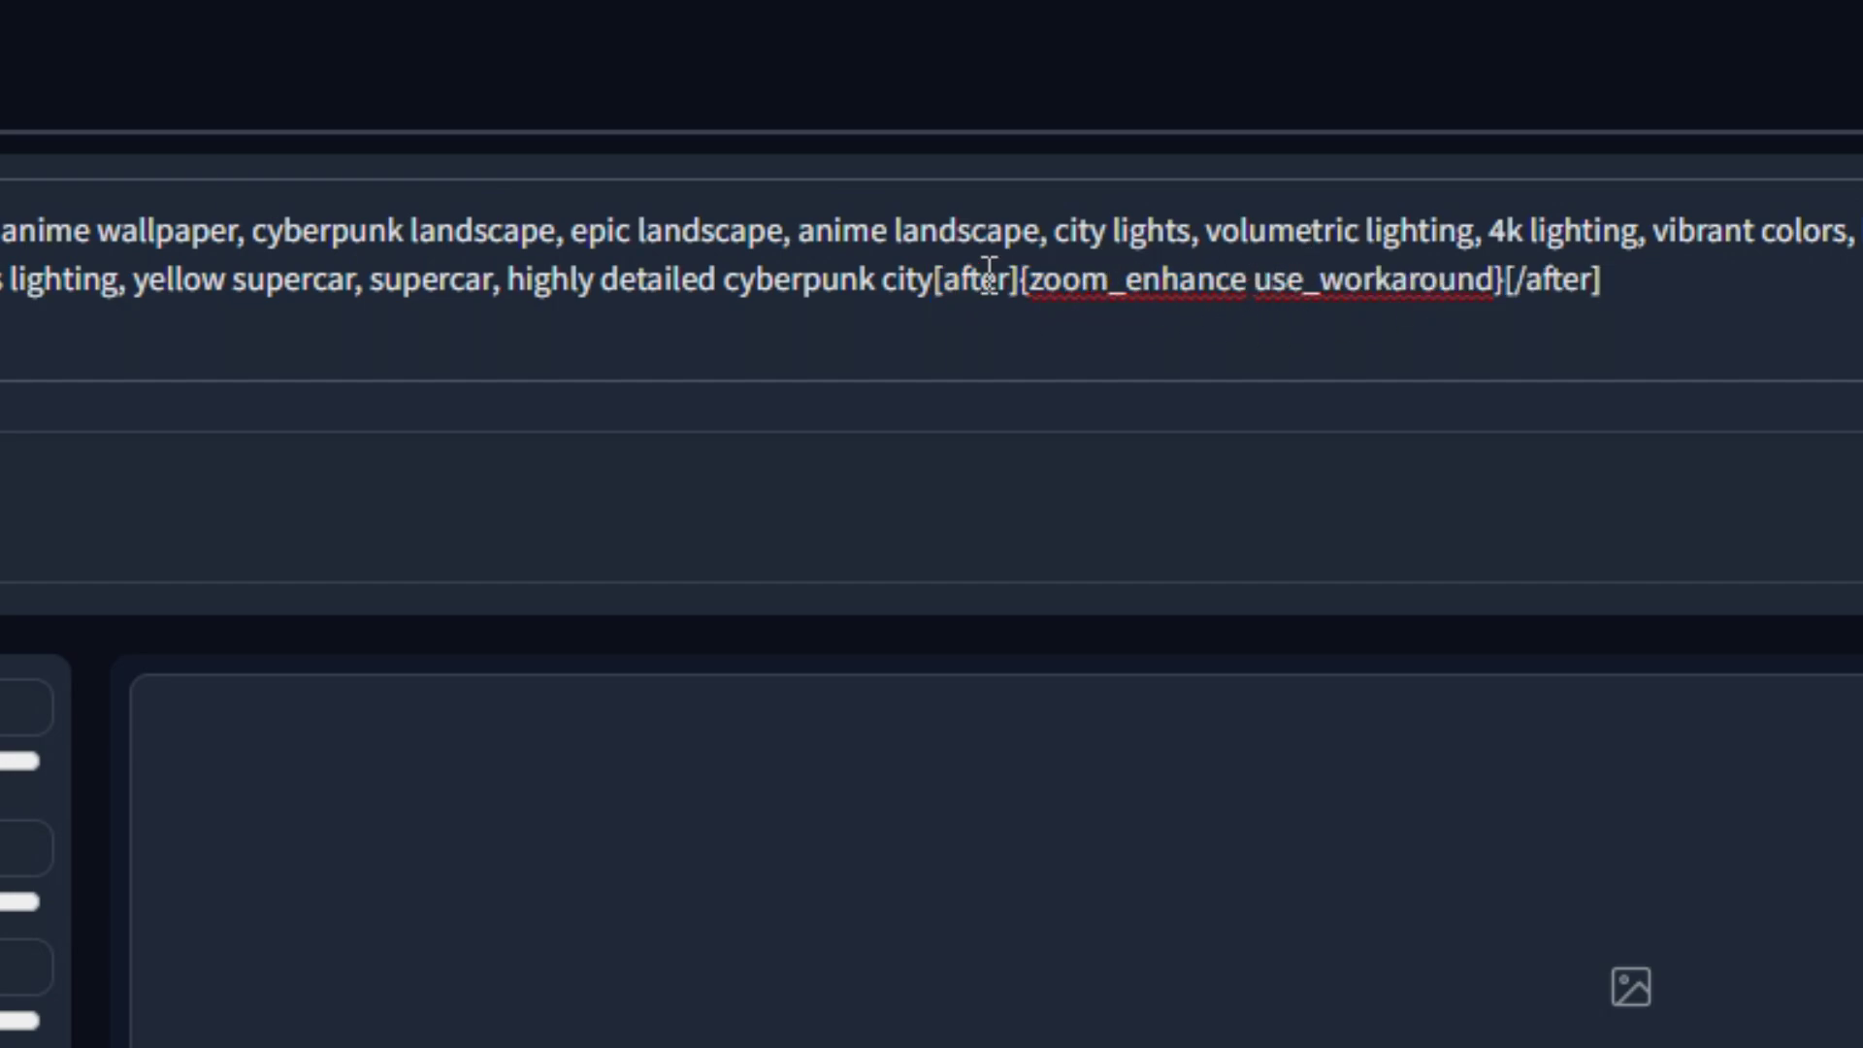
pyautogui.moveTo(1271, 282); pyautogui.dragTo(1473, 283)
pyautogui.click(1269, 281)
pyautogui.moveTo(1248, 282); pyautogui.dragTo(1458, 282)
pyautogui.click(1530, 280)
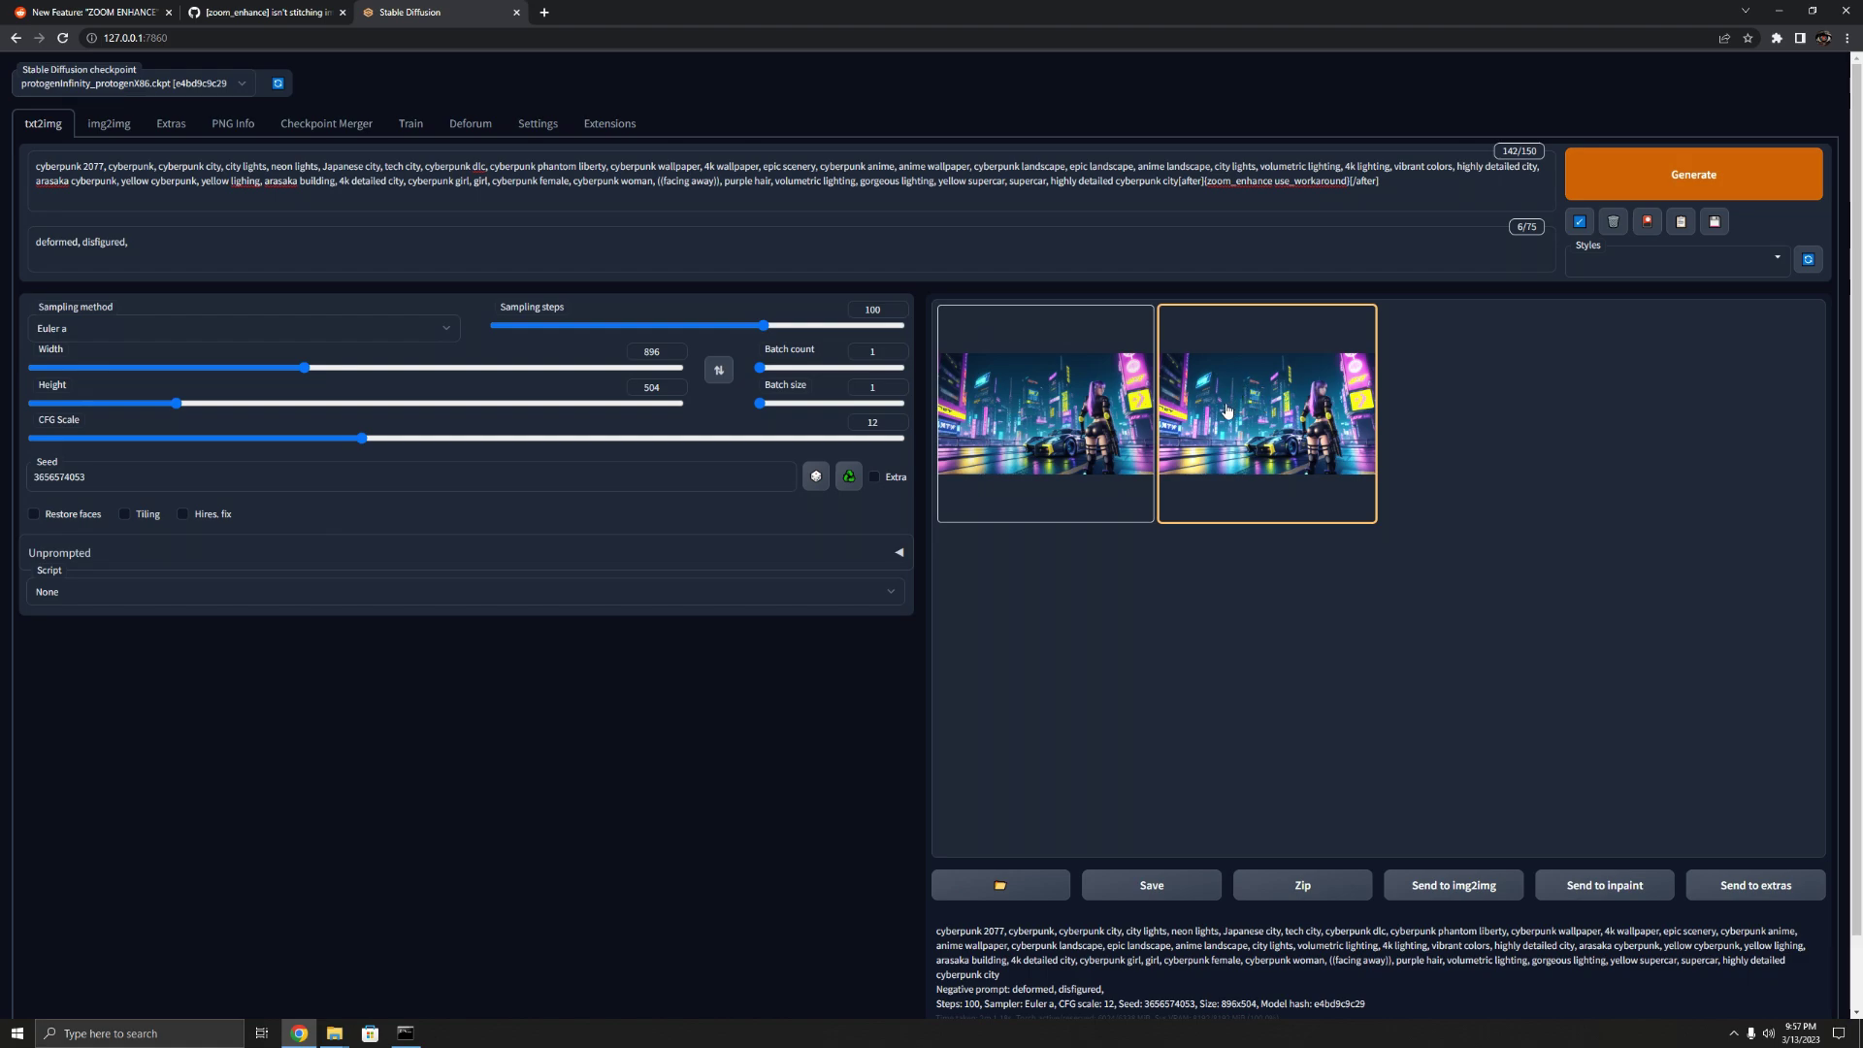
# - Compare the original and face-enhanced cyberpunk images full screen in the lightbox
pyautogui.click(1050, 398)
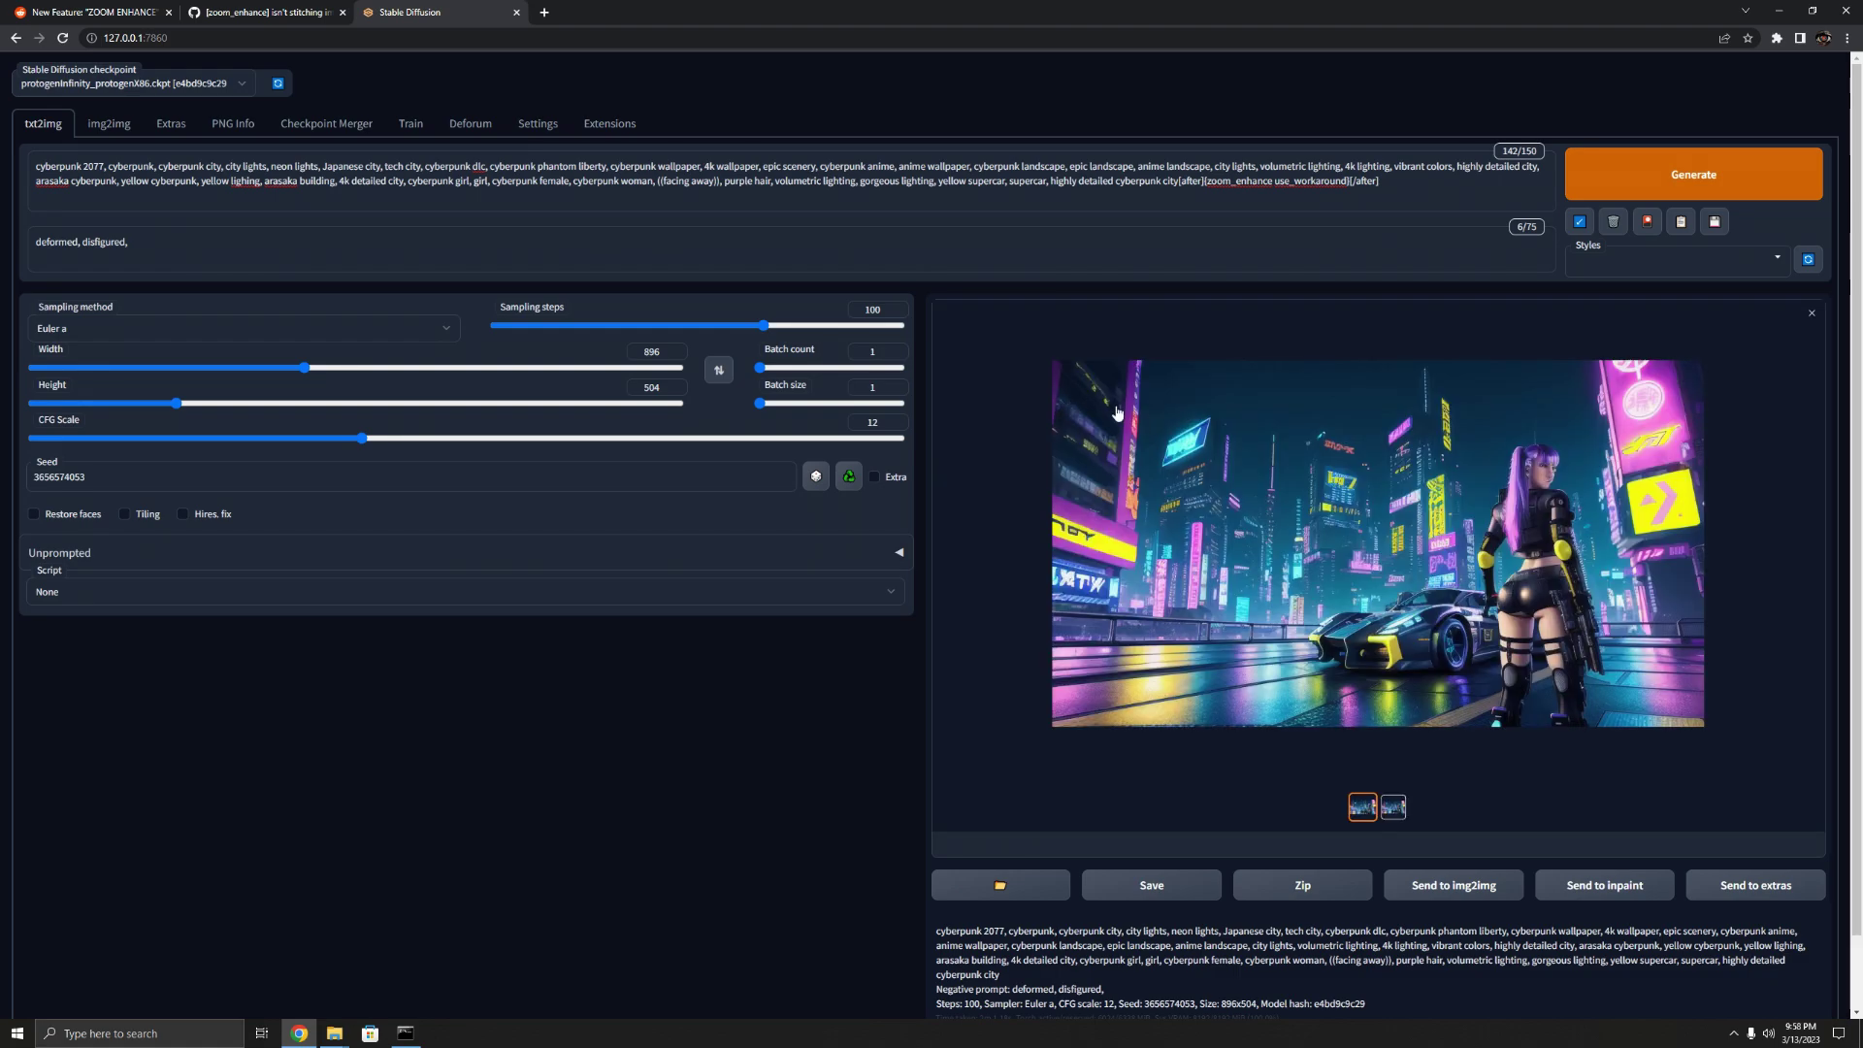
pyautogui.click(1489, 509)
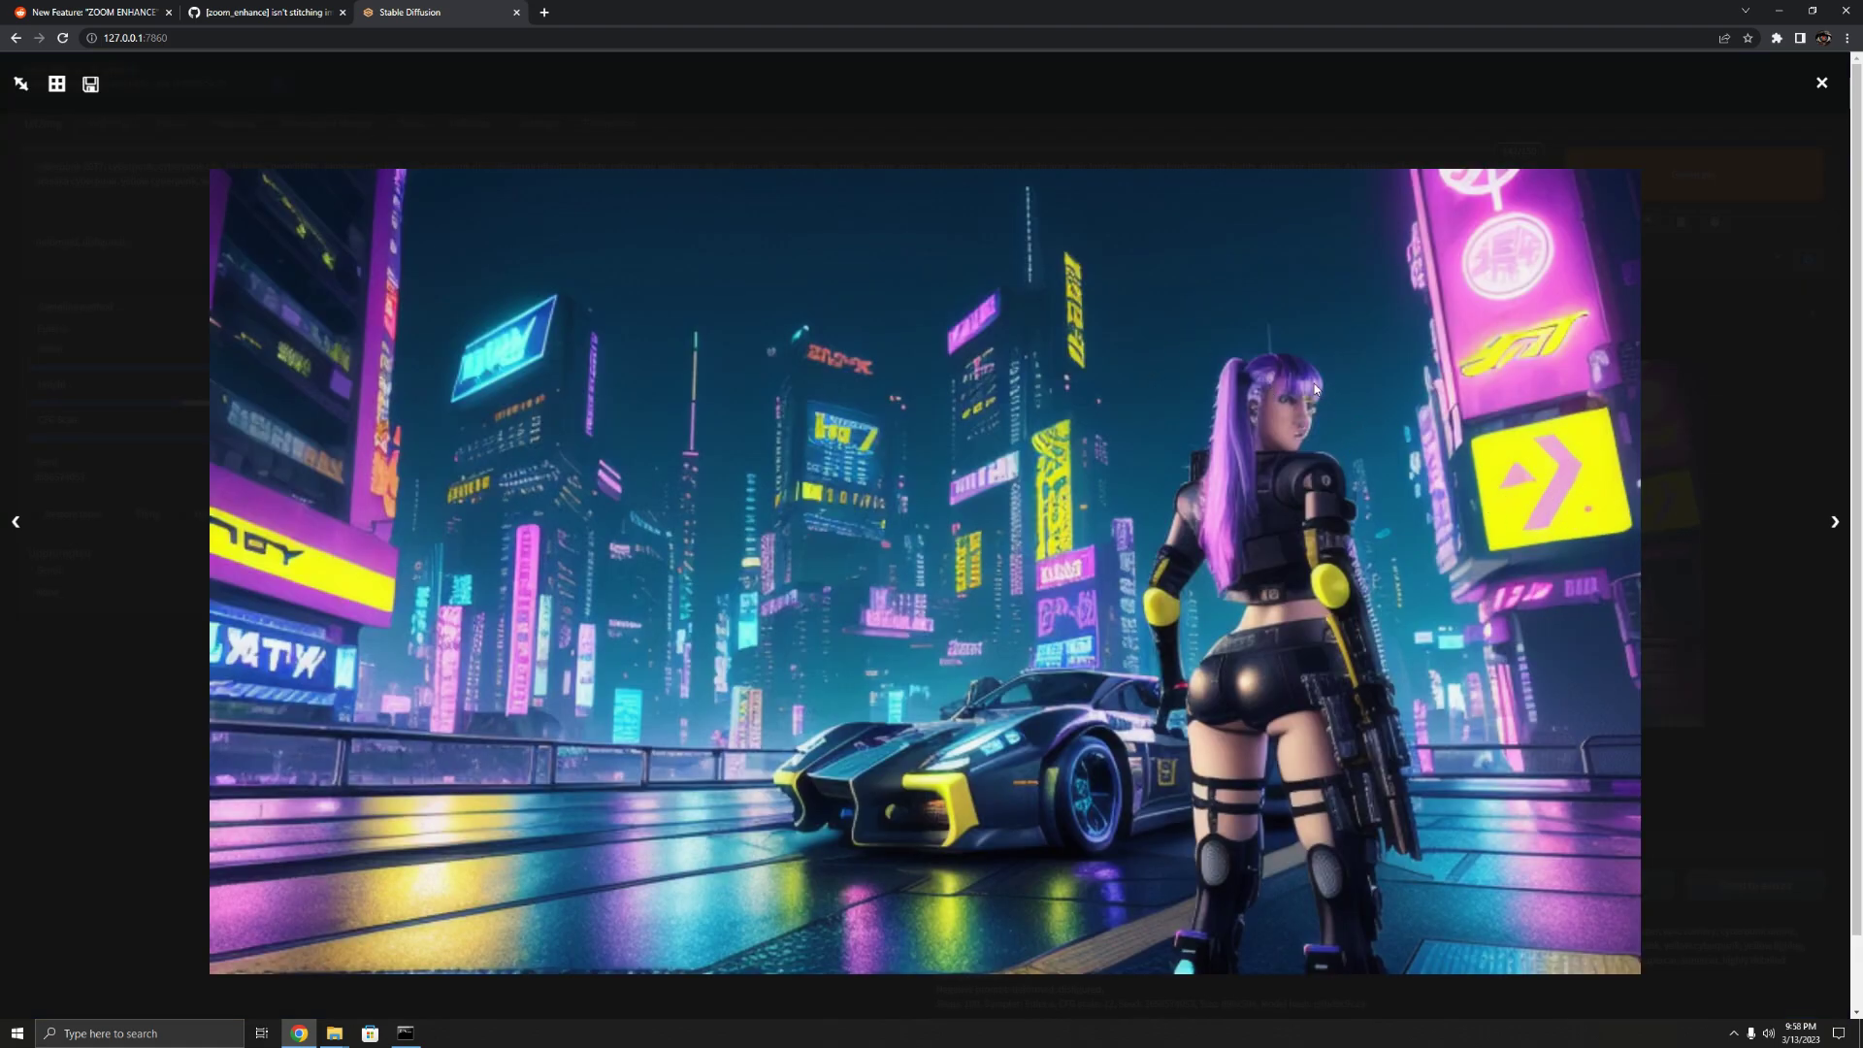
pyautogui.click(1771, 771)
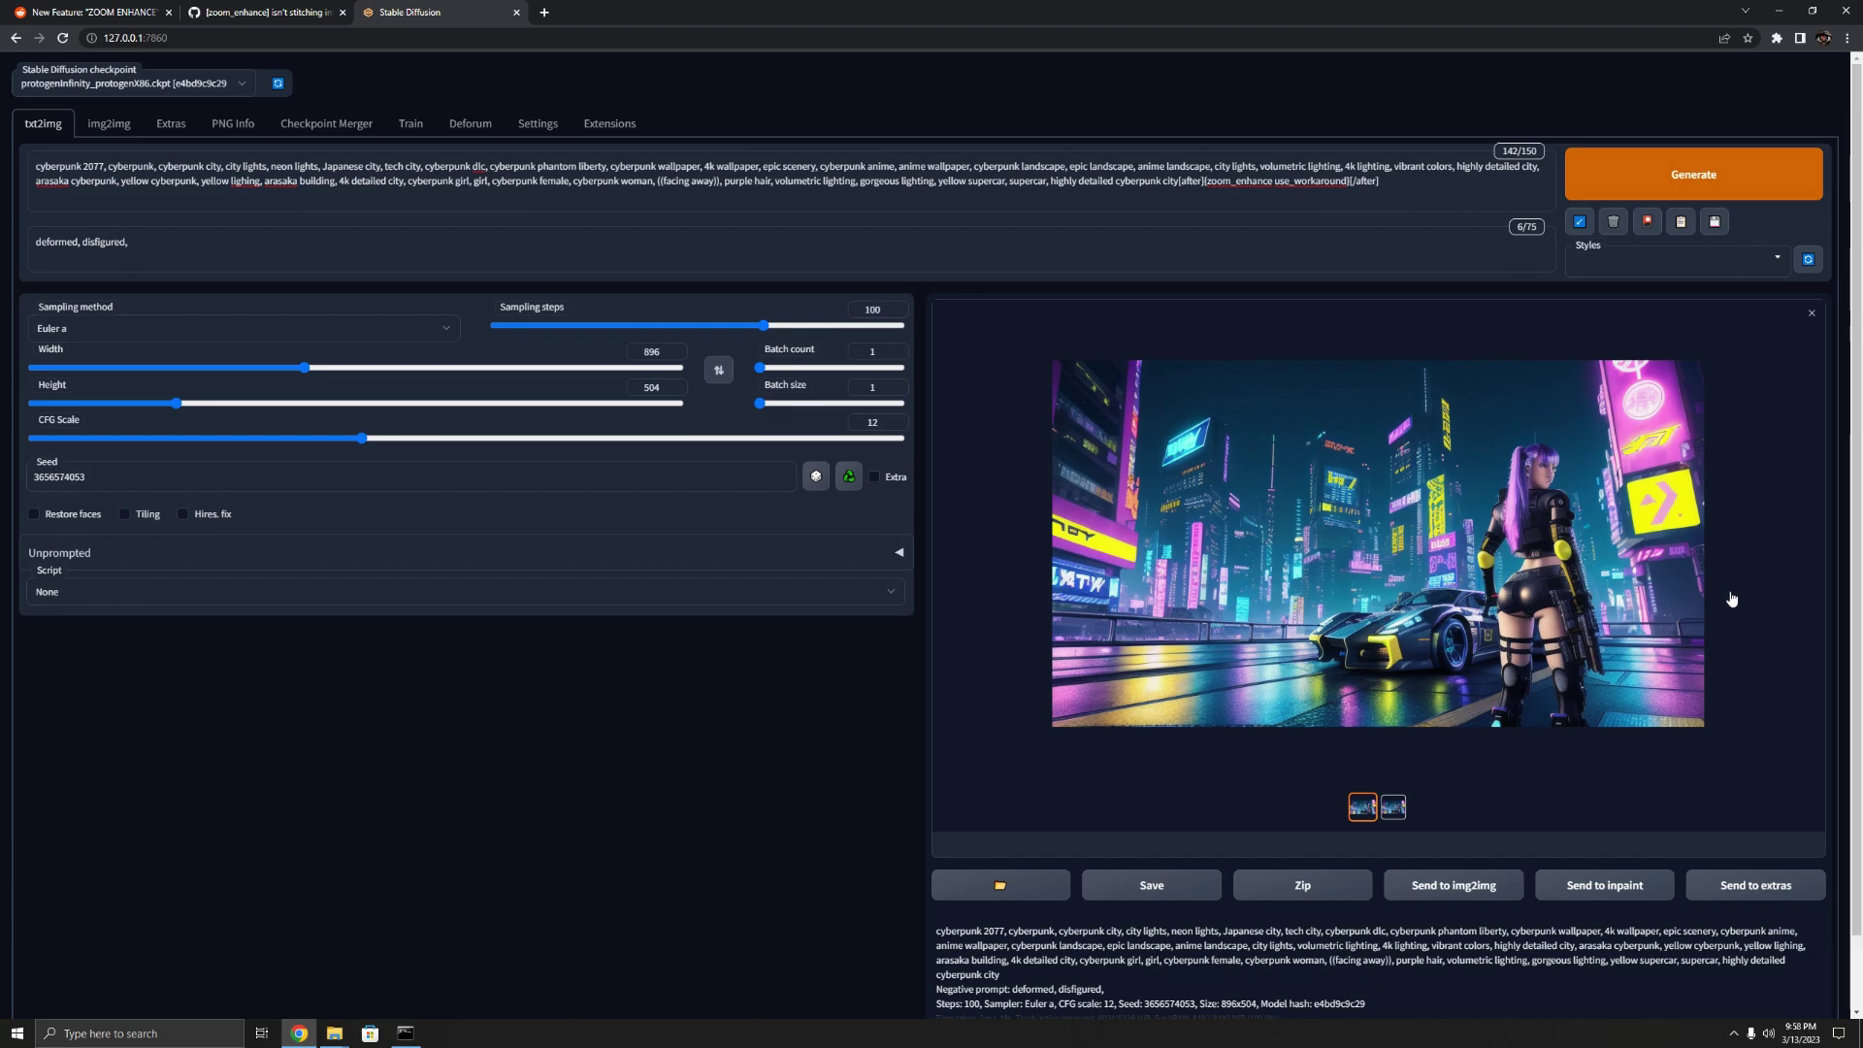
pyautogui.click(1394, 808)
pyautogui.click(1503, 529)
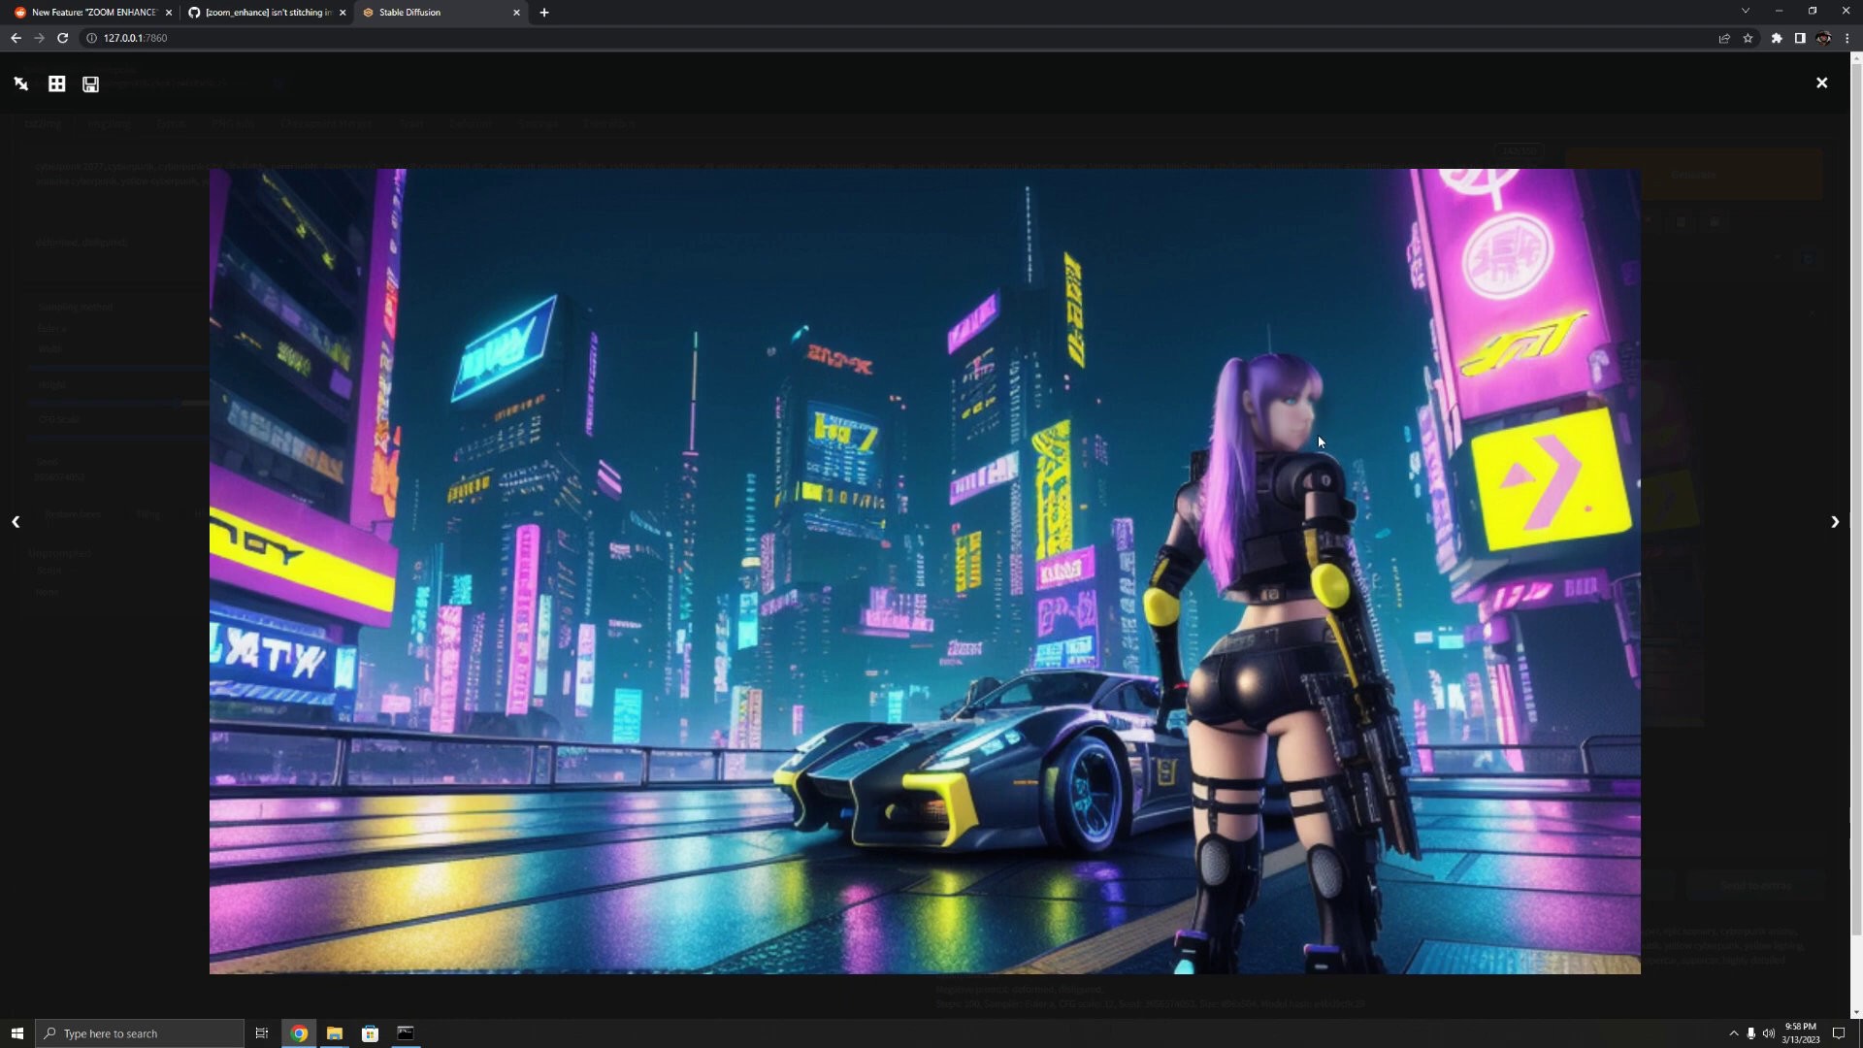
pyautogui.click(1765, 648)
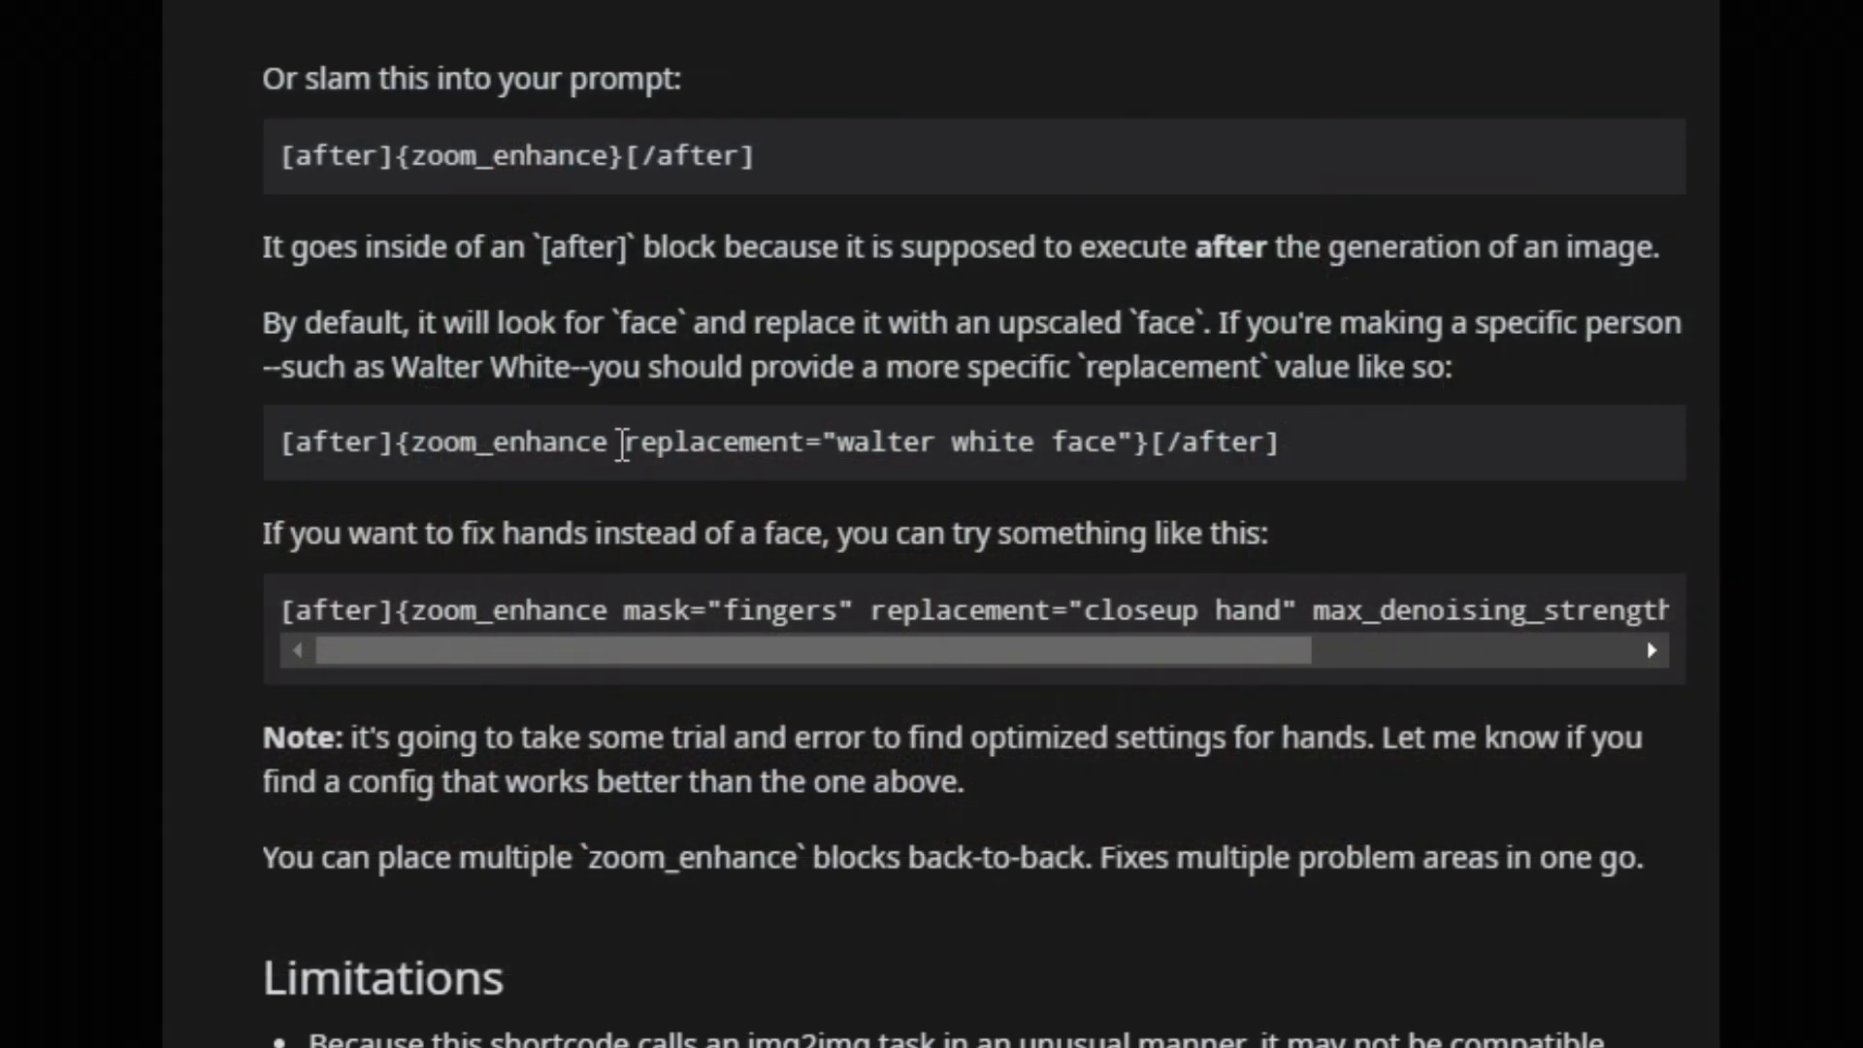
pyautogui.moveTo(624, 445); pyautogui.dragTo(841, 445)
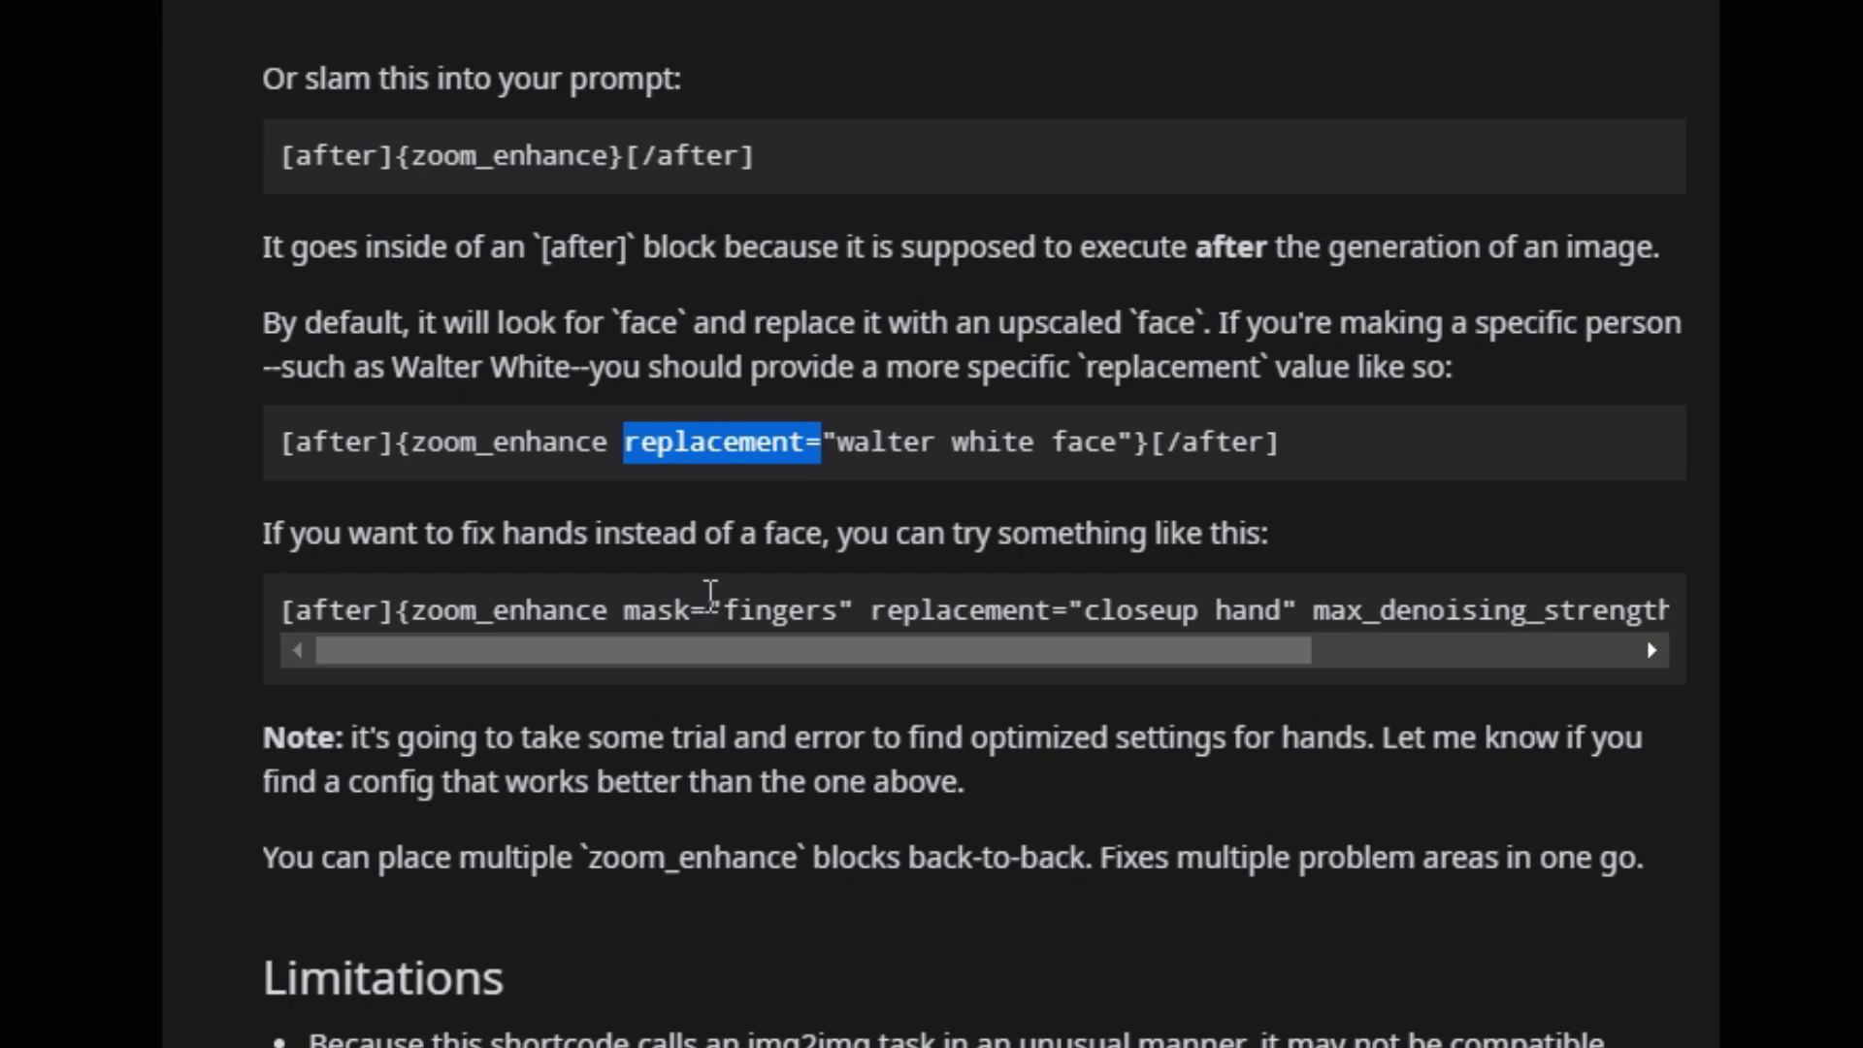
pyautogui.moveTo(624, 609); pyautogui.dragTo(756, 614)
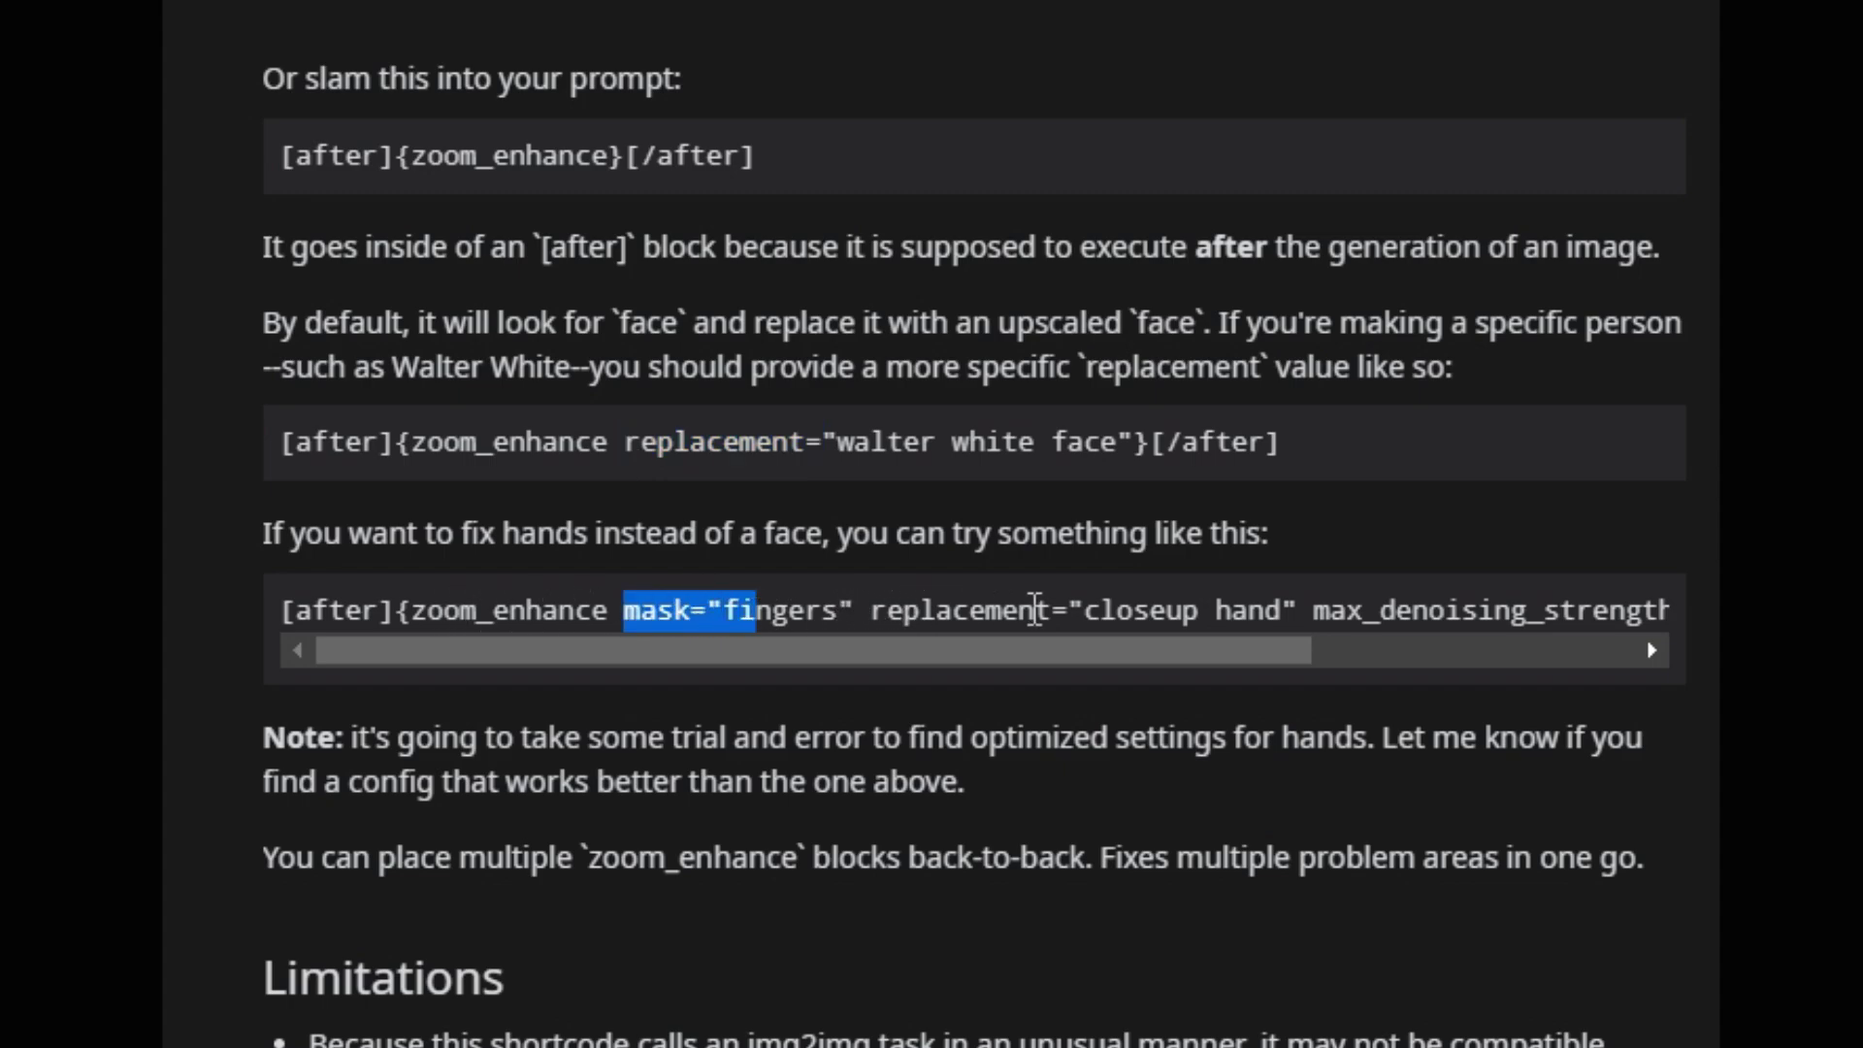
pyautogui.moveTo(1298, 609); pyautogui.dragTo(1102, 611)
pyautogui.moveTo(1202, 653); pyautogui.dragTo(1339, 660)
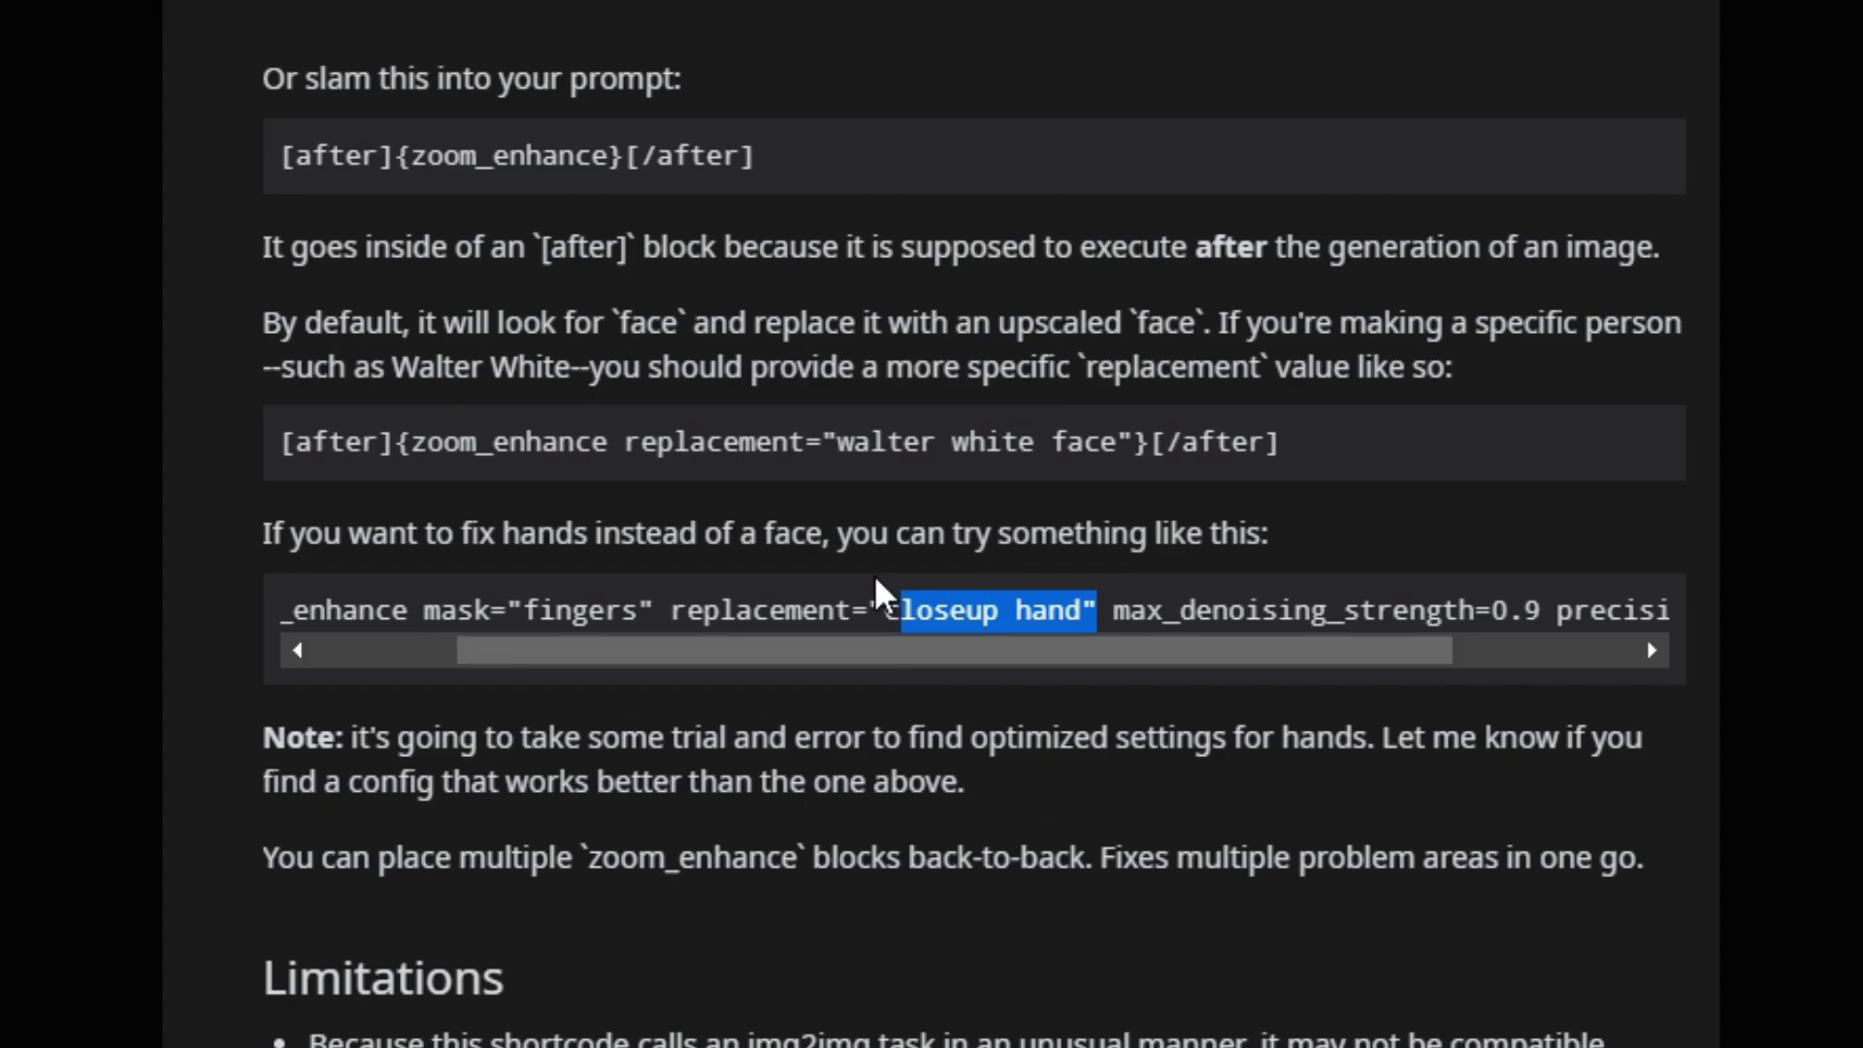
pyautogui.click(993, 621)
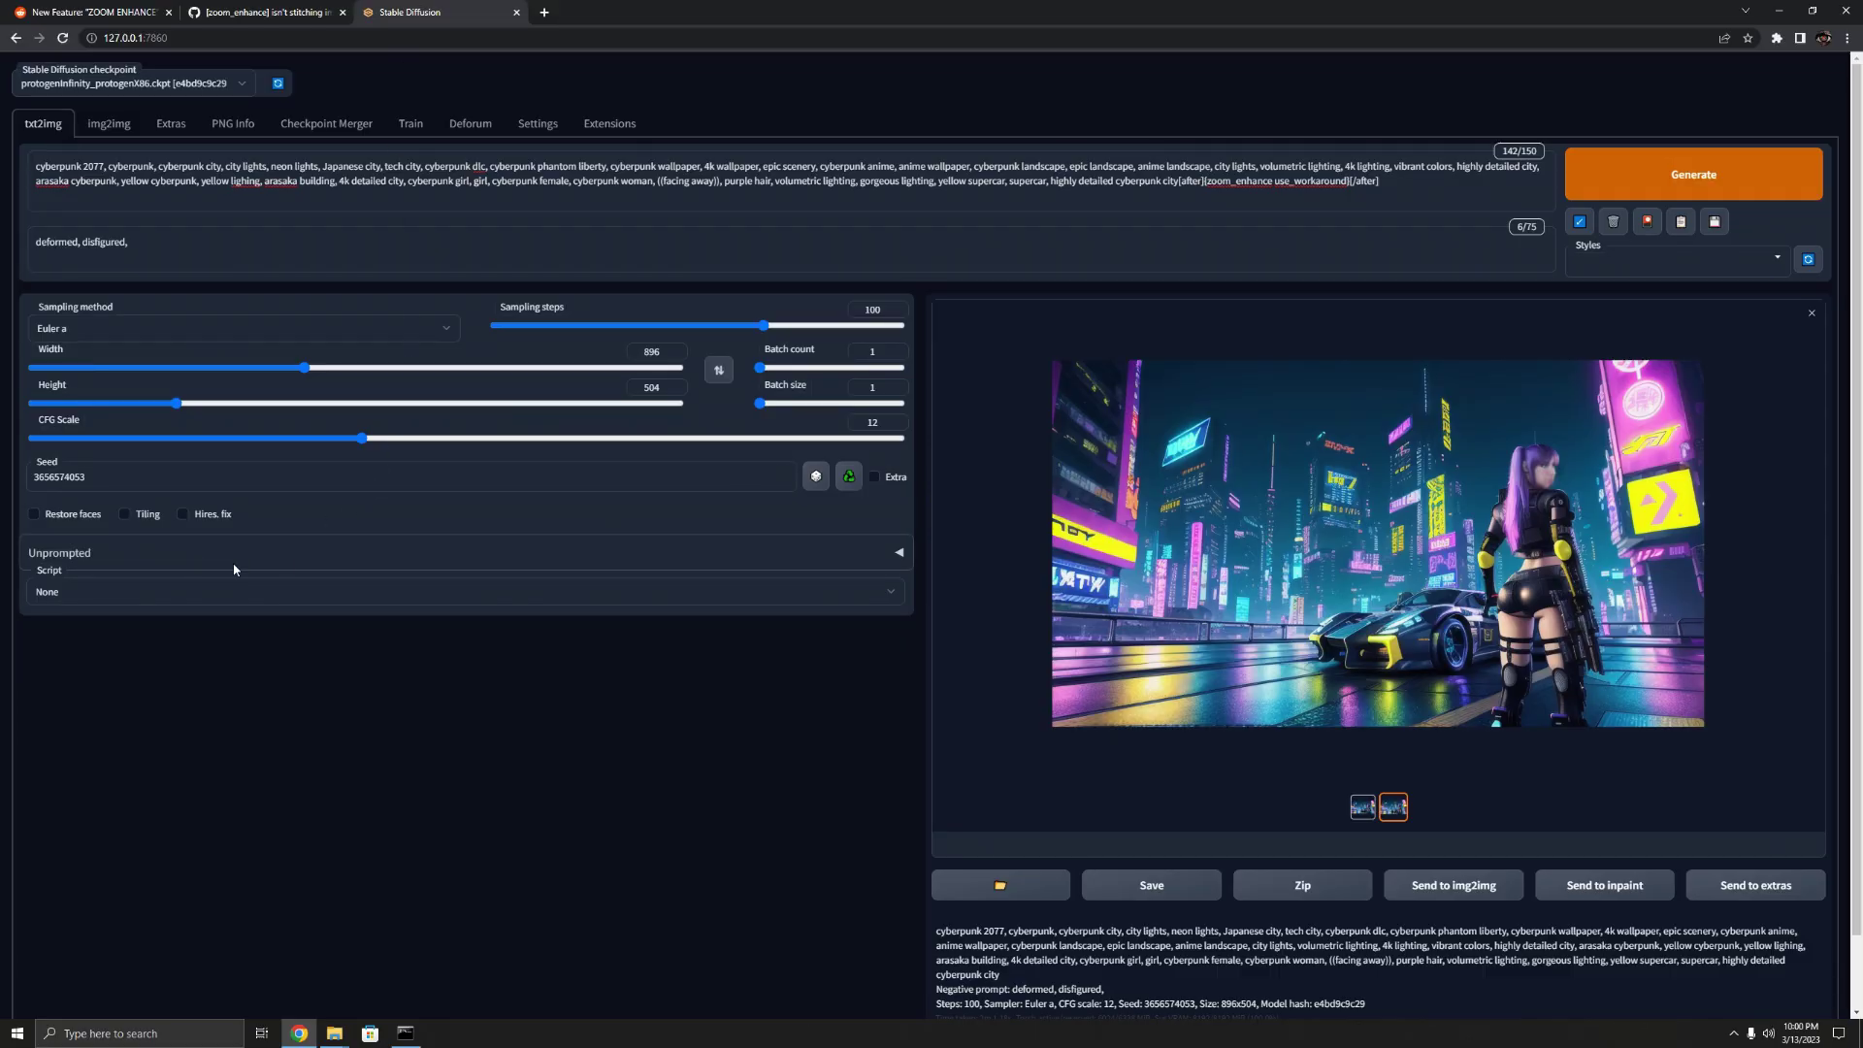
pyautogui.click(189, 555)
# - Browse the Unprompted Manual's Secondary Shortcode Tags documentation, then return to the prompt
pyautogui.scroll(-2, 159, 636)
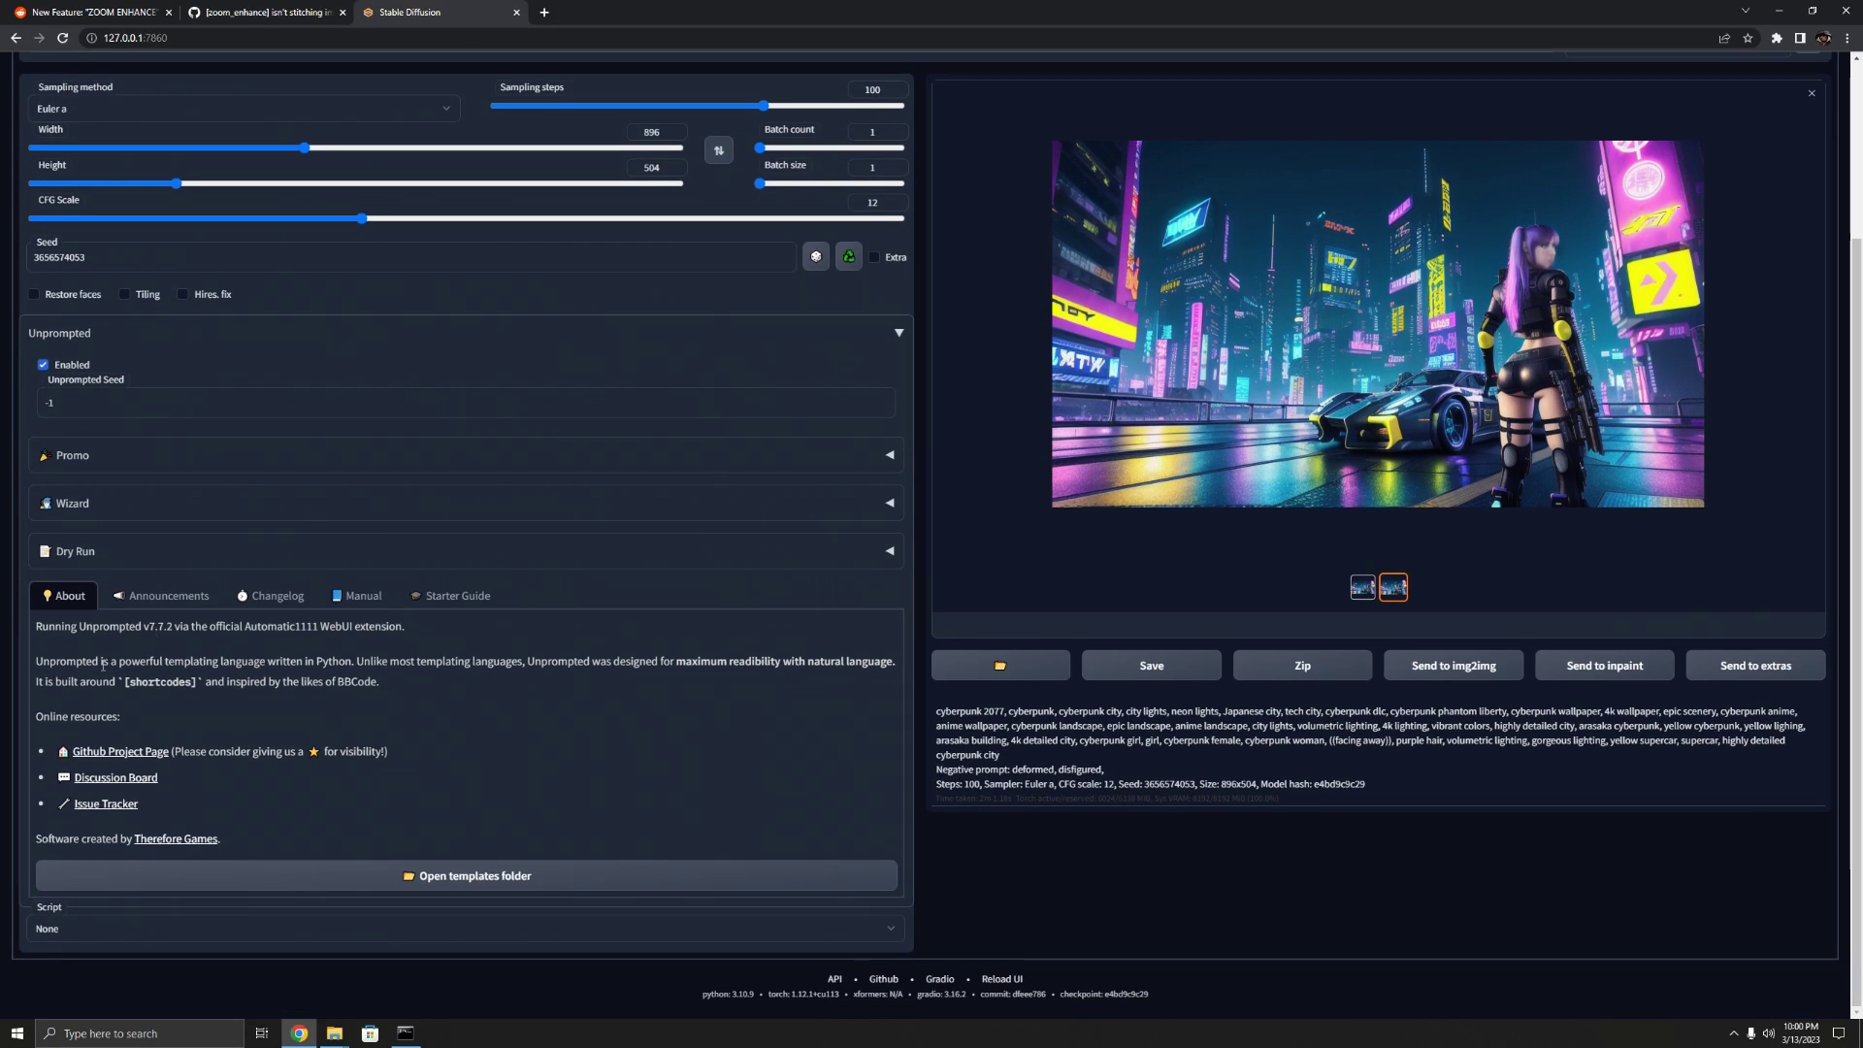
pyautogui.click(357, 596)
pyautogui.scroll(-1, 103, 742)
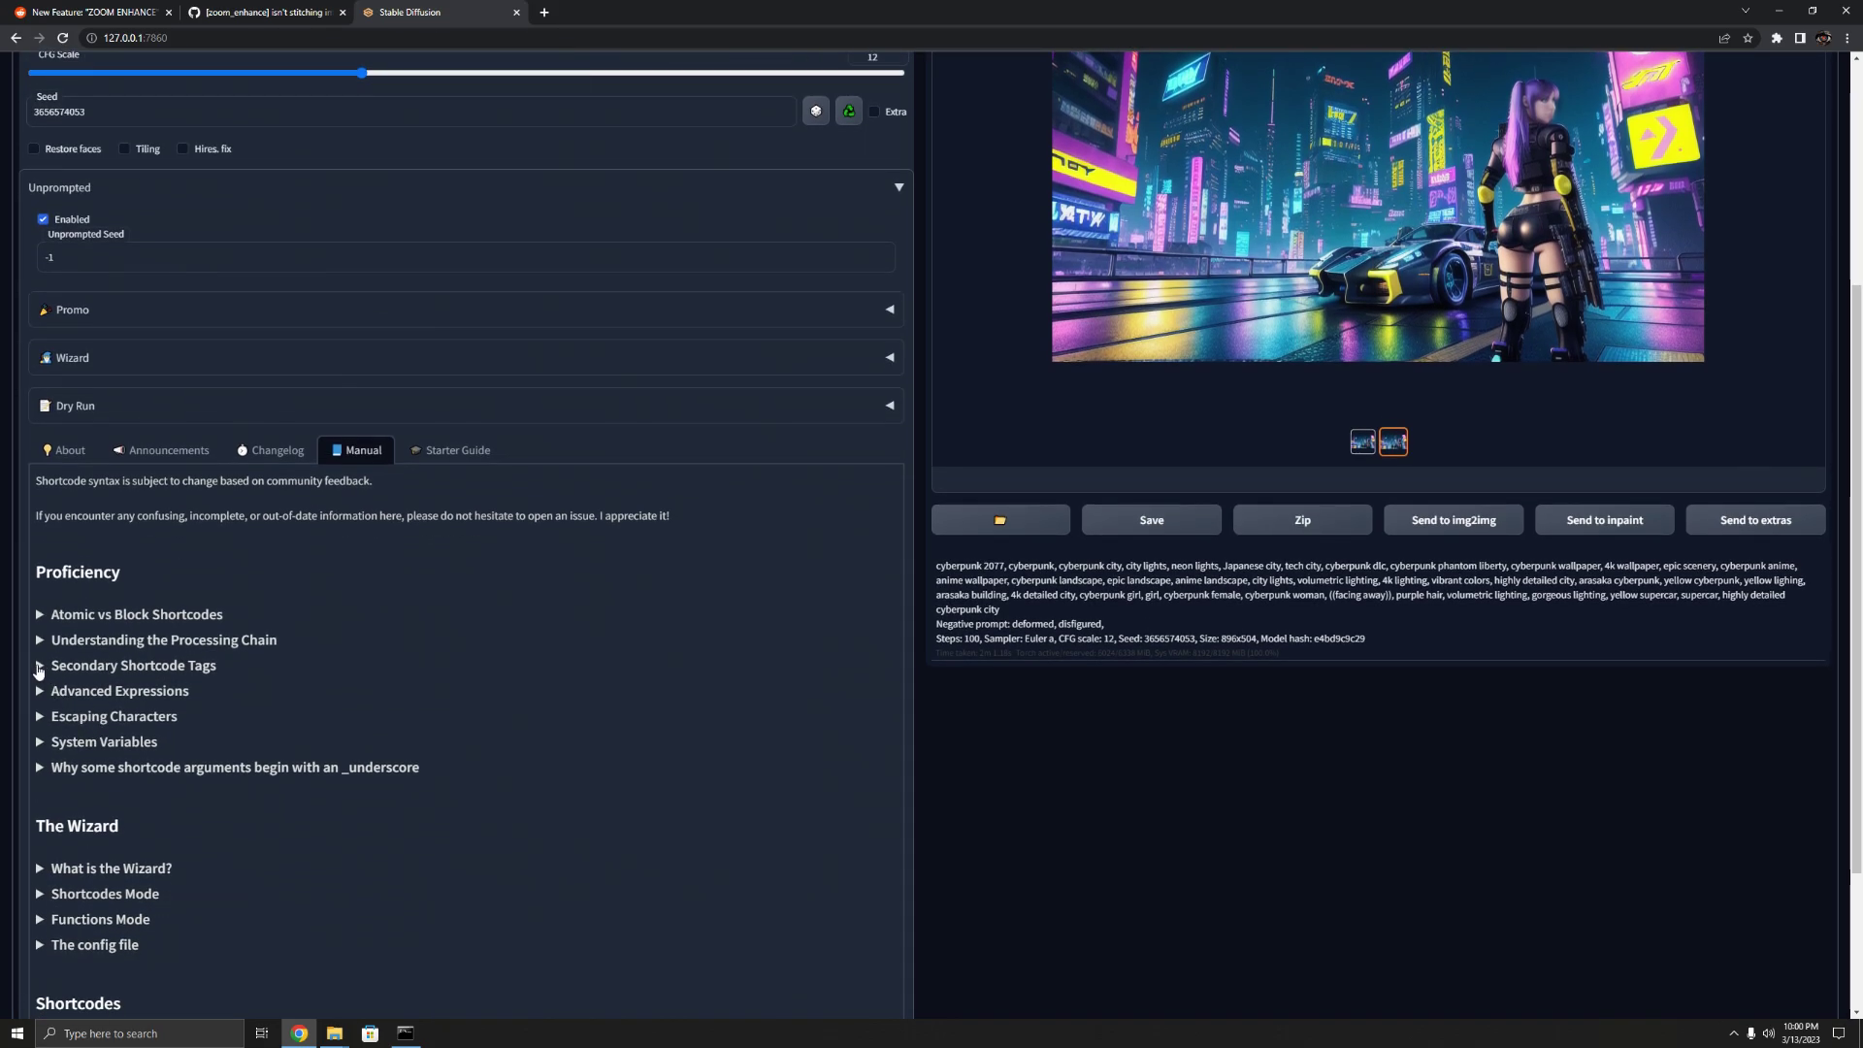
pyautogui.click(41, 664)
pyautogui.scroll(-1, 206, 707)
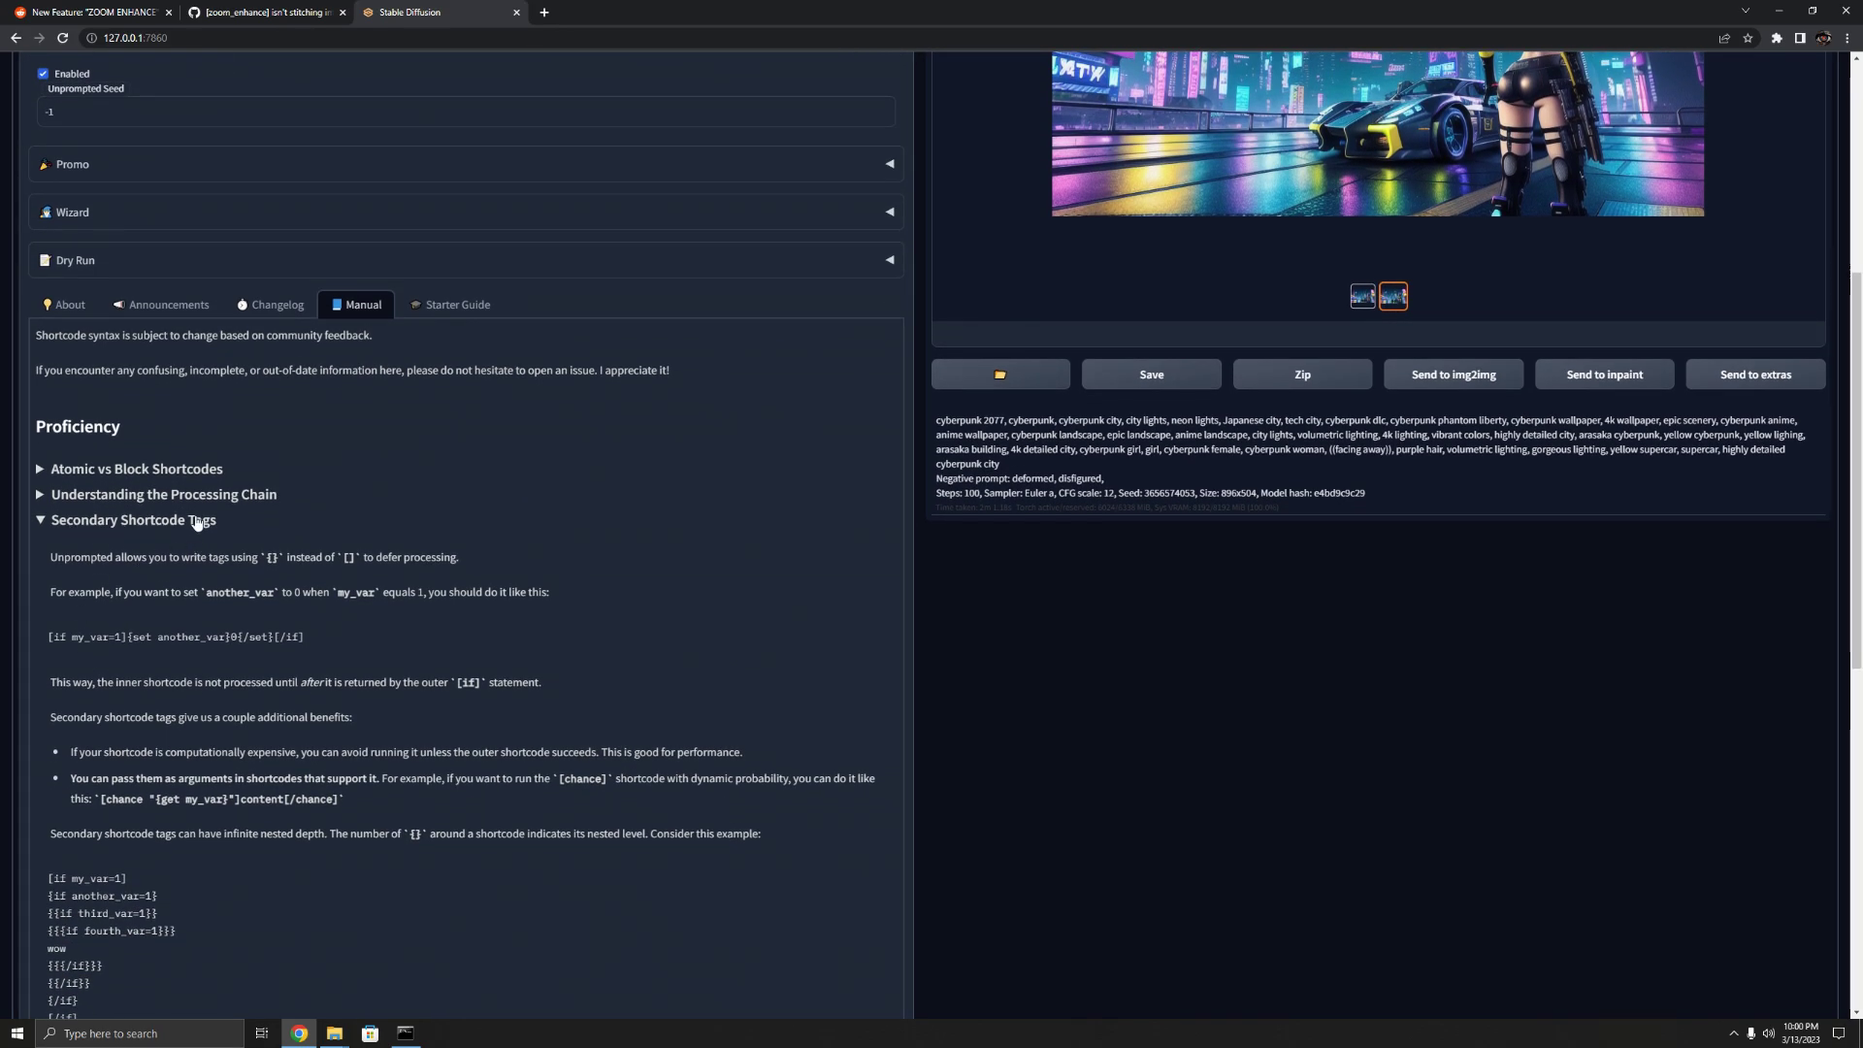
pyautogui.scroll(-1, 134, 737)
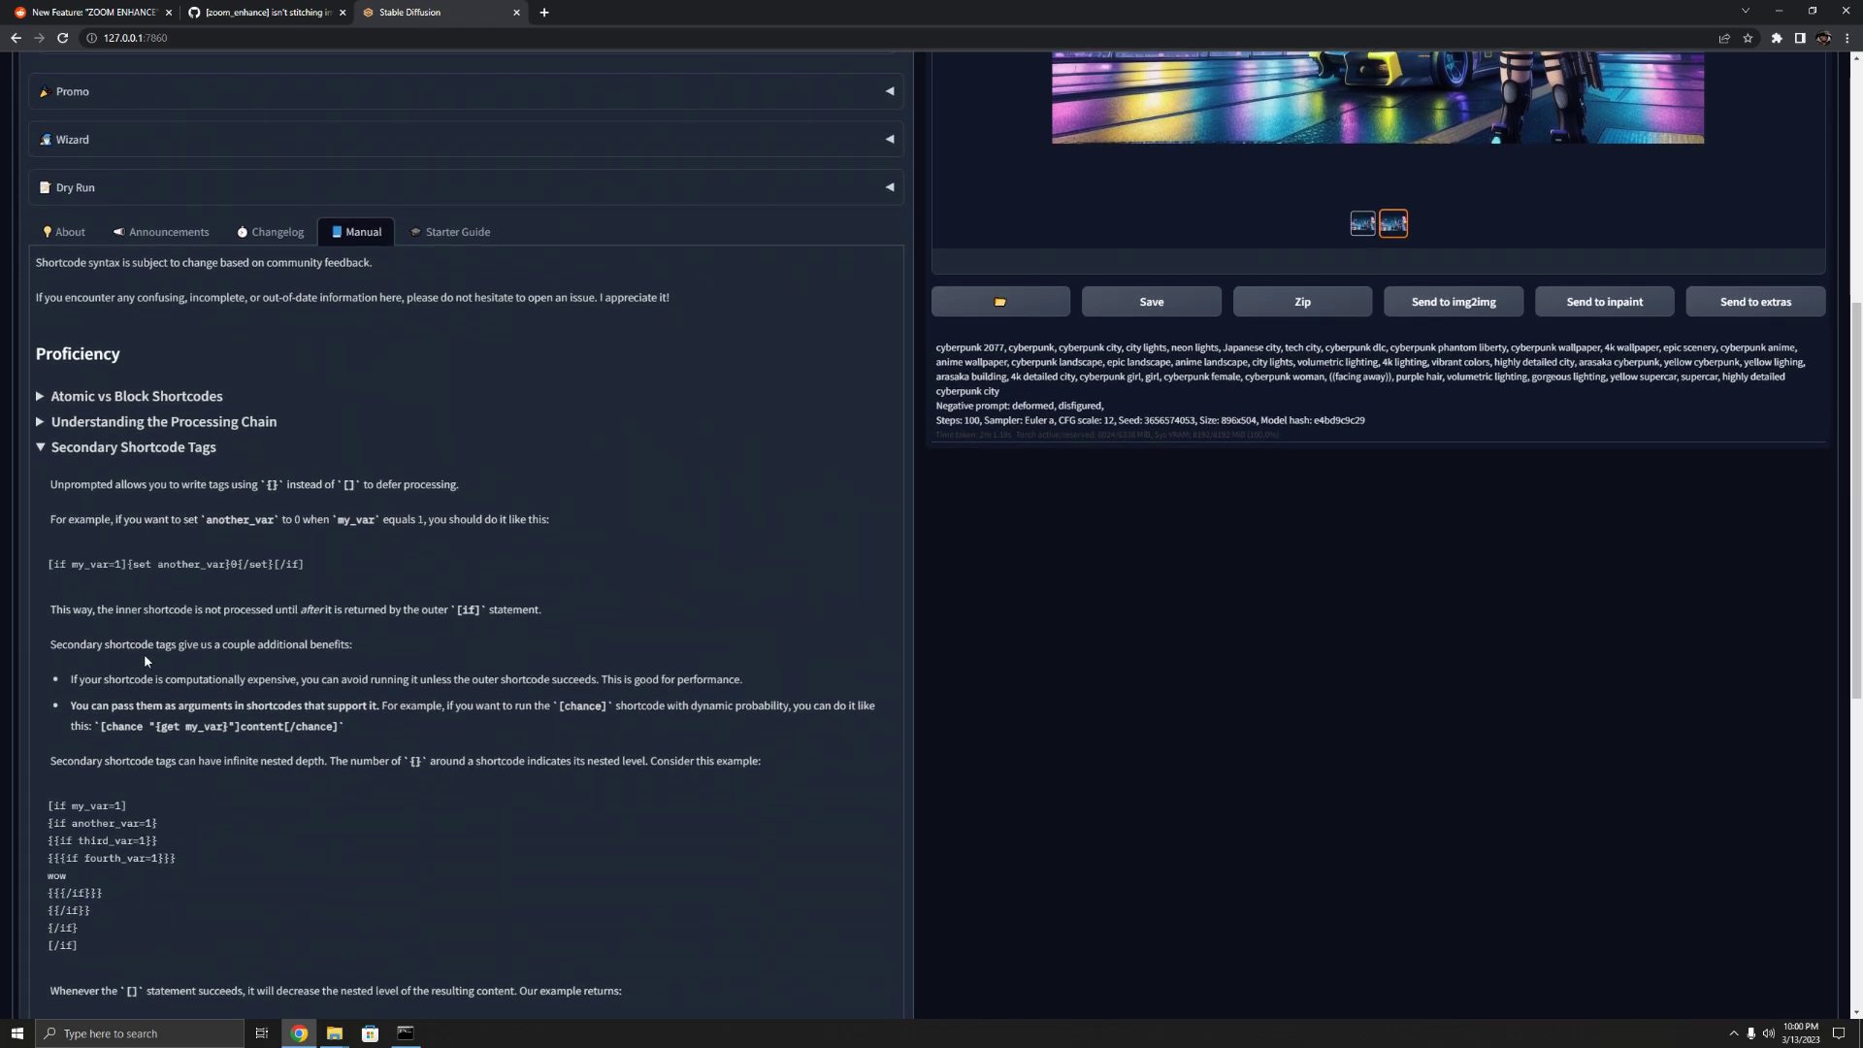
pyautogui.click(60, 452)
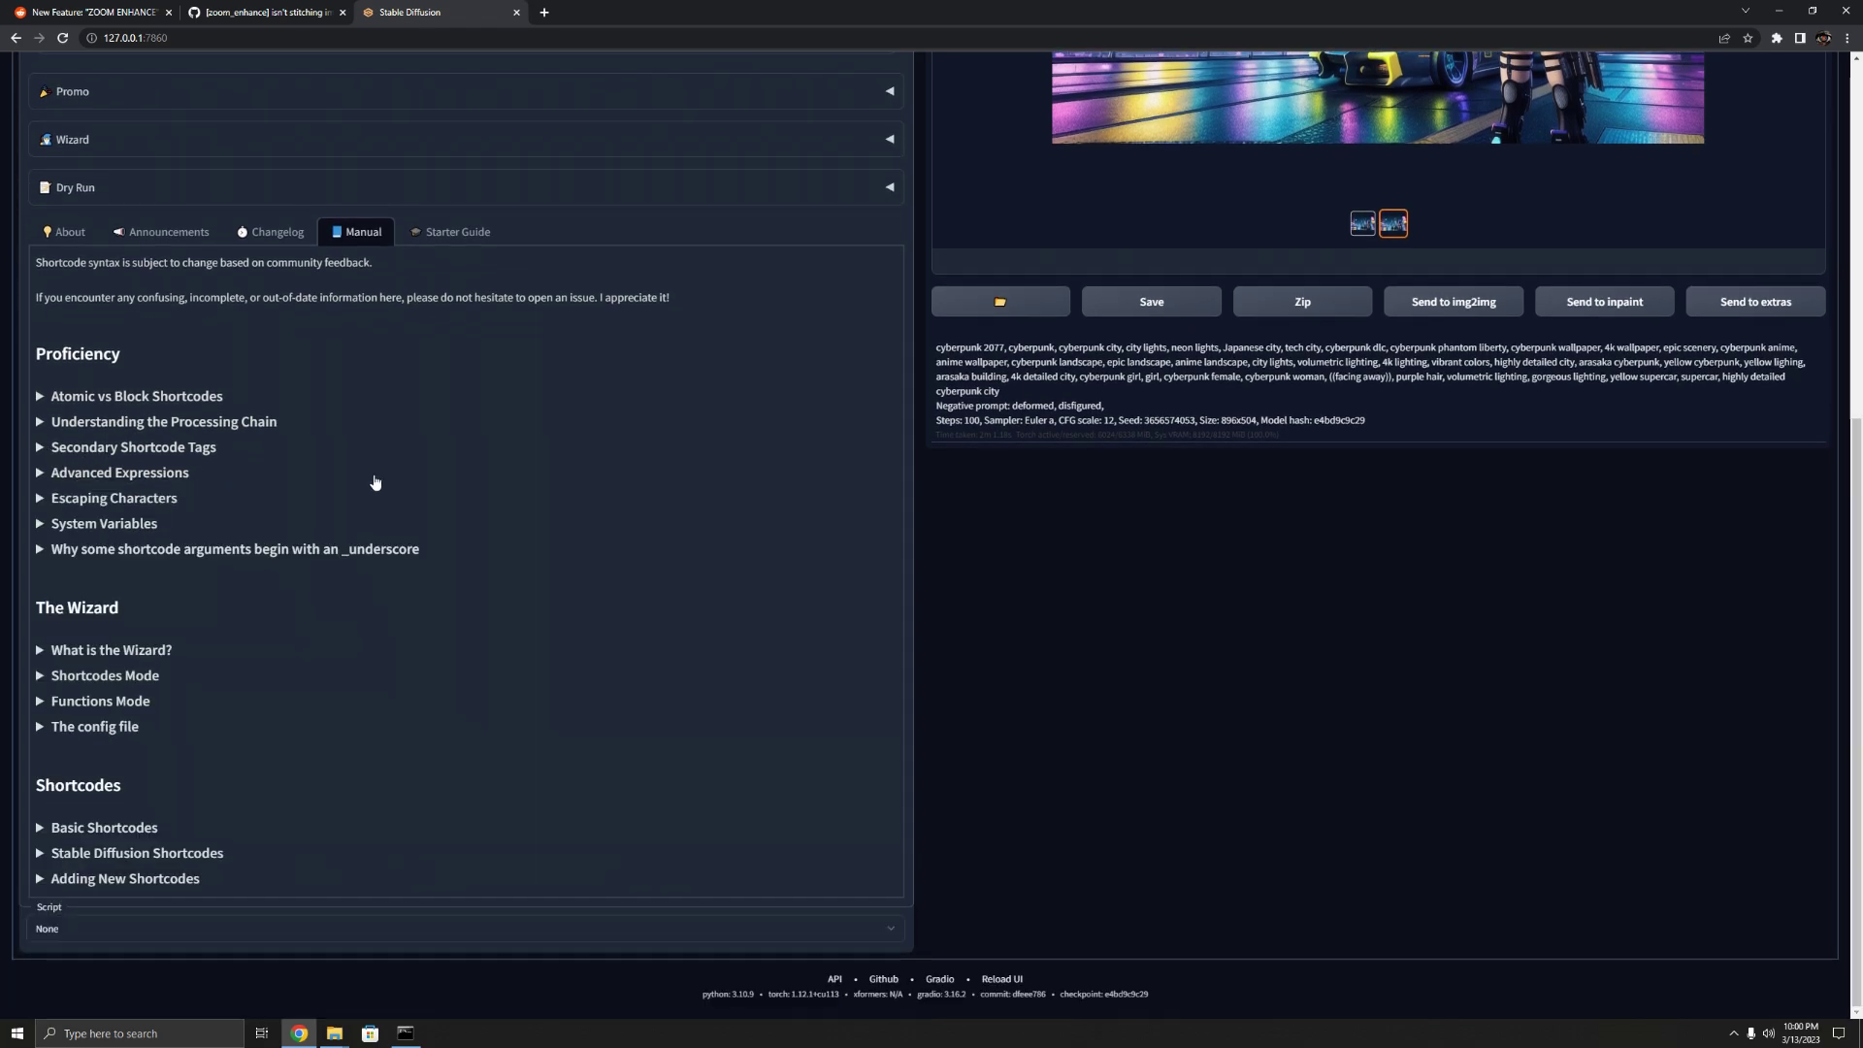
pyautogui.scroll(3, 374, 482)
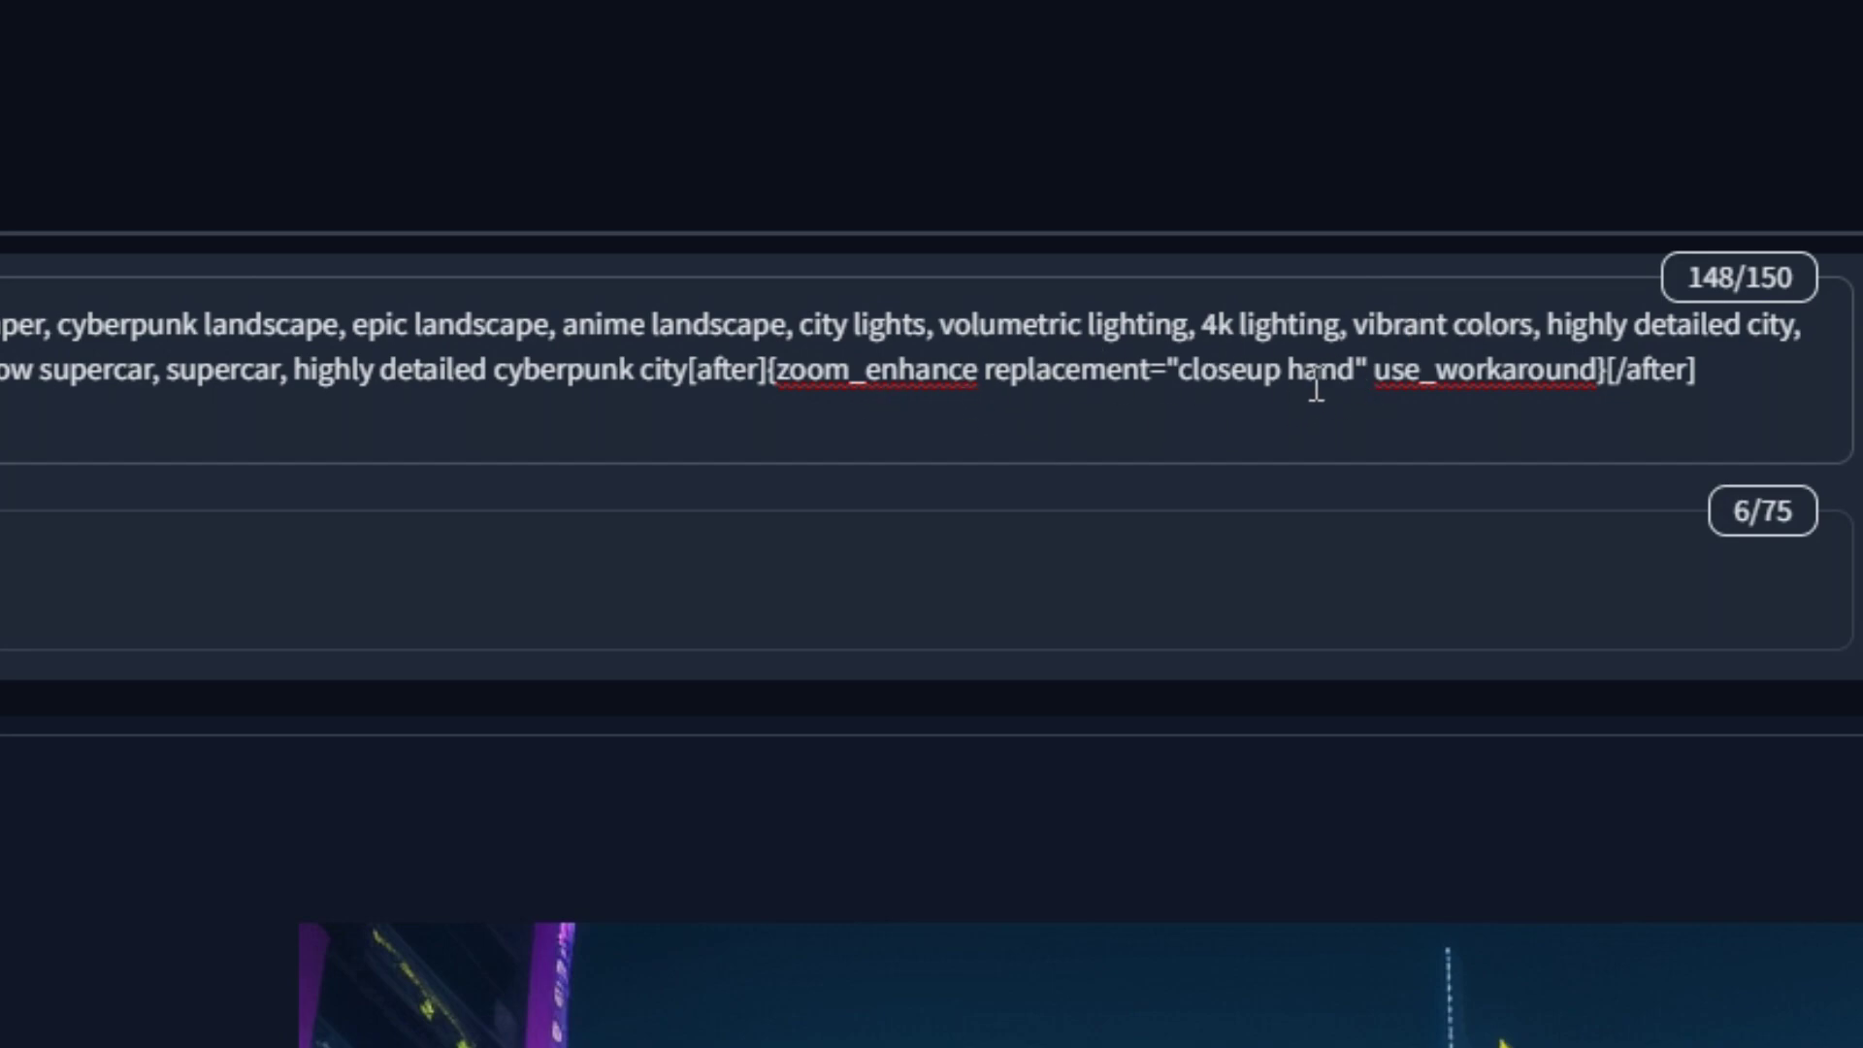
# - Change the zoom_enhance replacement from 'closeup hand' to 'cyberpunk girl, pretty face', removing the trailing comma and extra lora tag
pyautogui.moveTo(1356, 377); pyautogui.dragTo(1185, 373)
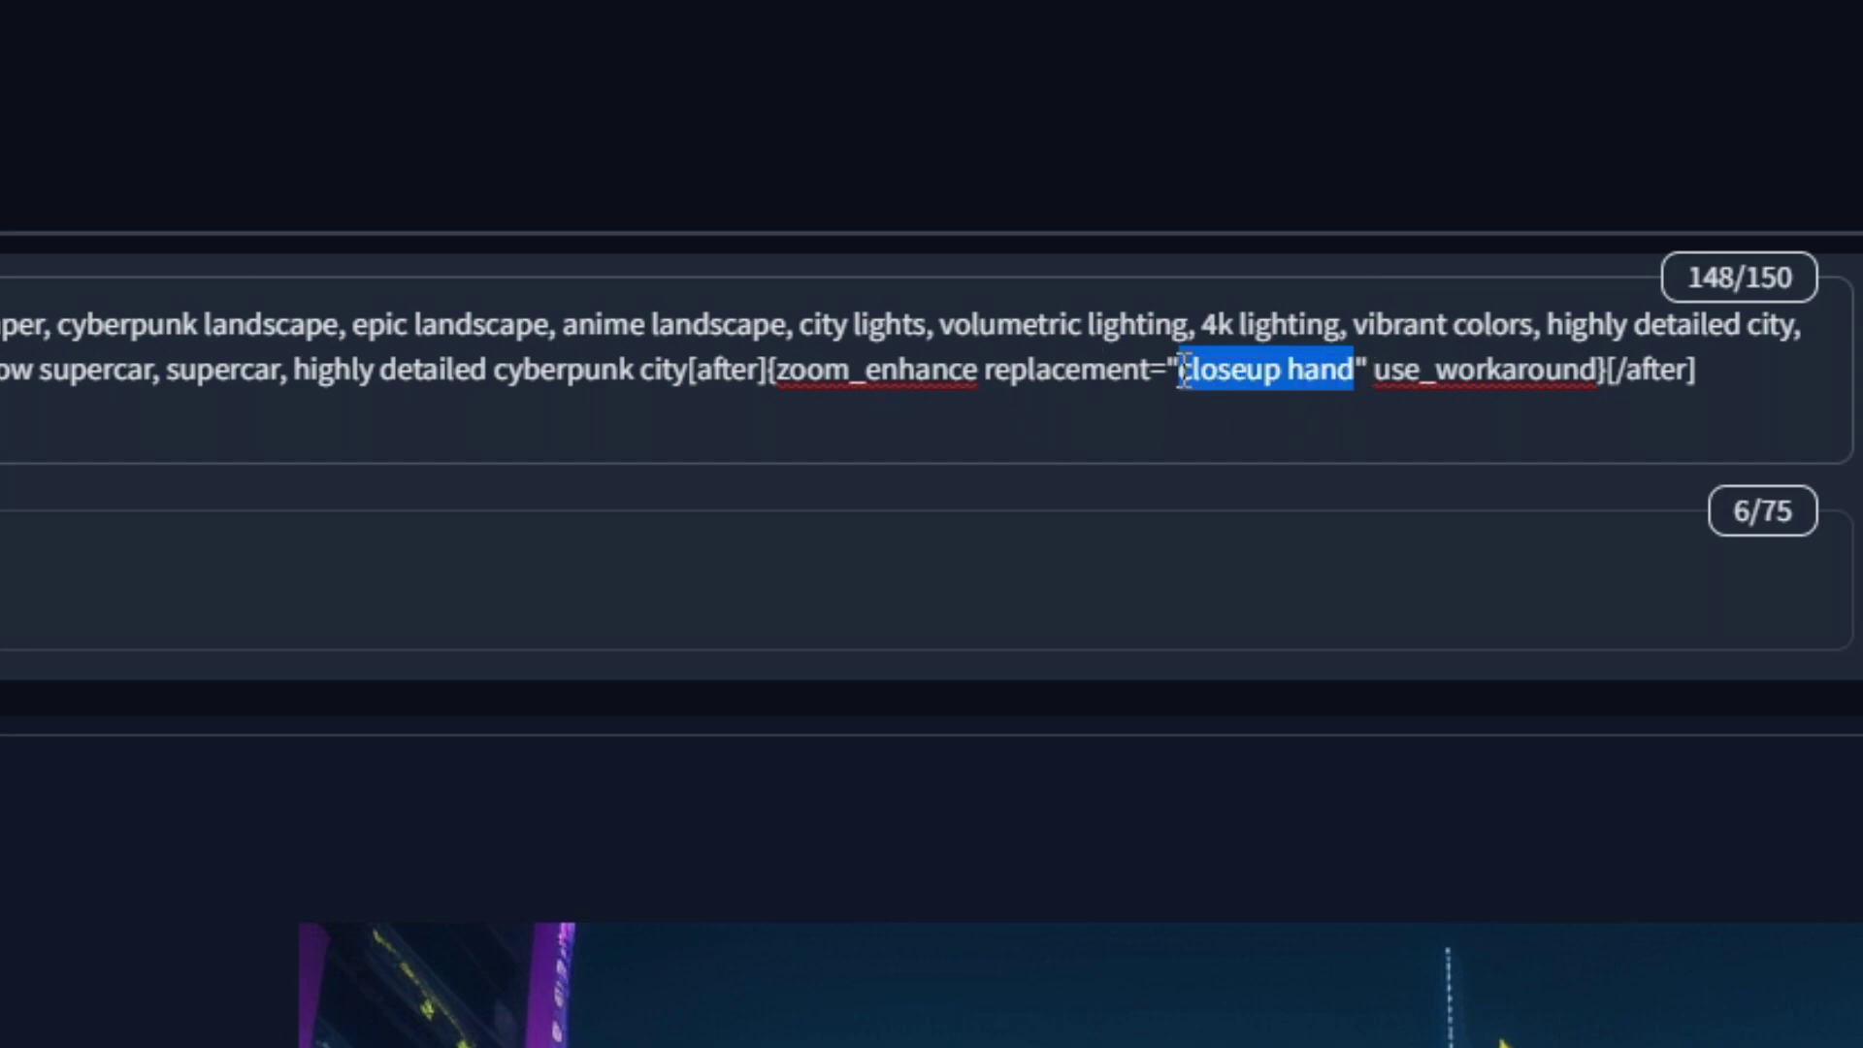
pyautogui.write('cyber')
pyautogui.press('BackSpace')
pyautogui.press('BackSpace')
pyautogui.press('BackSpace')
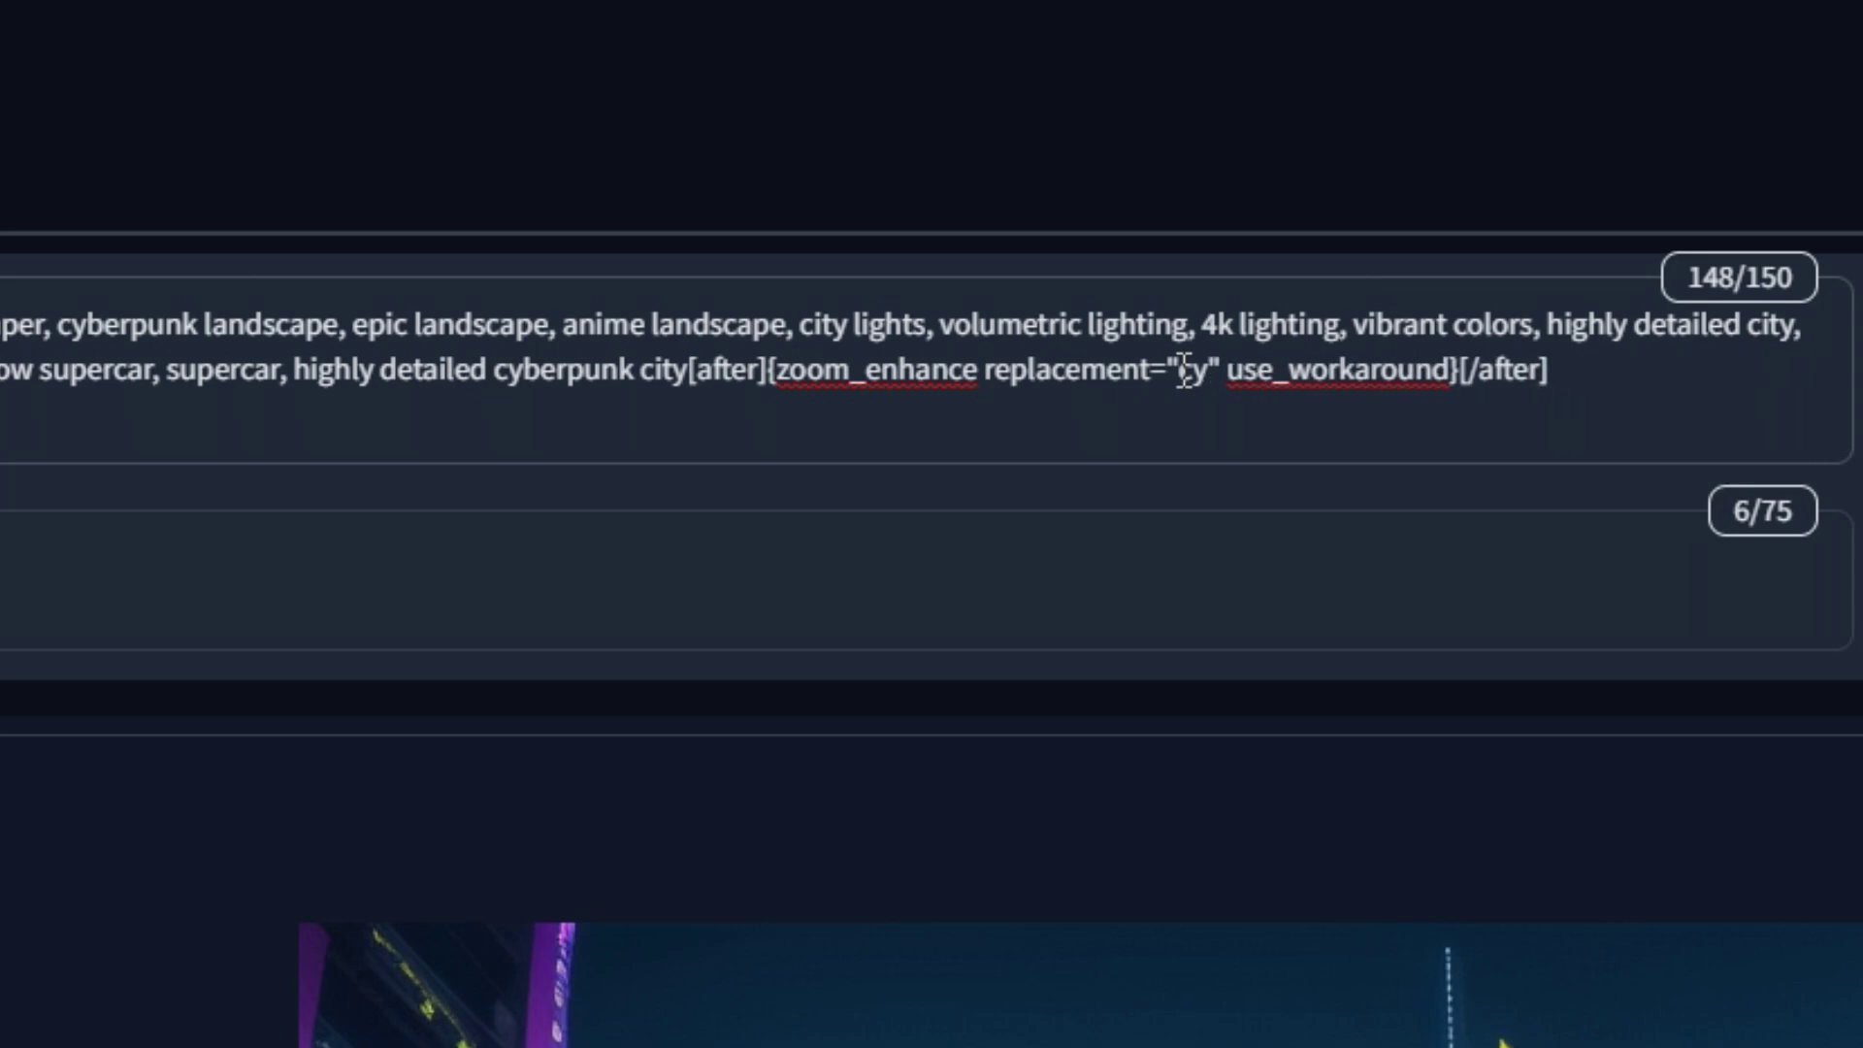
pyautogui.write('berku')
pyautogui.press('BackSpace')
pyautogui.press('BackSpace')
pyautogui.write('pun')
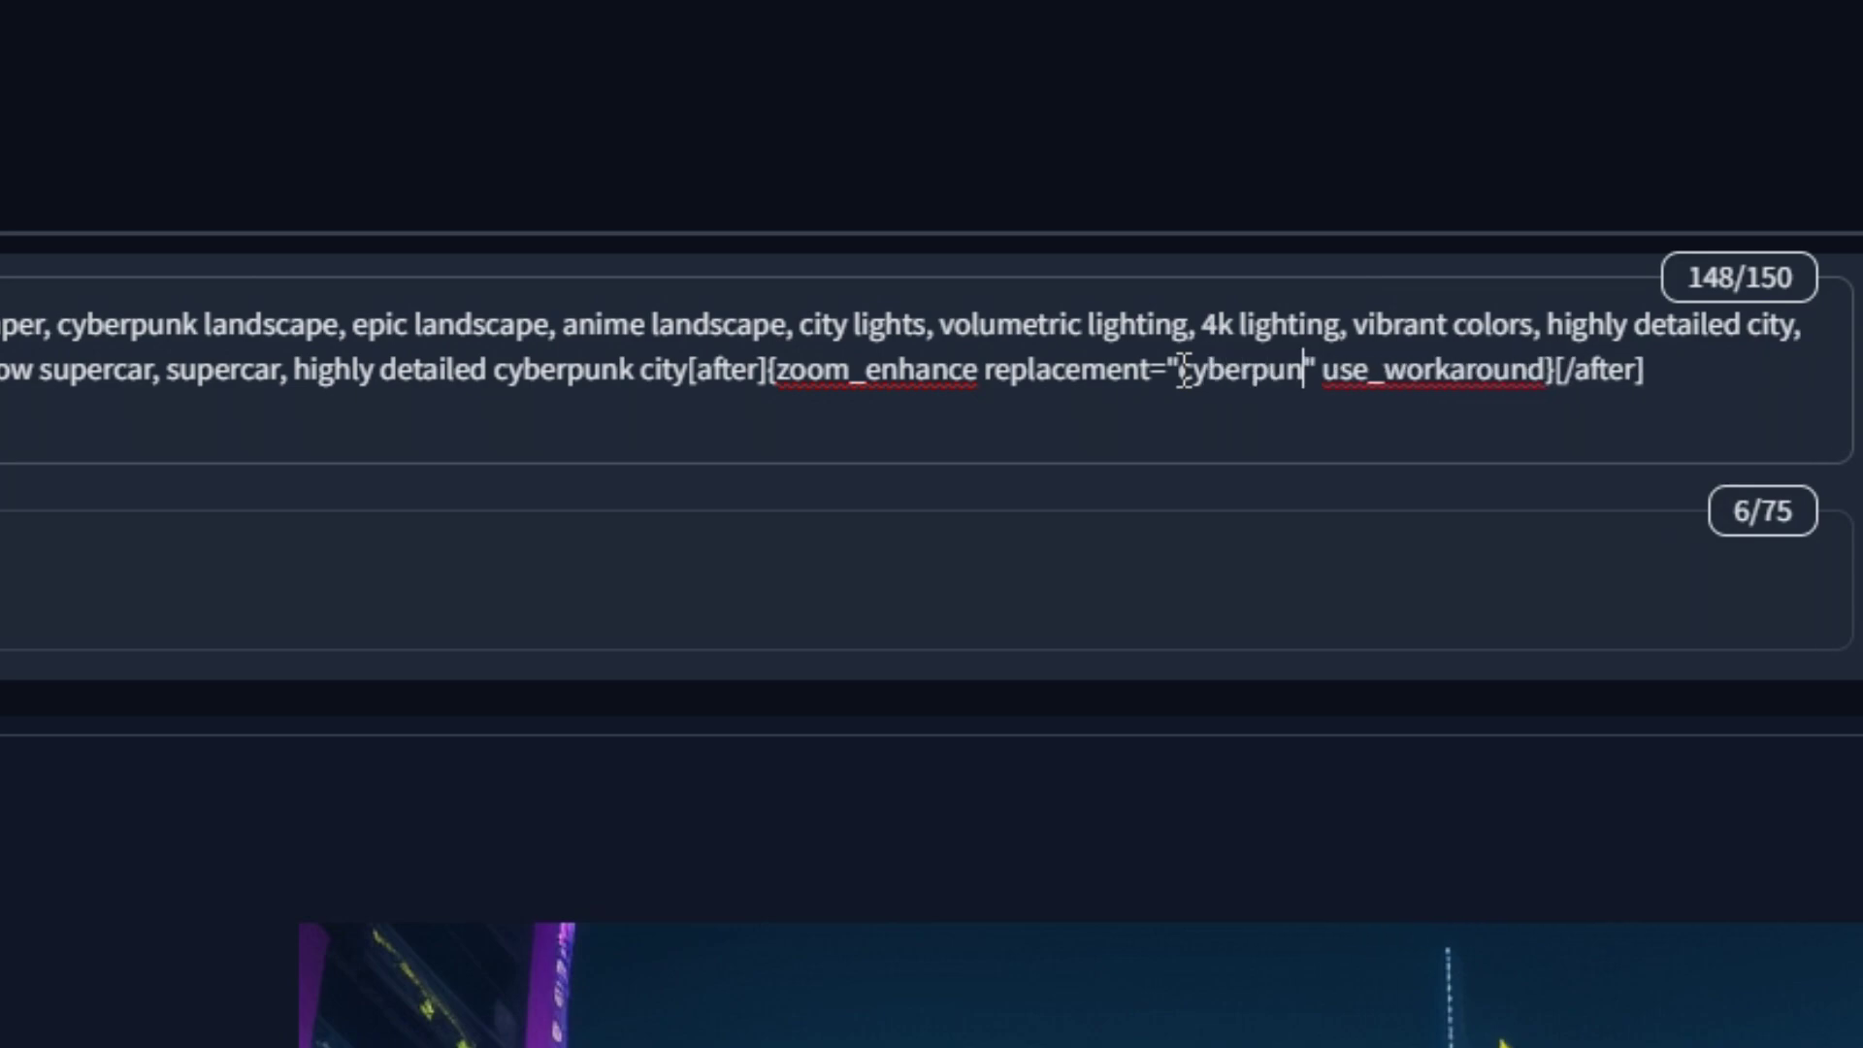
pyautogui.write('k girl, pretty face')
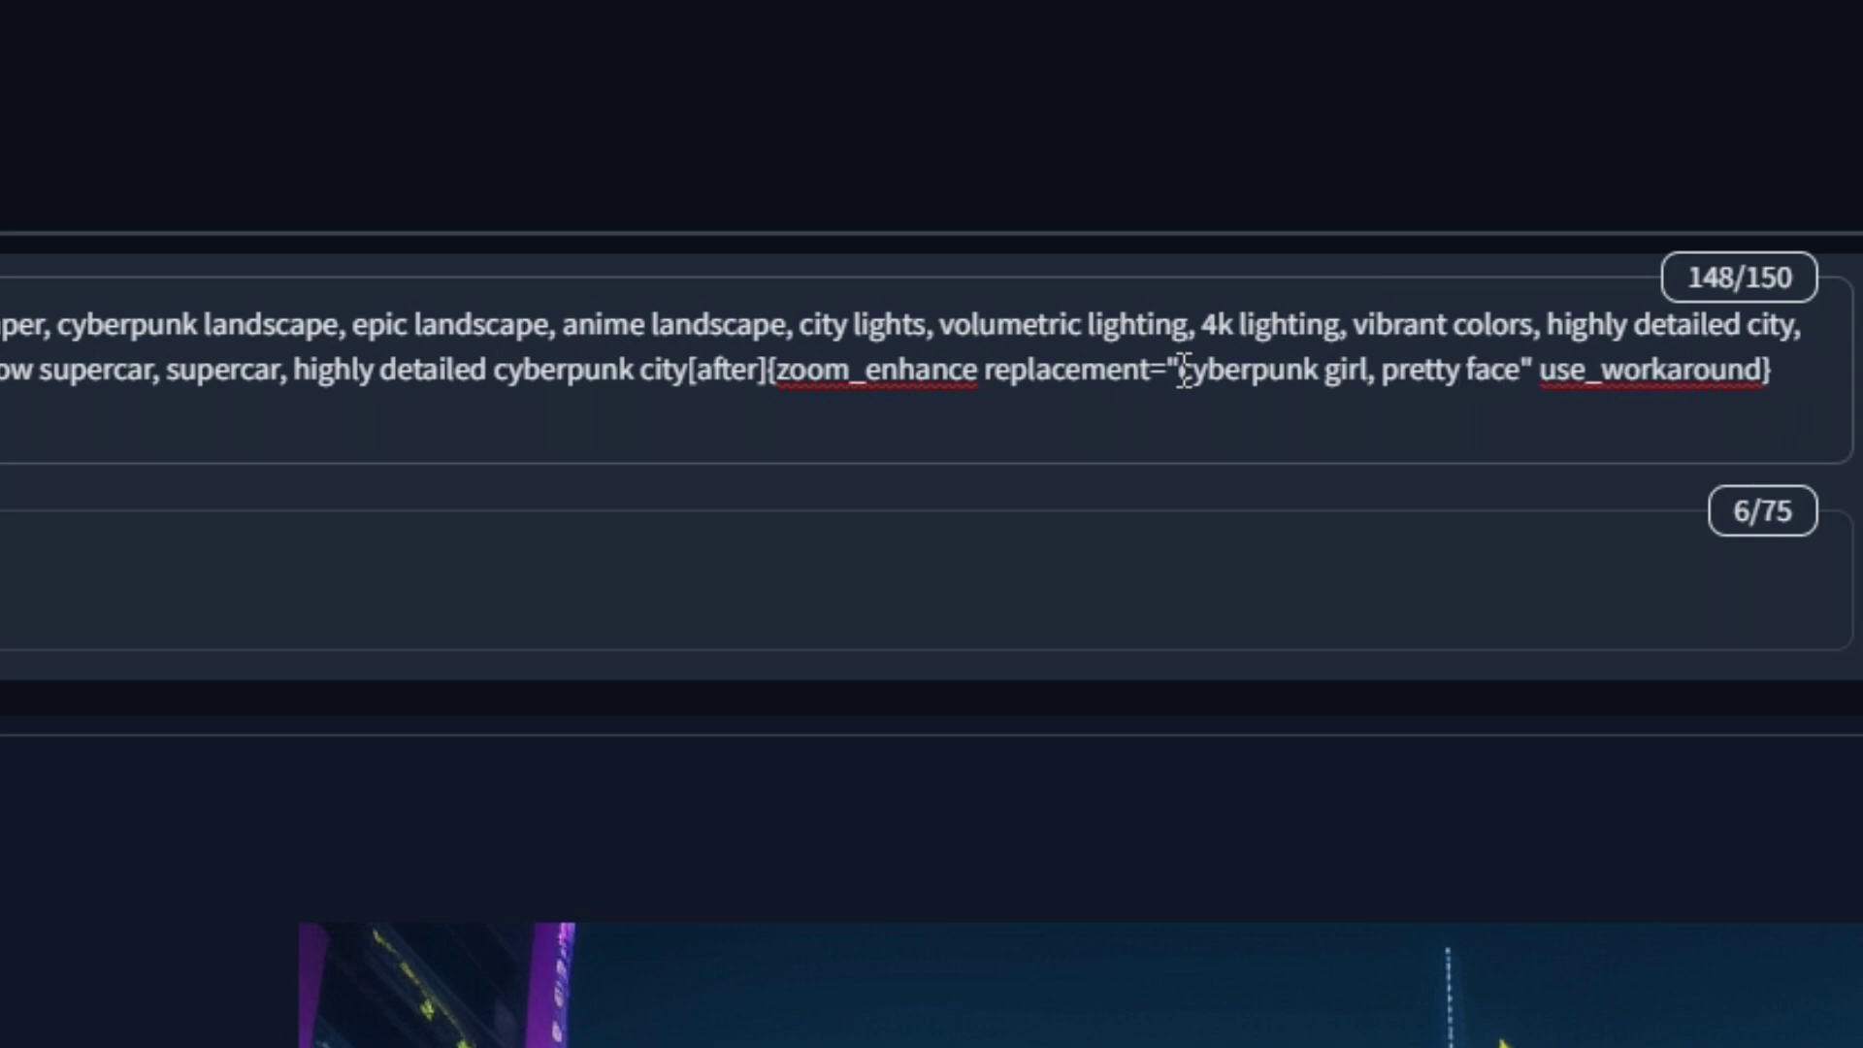
pyautogui.write(',')
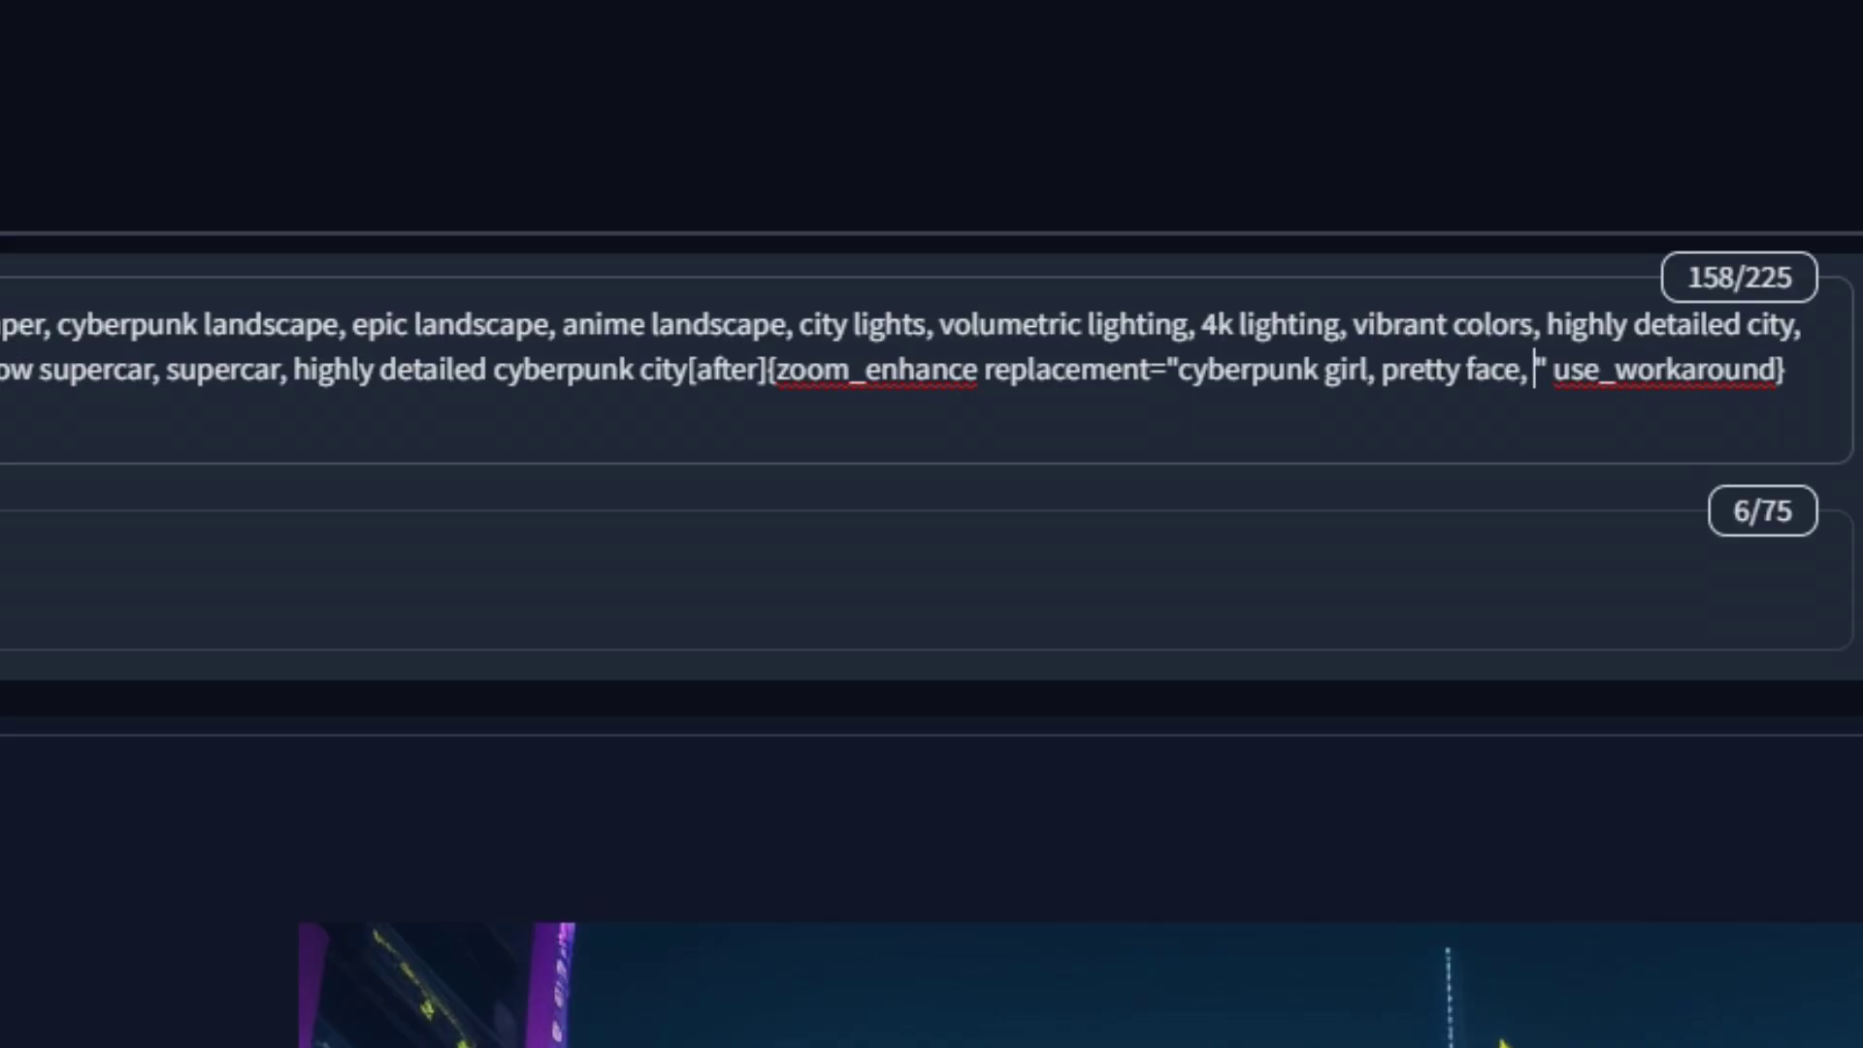
pyautogui.press('BackSpace')
pyautogui.press('BackSpace')
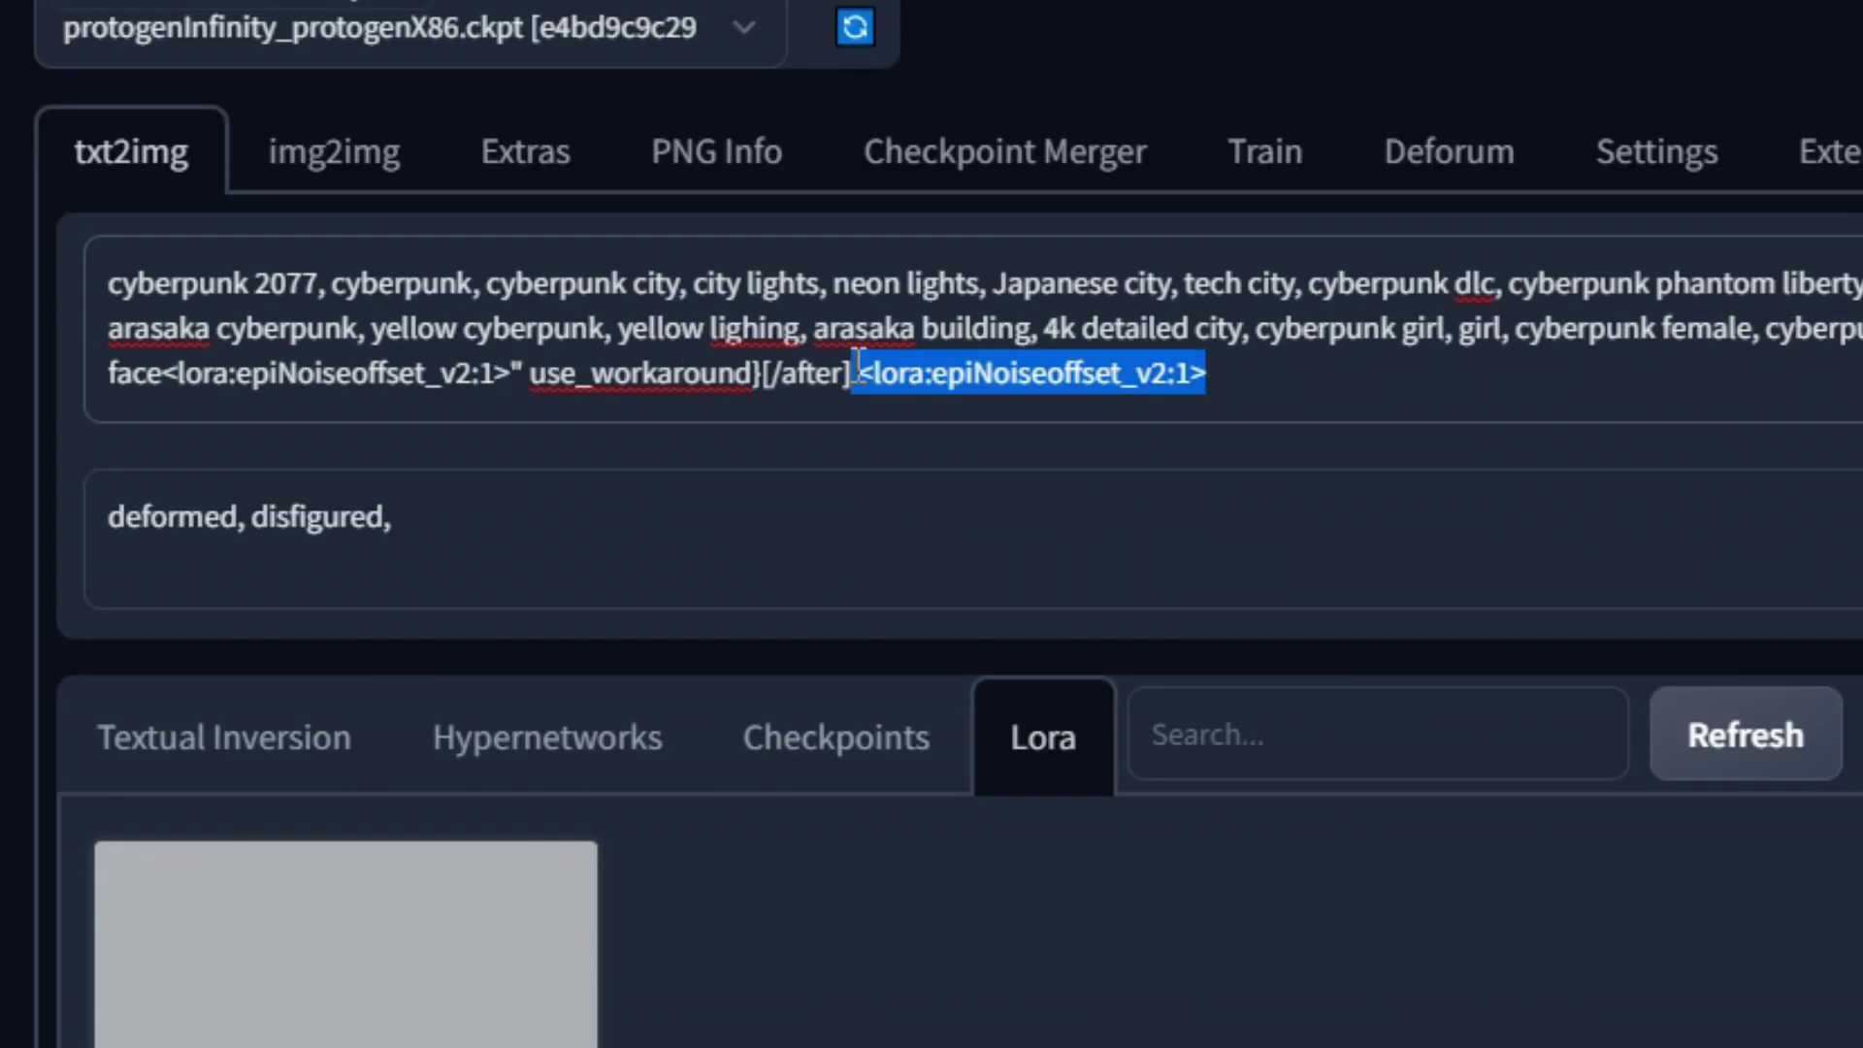
pyautogui.press('BackSpace')
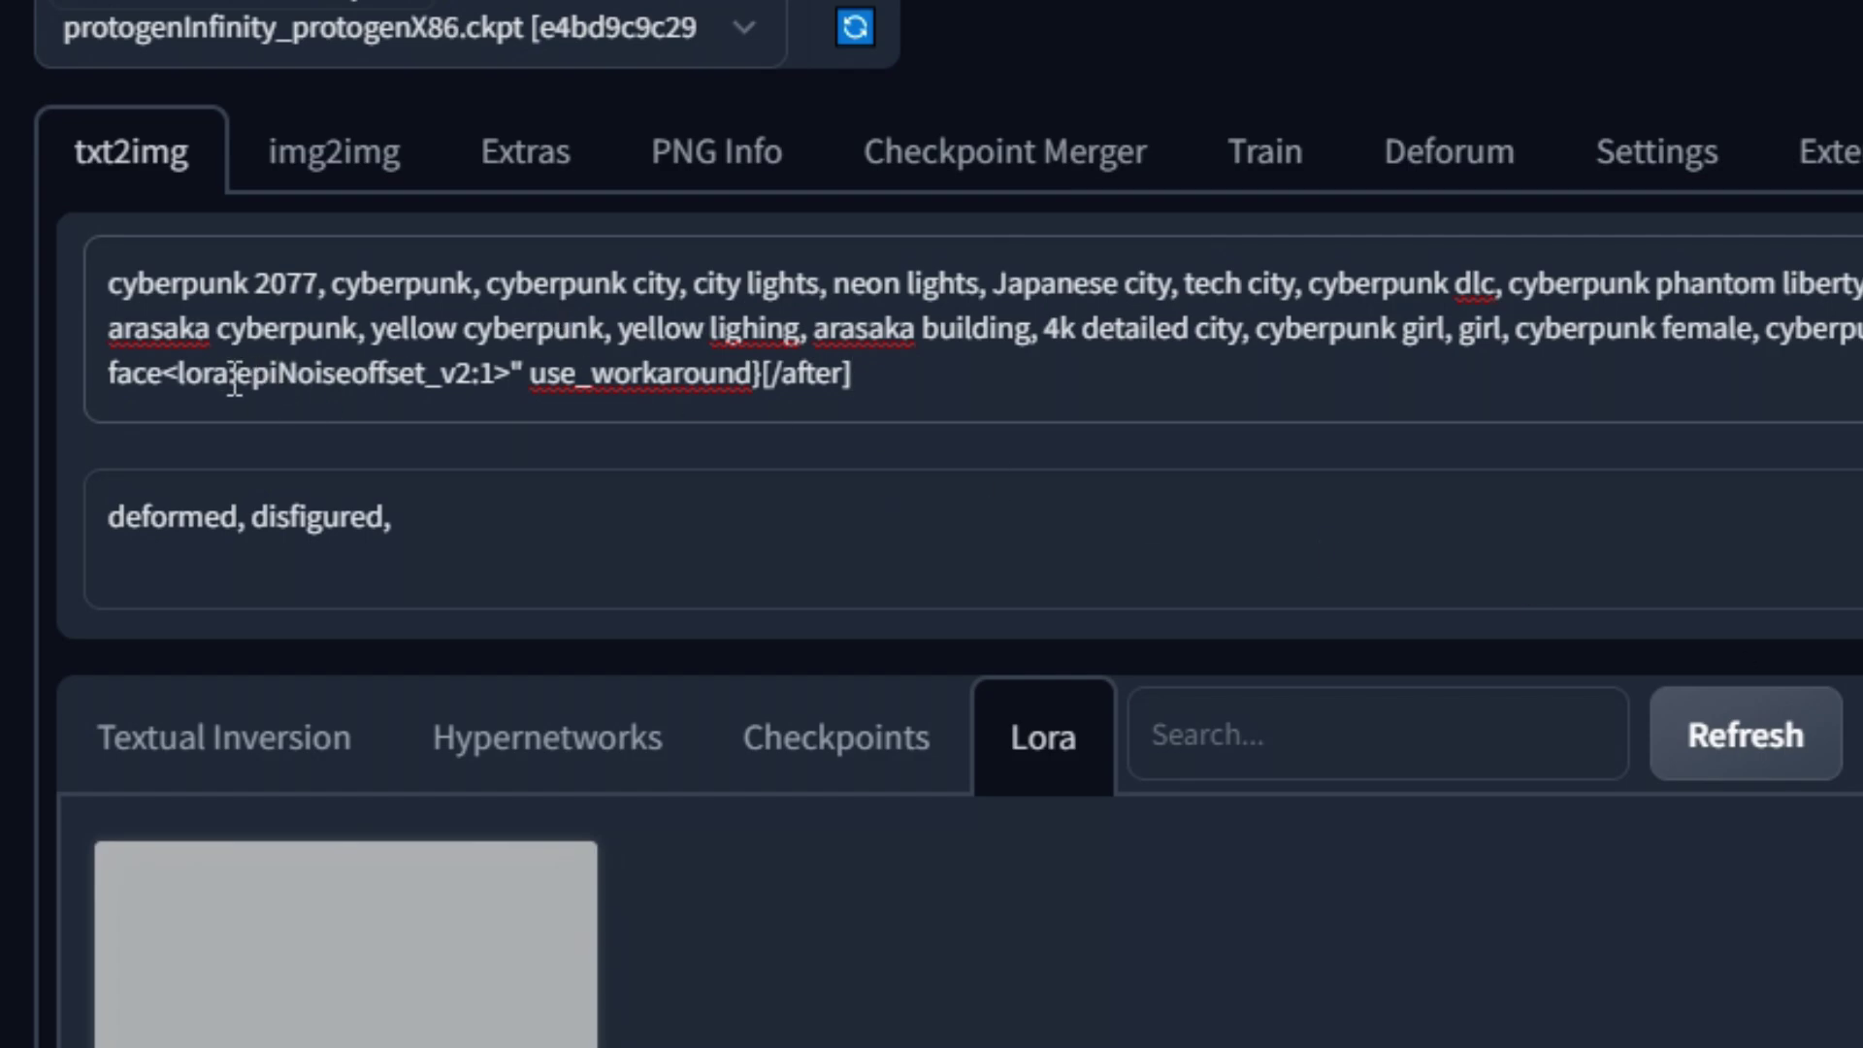
pyautogui.scroll(-10, 931, 524)
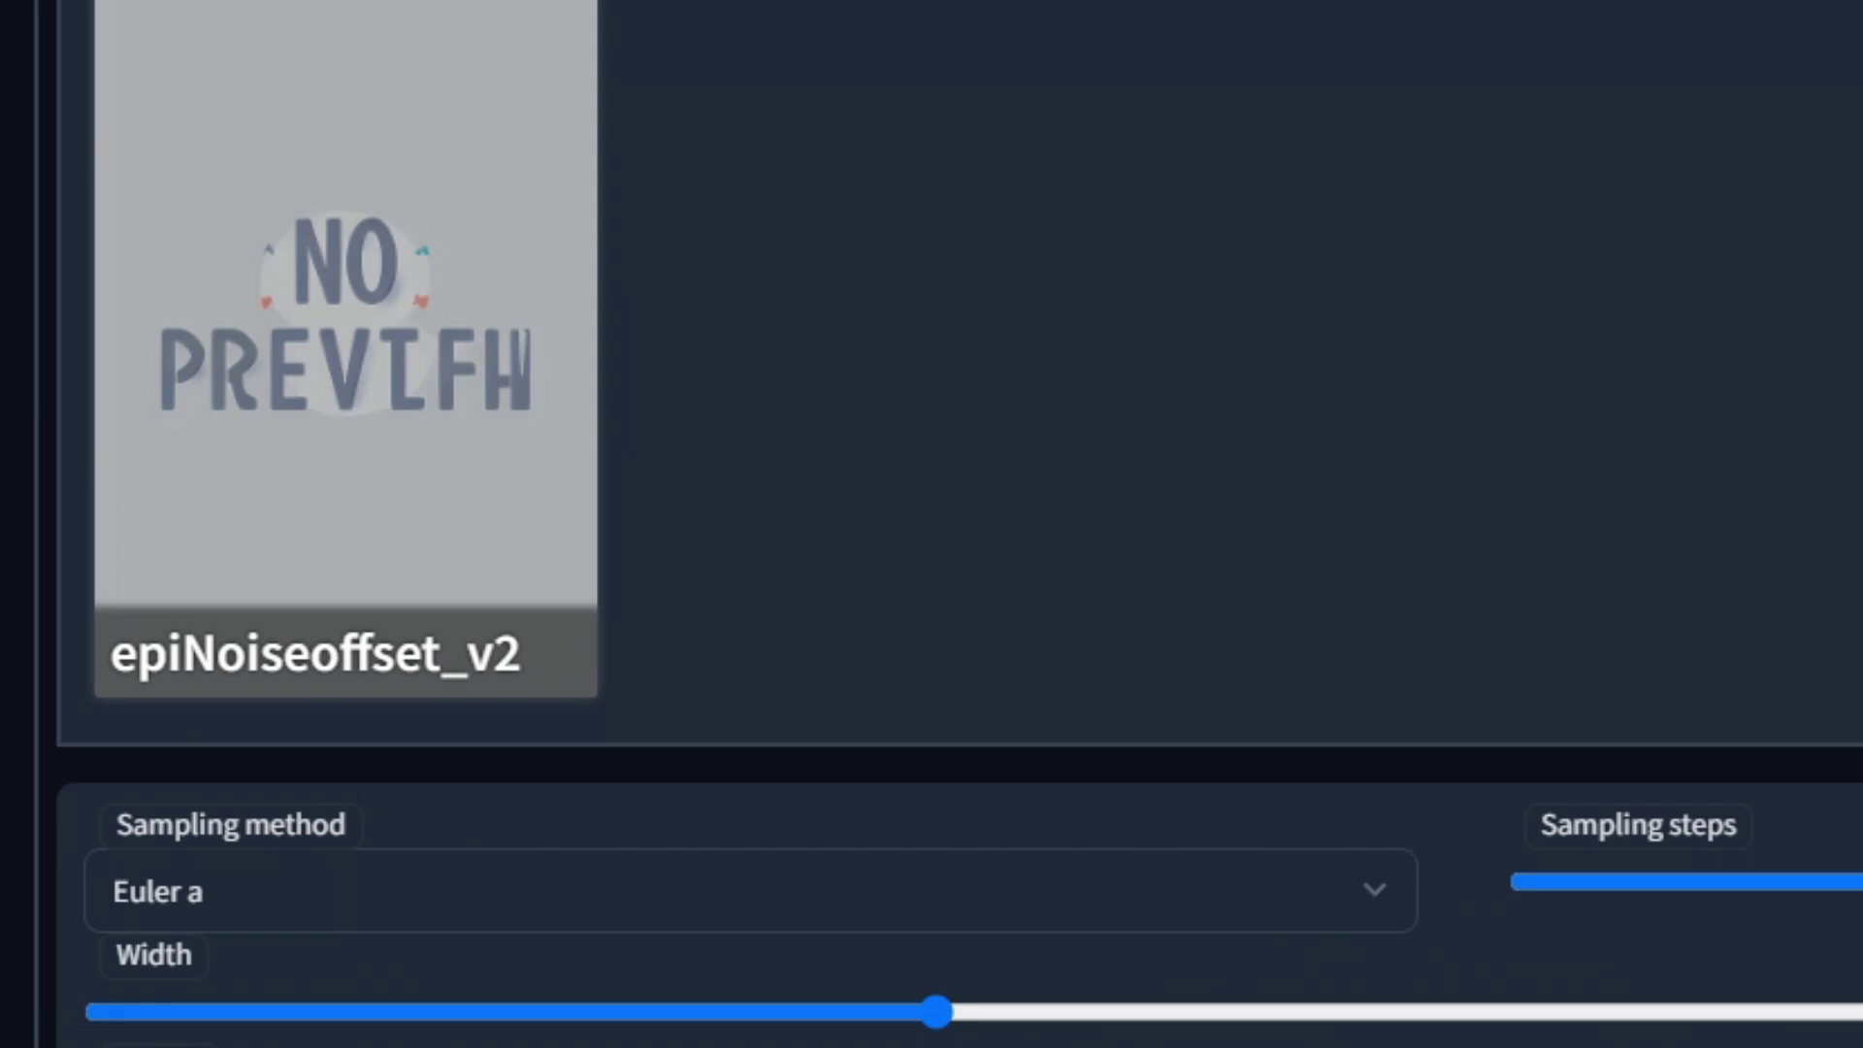
pyautogui.scroll(10, 1401, 658)
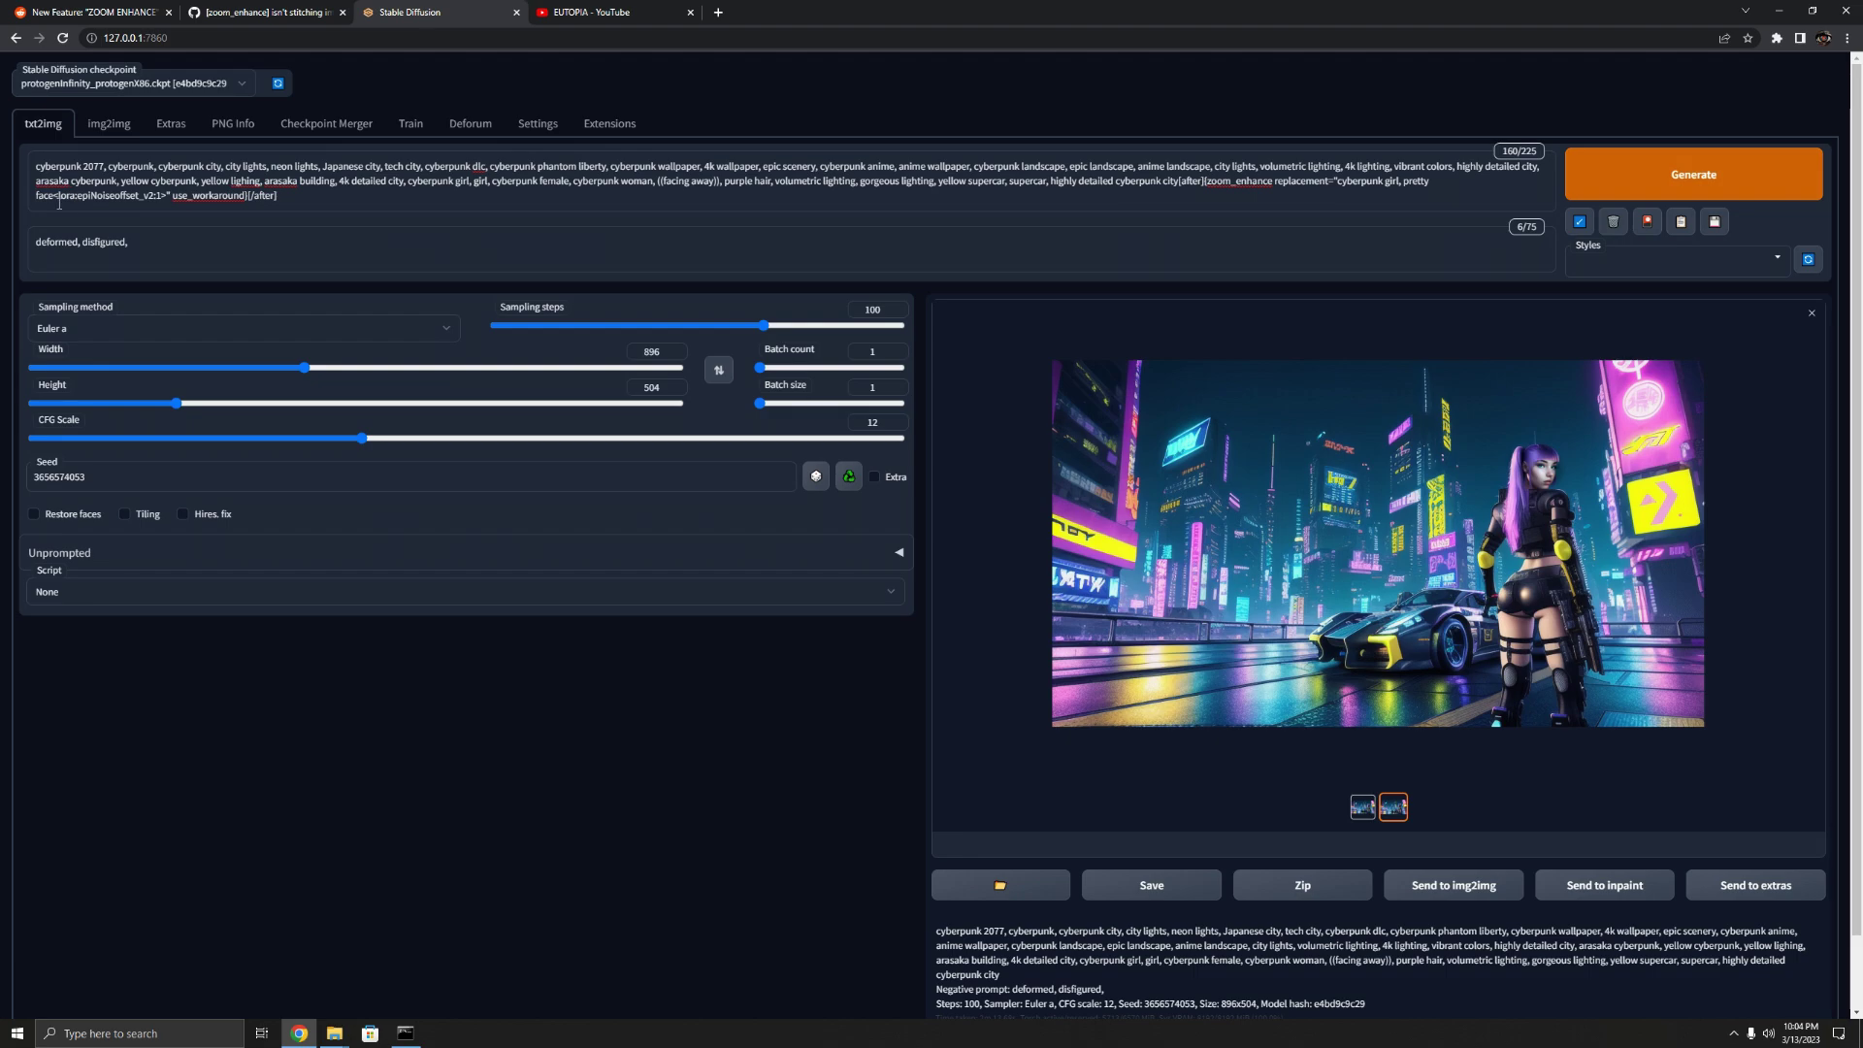
pyautogui.click(233, 123)
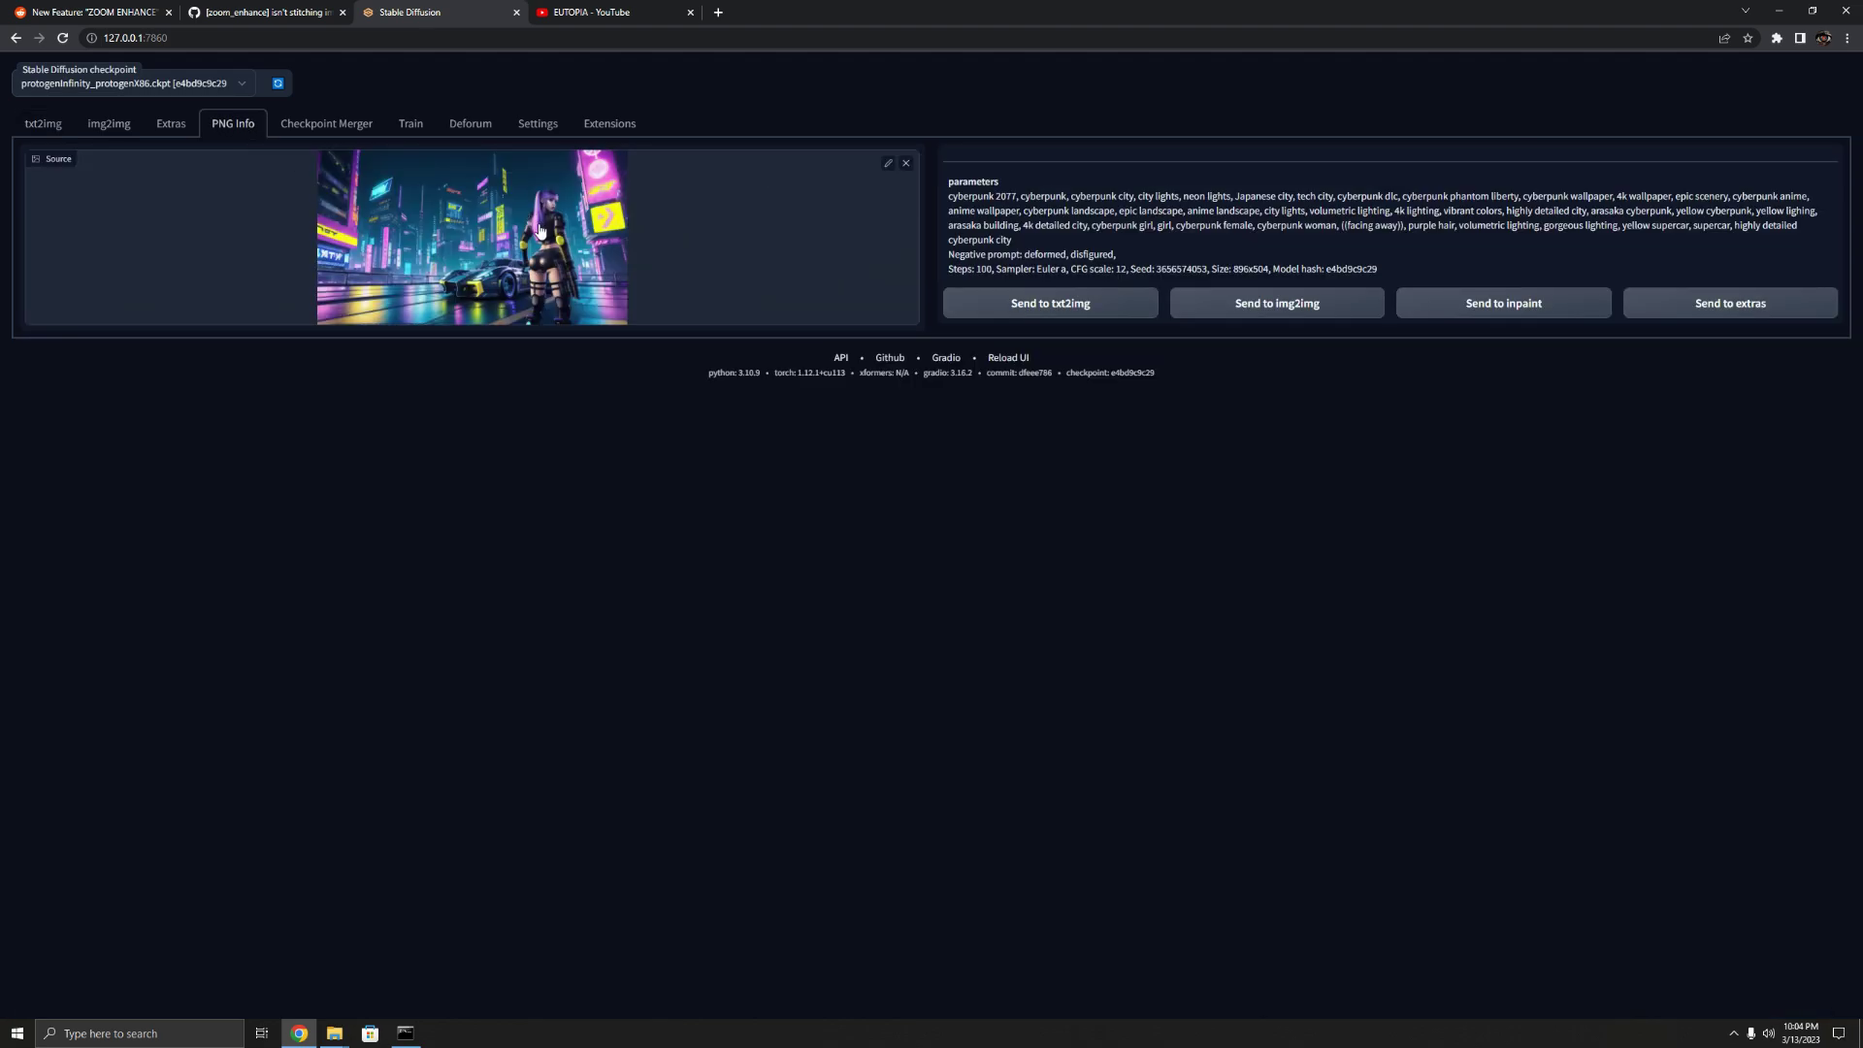
pyautogui.moveTo(997, 225)
pyautogui.mouseDown()
pyautogui.moveTo(1116, 255)
pyautogui.moveTo(1012, 240)
pyautogui.mouseUp()
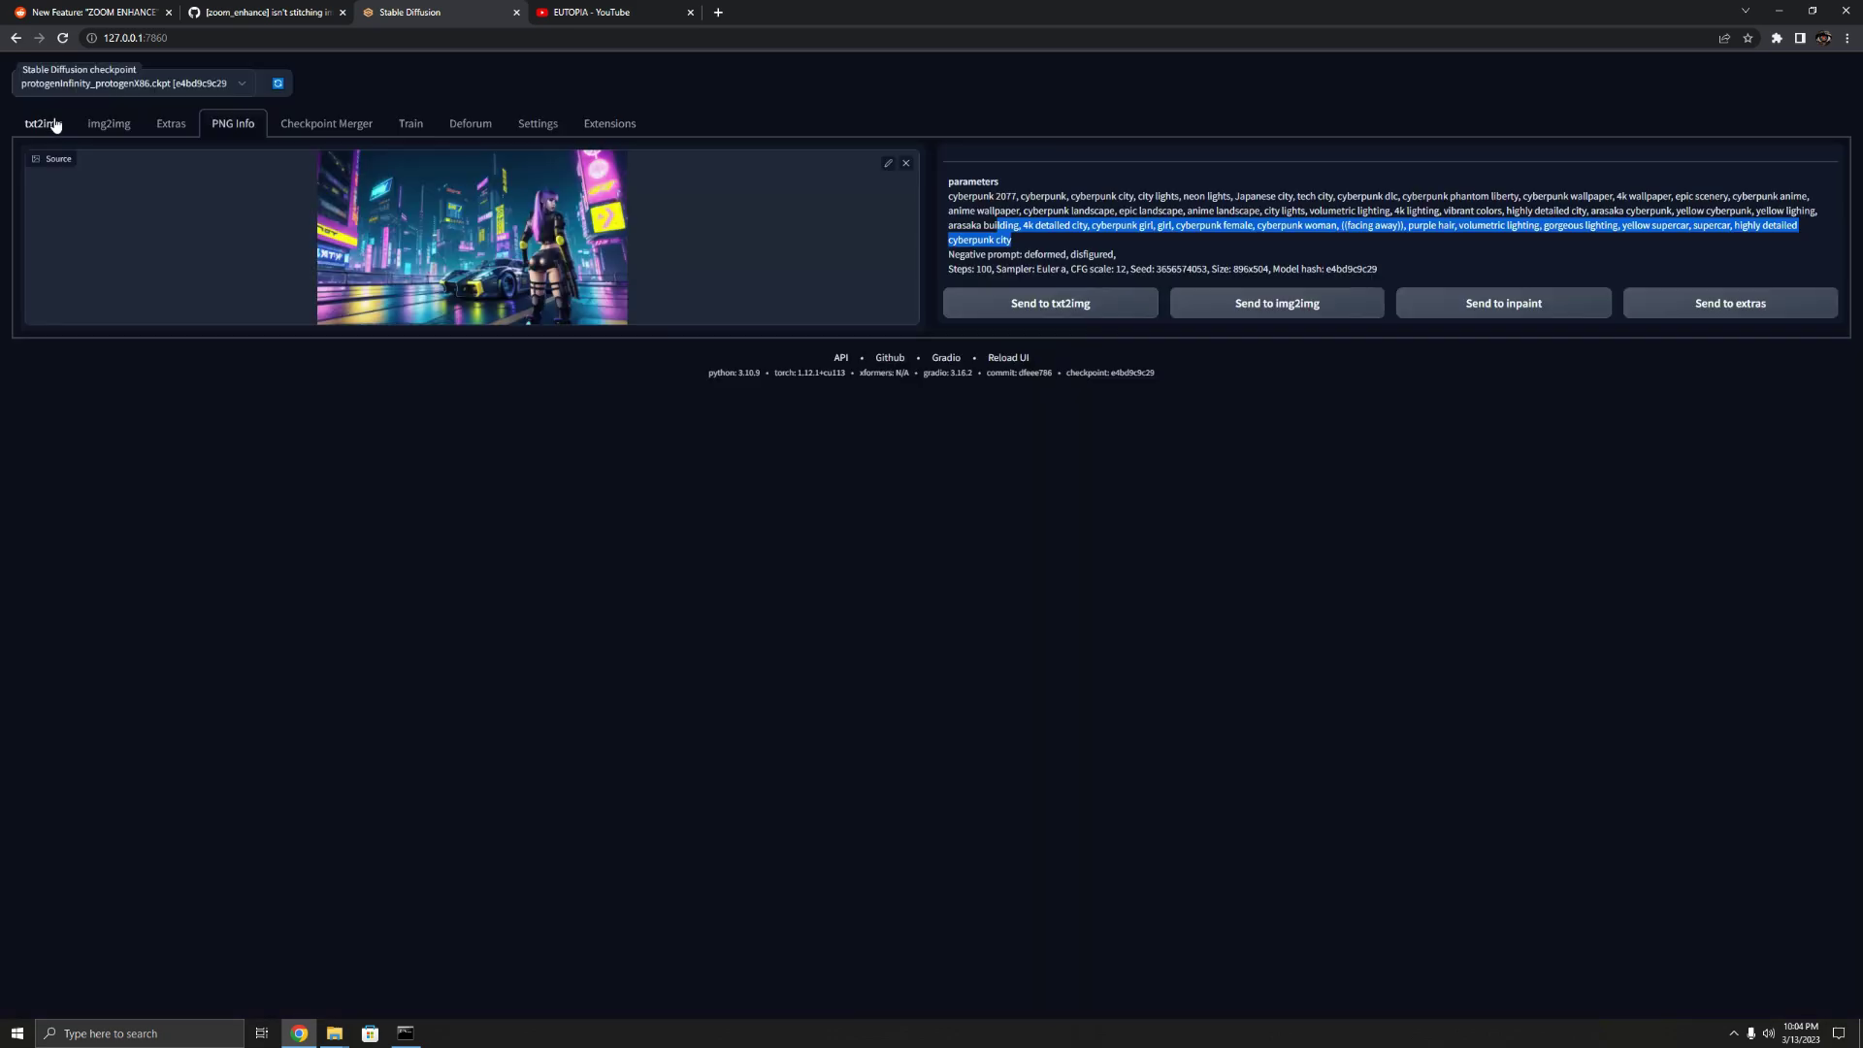
pyautogui.click(55, 124)
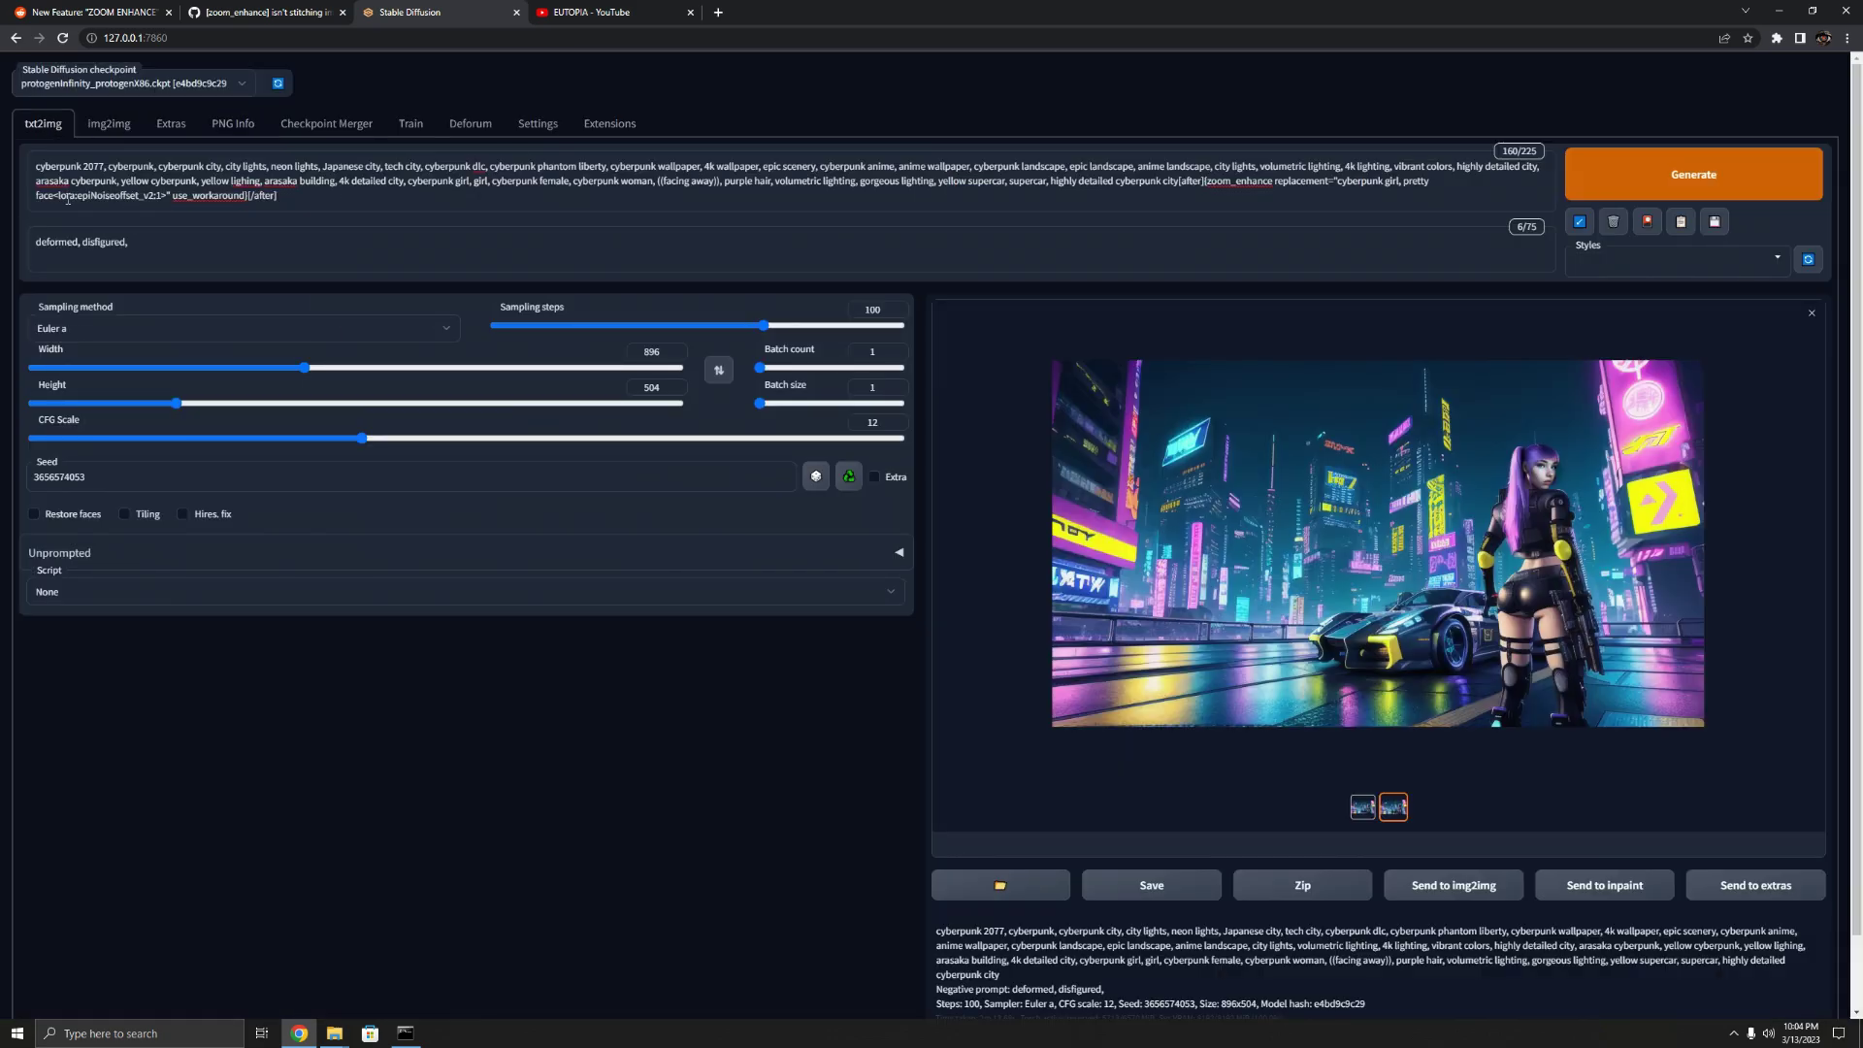
pyautogui.click(1681, 504)
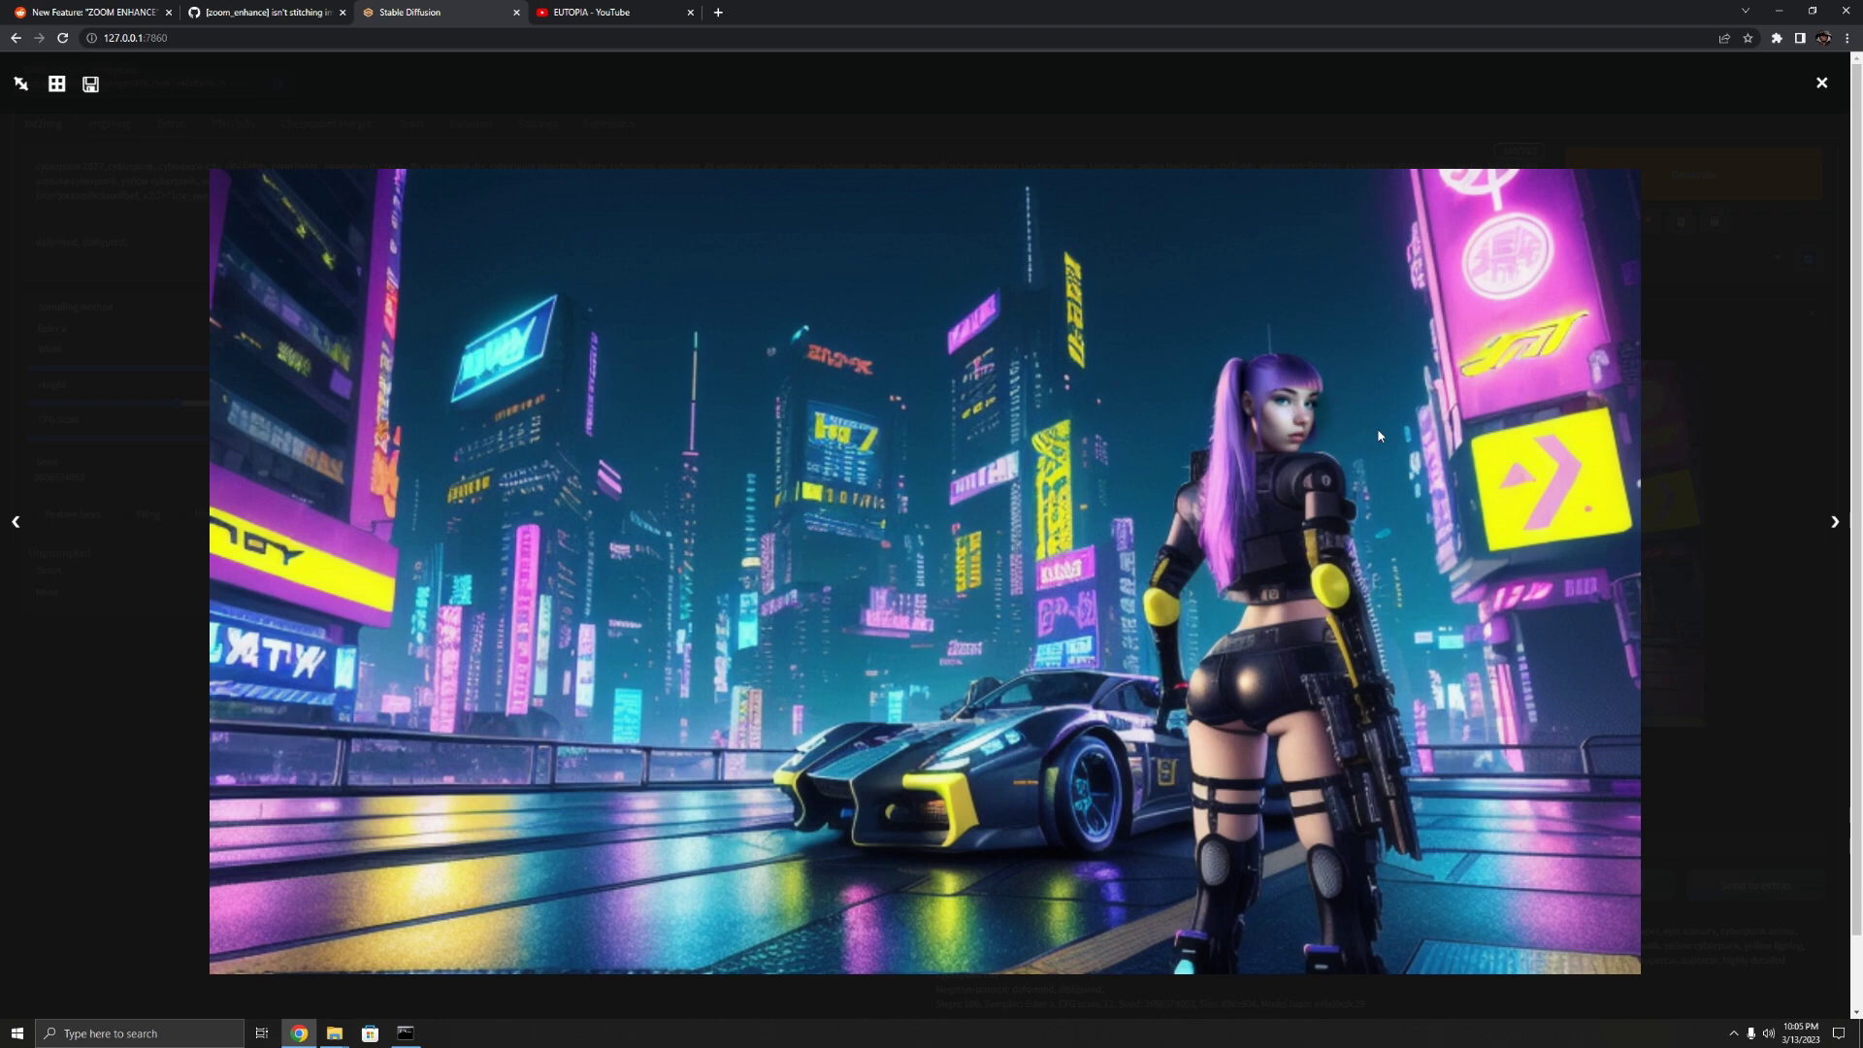
pyautogui.click(1730, 687)
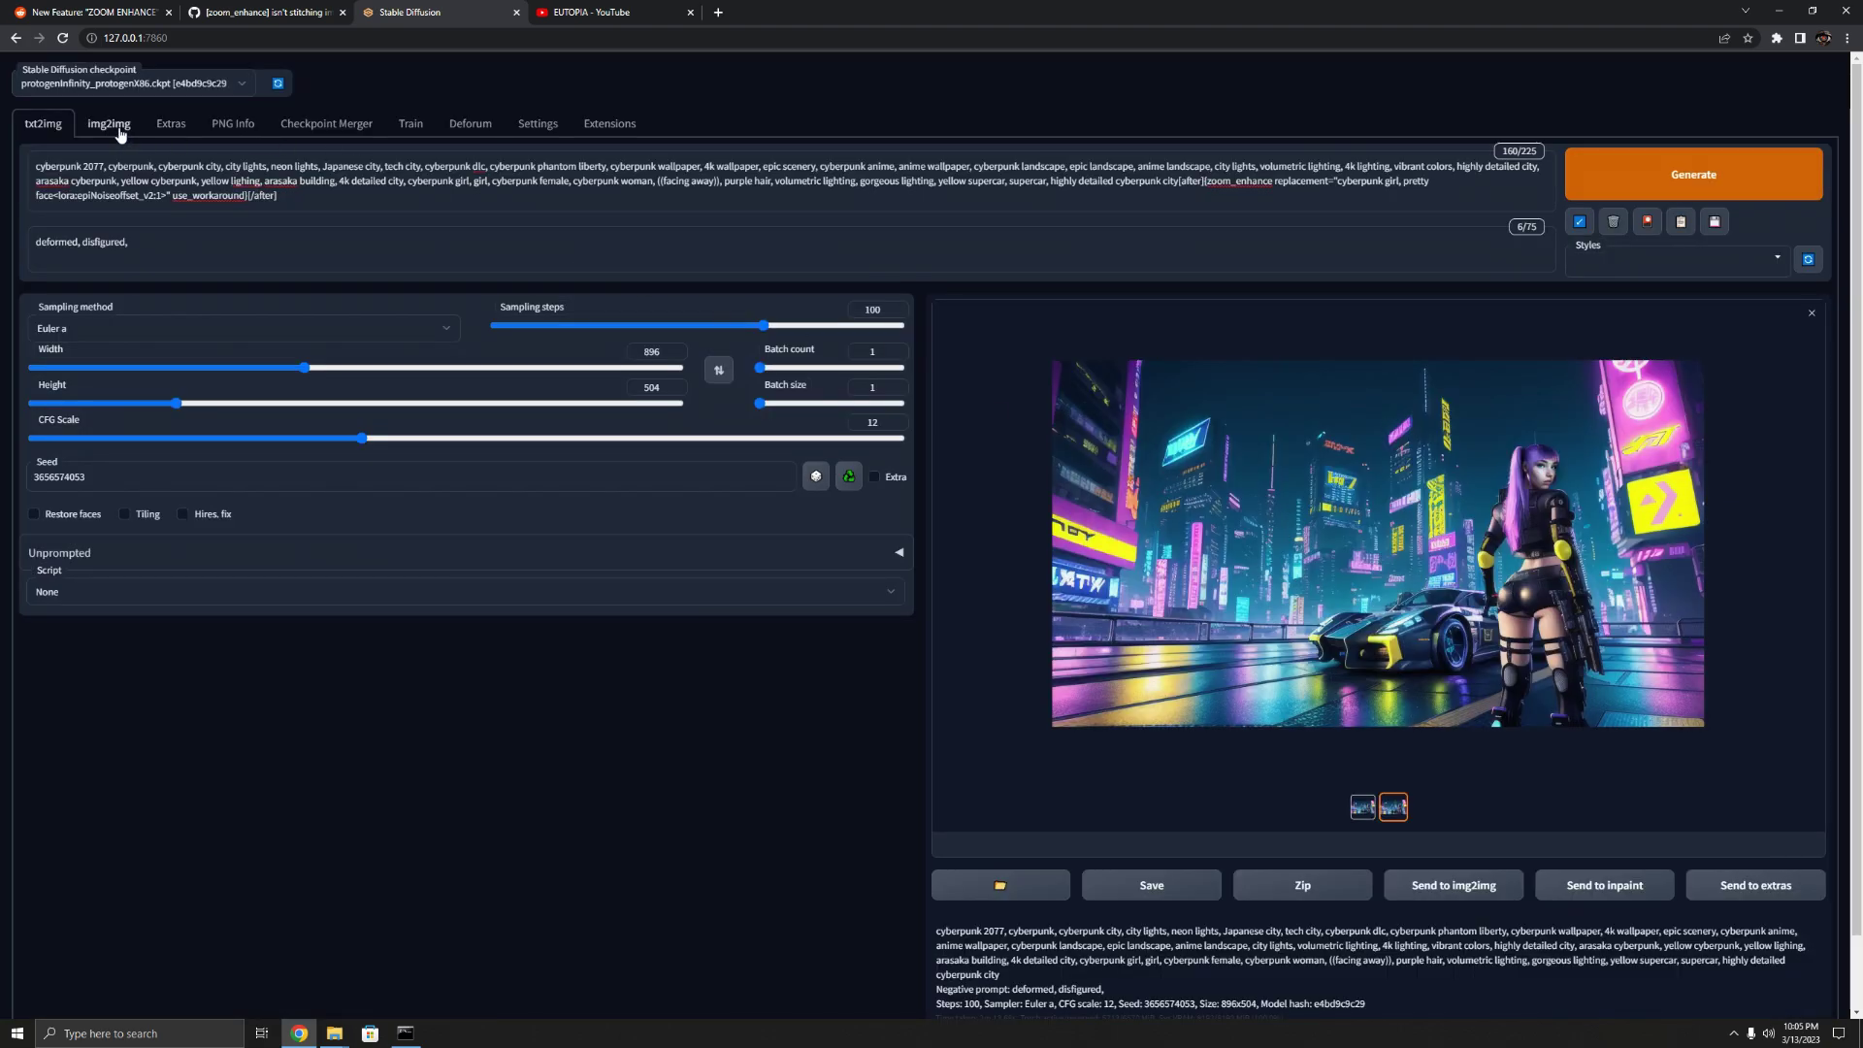
pyautogui.click(229, 124)
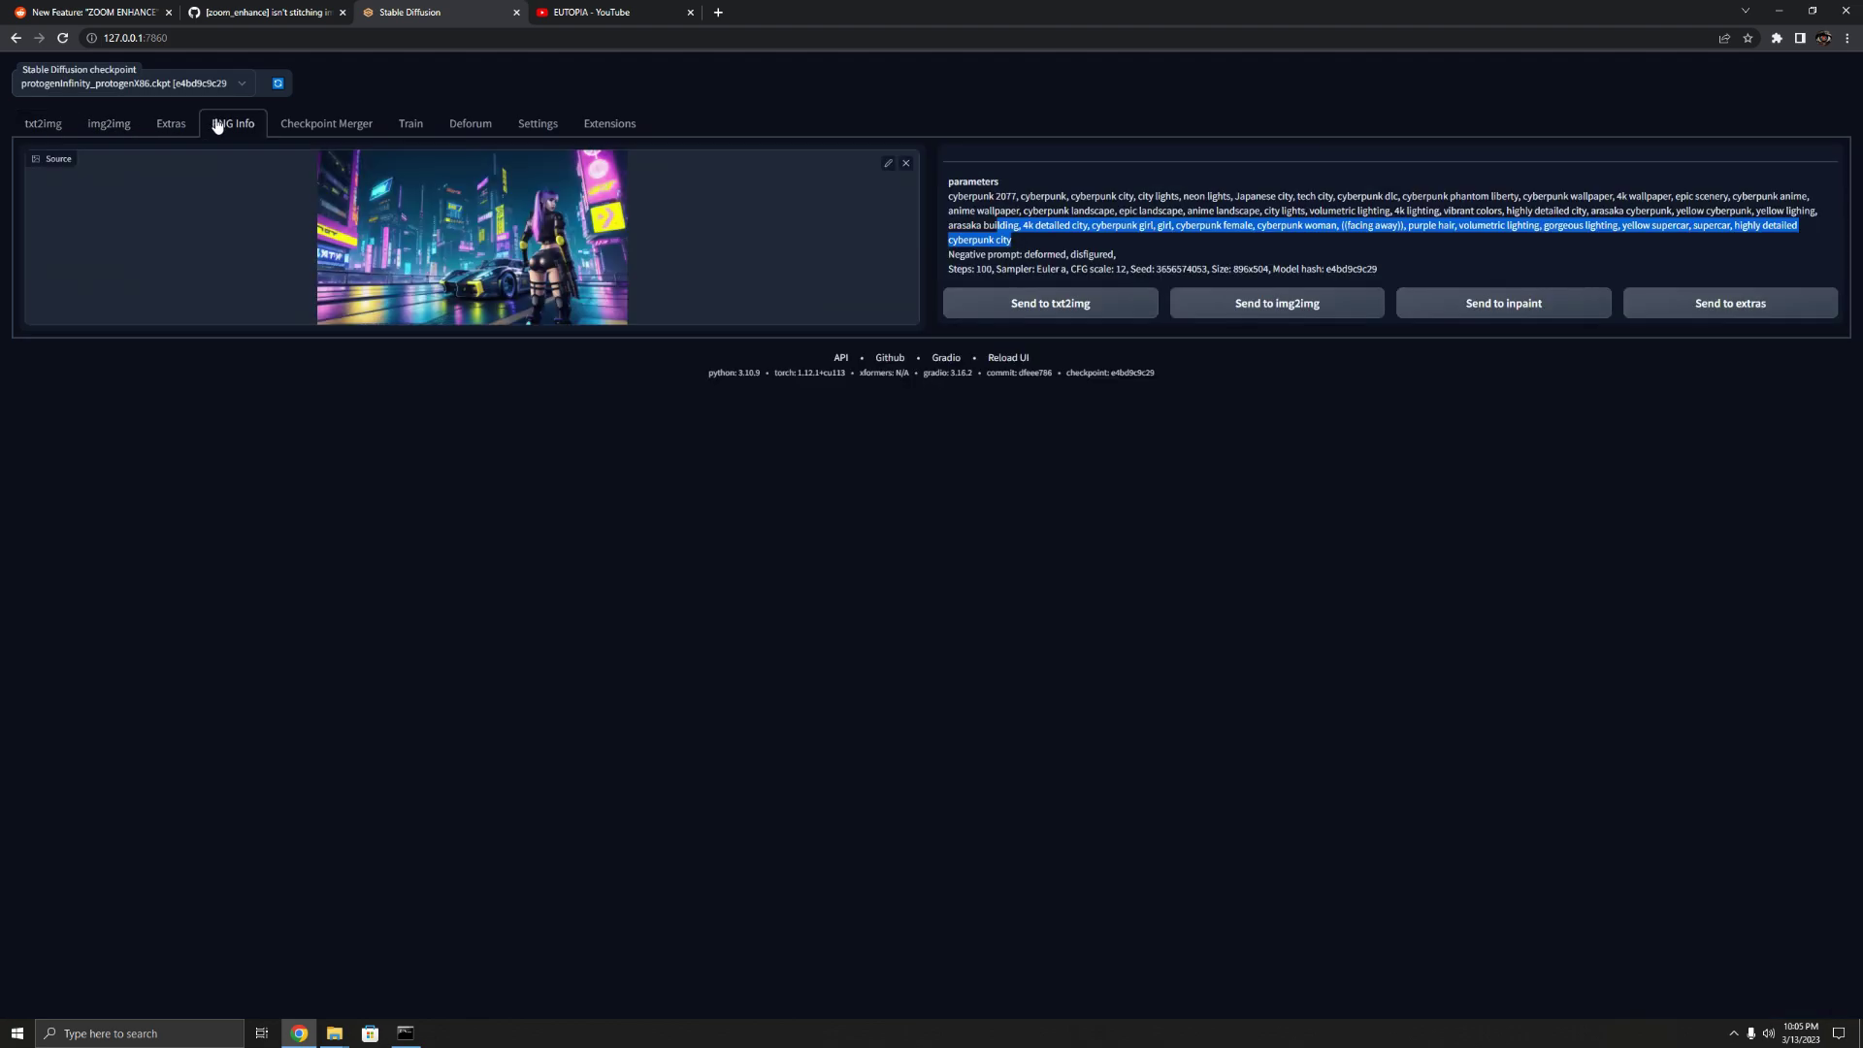
pyautogui.click(520, 245)
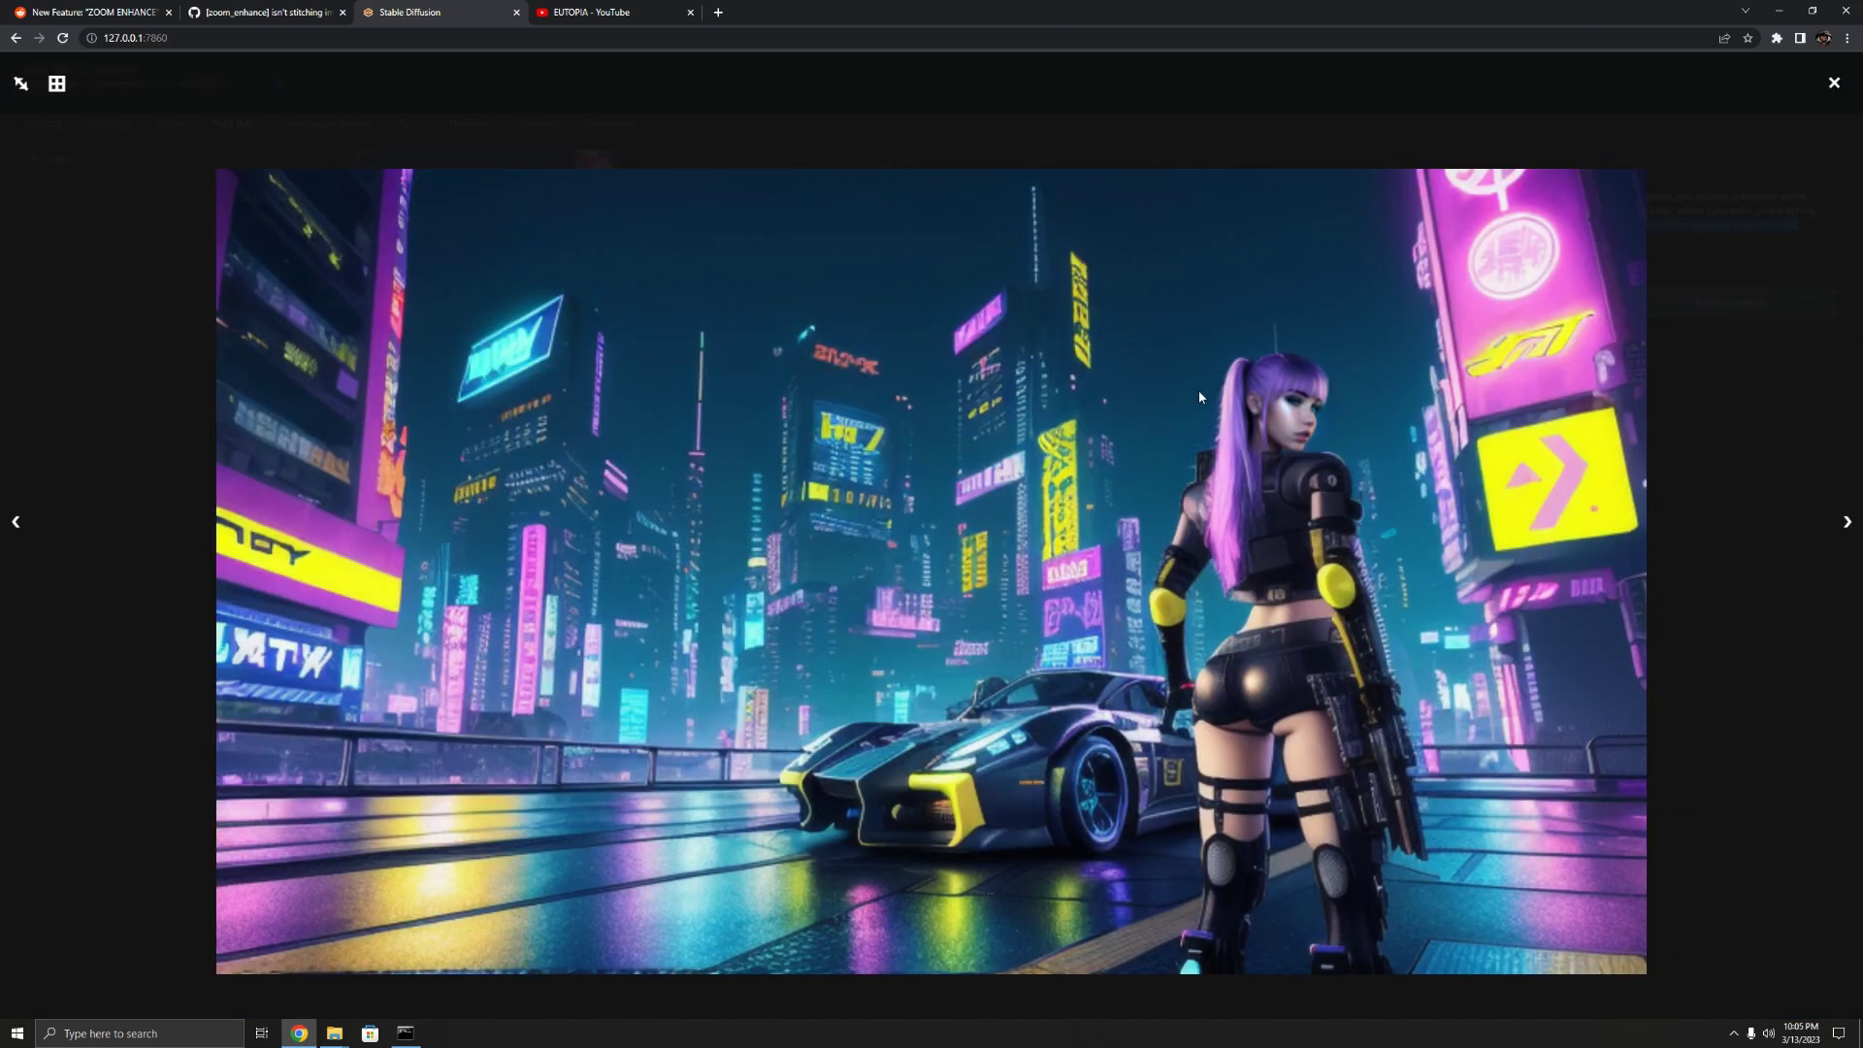
pyautogui.click(1779, 641)
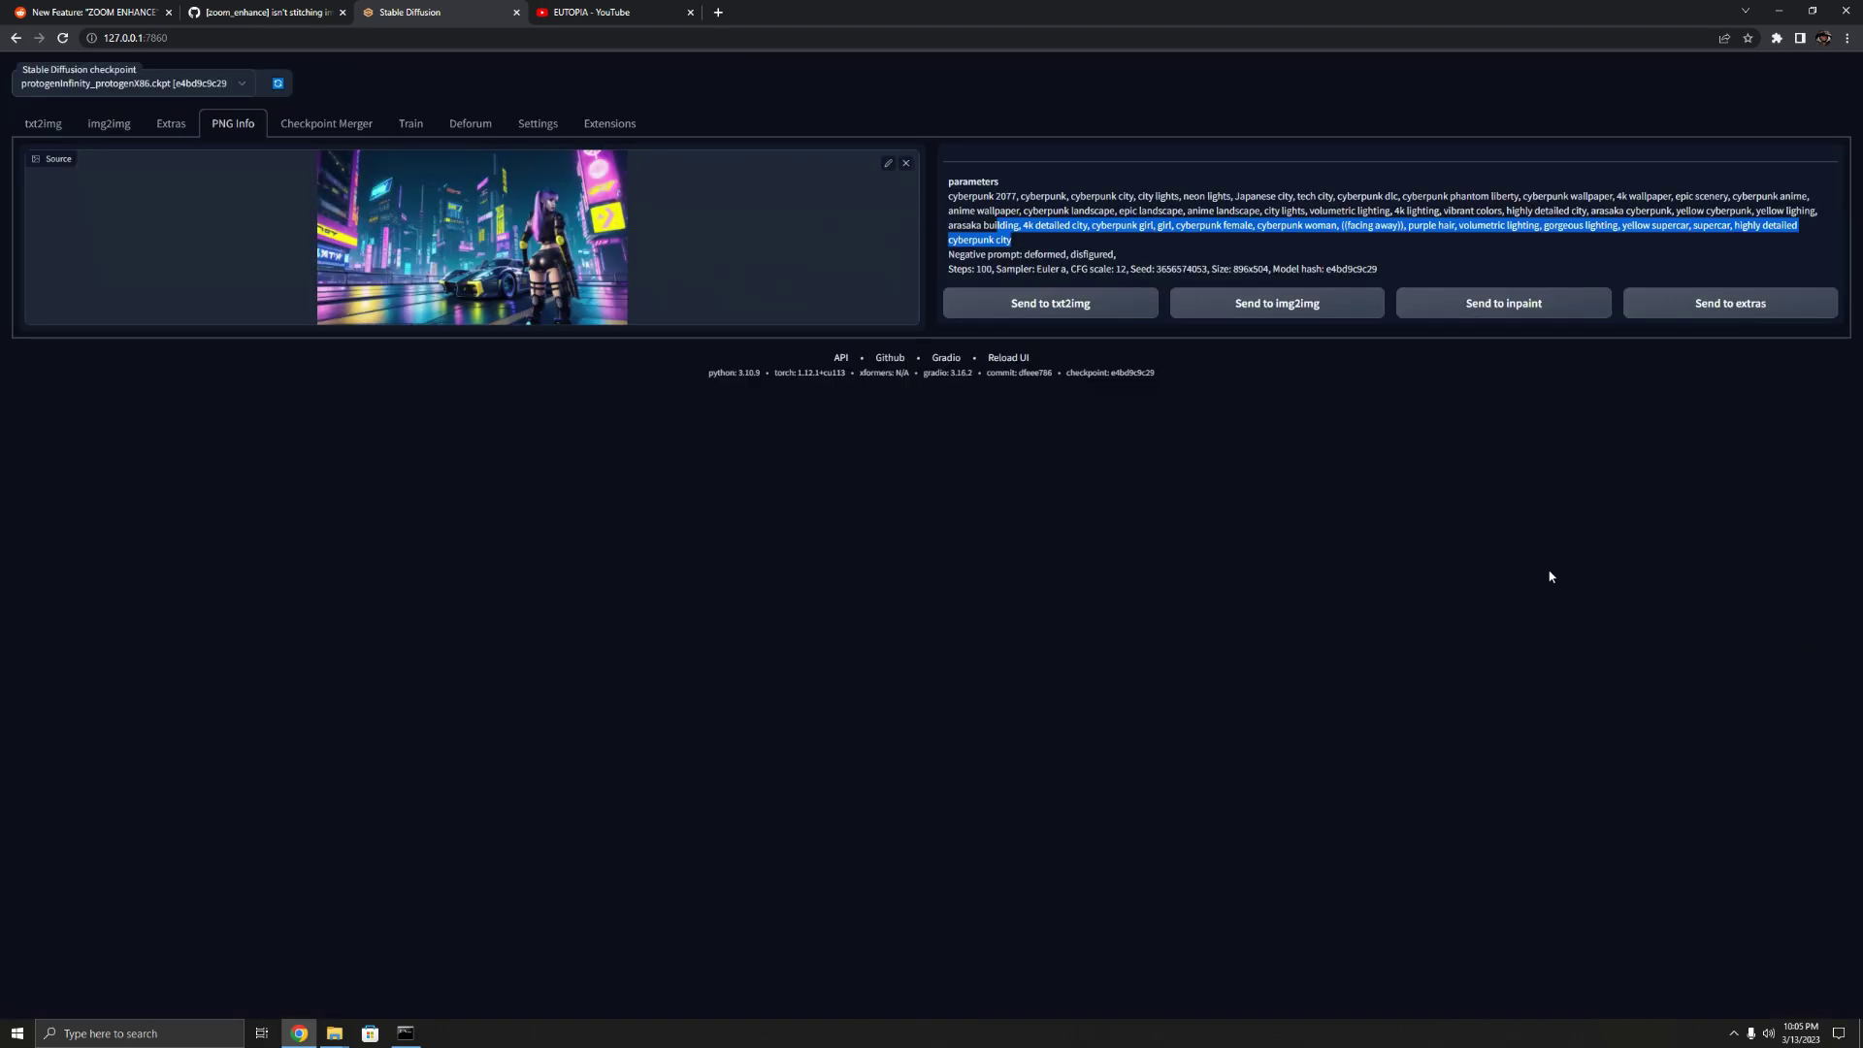
pyautogui.click(42, 123)
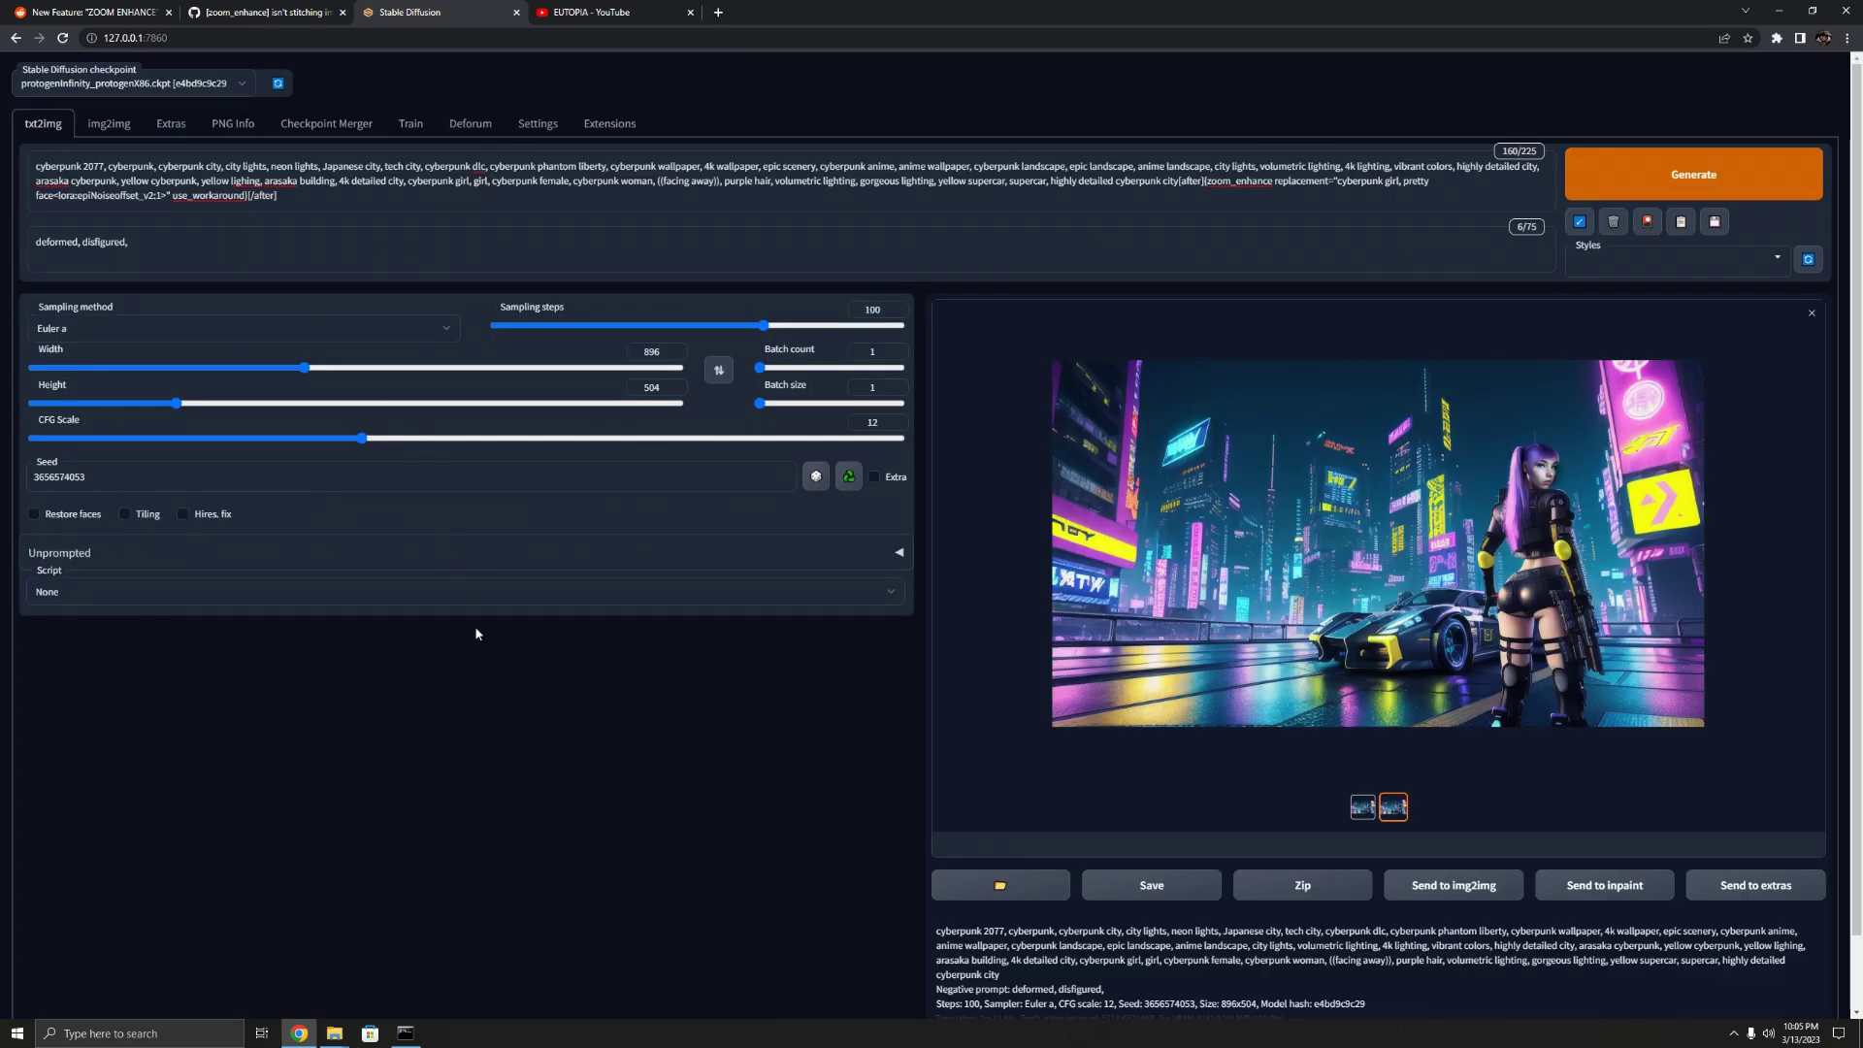